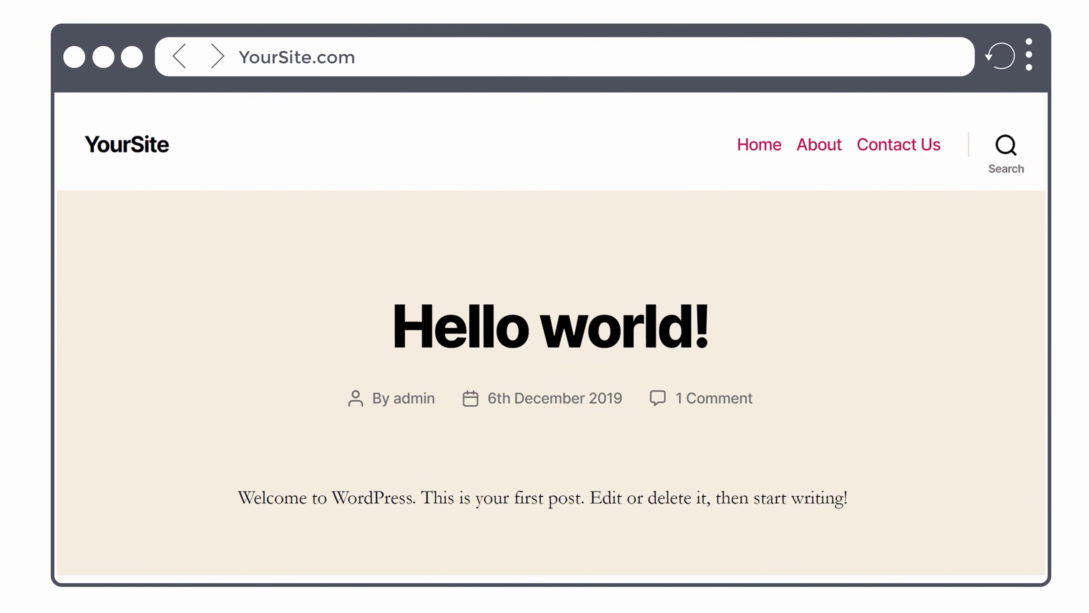
Submit the filled-in contact form from the site's Contact Us page.
left_click(903, 156)
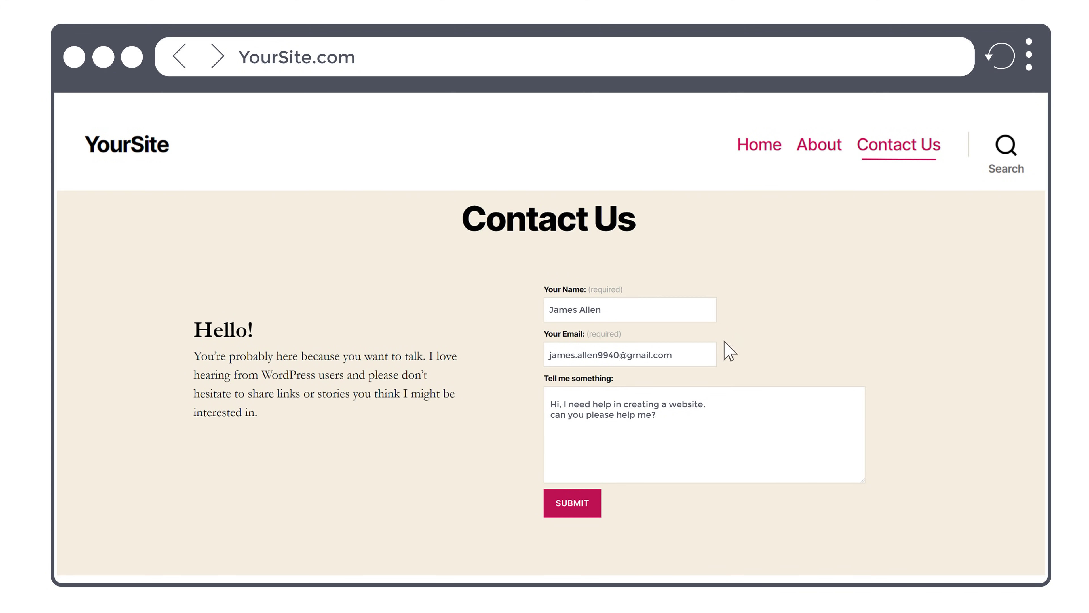
left_click(572, 503)
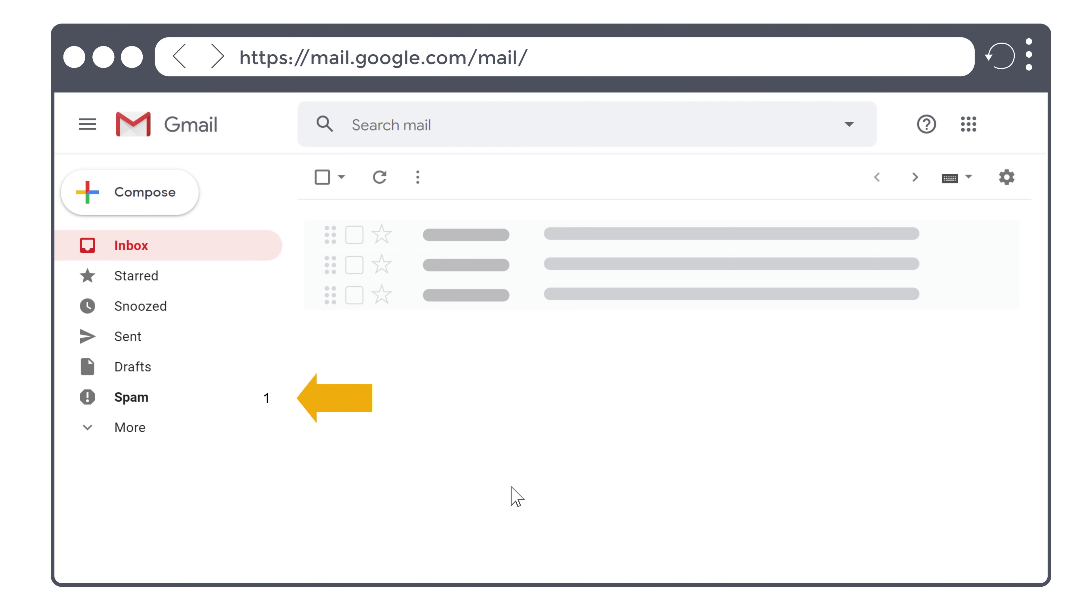
Show the TryShirts contact message in the visitor's Gmail Spam folder.
left_click(137, 402)
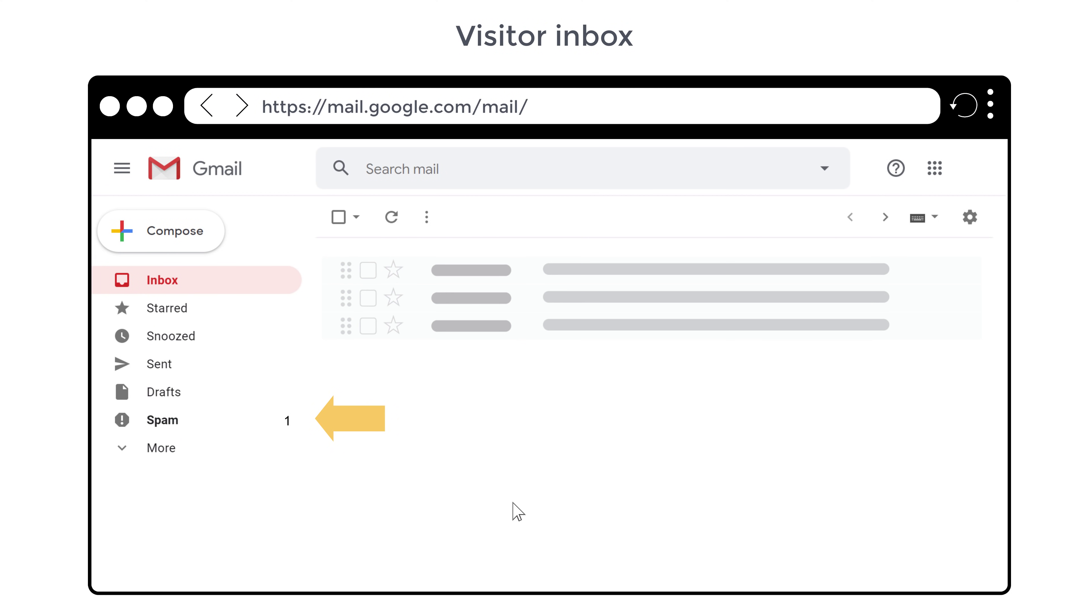
left_click(170, 431)
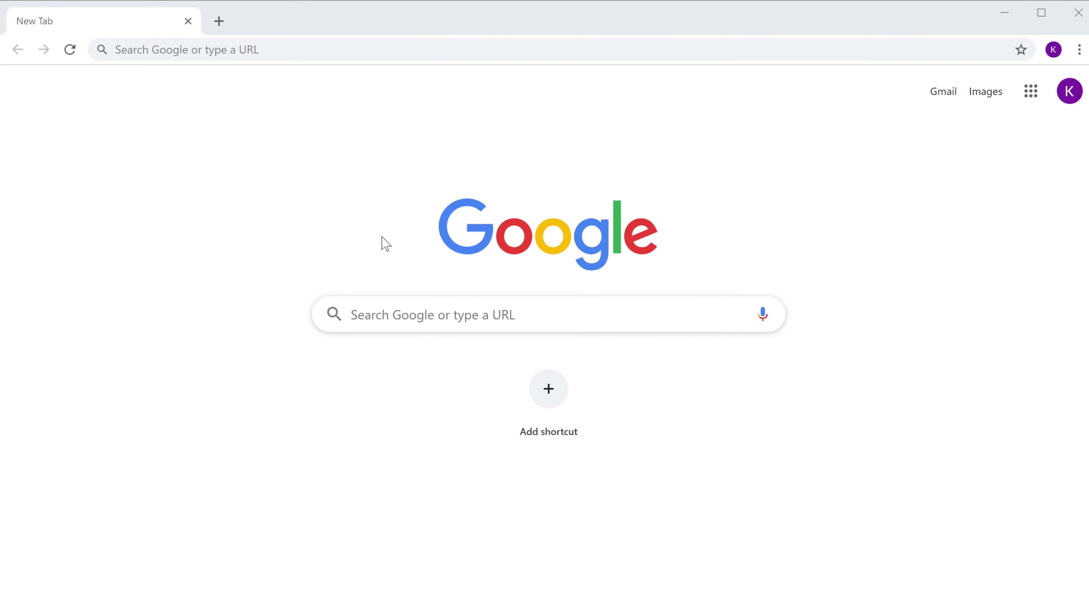
Go to the Mailgun website and open the Try Mailgun Now signup page.
left_click(275, 50)
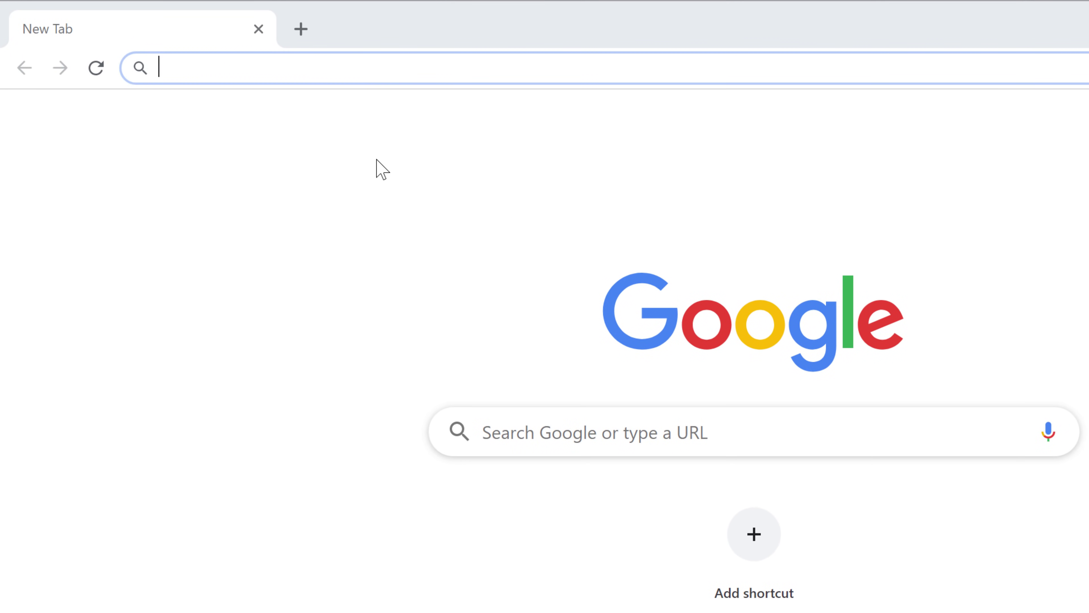
type("mailgun")
key("Return")
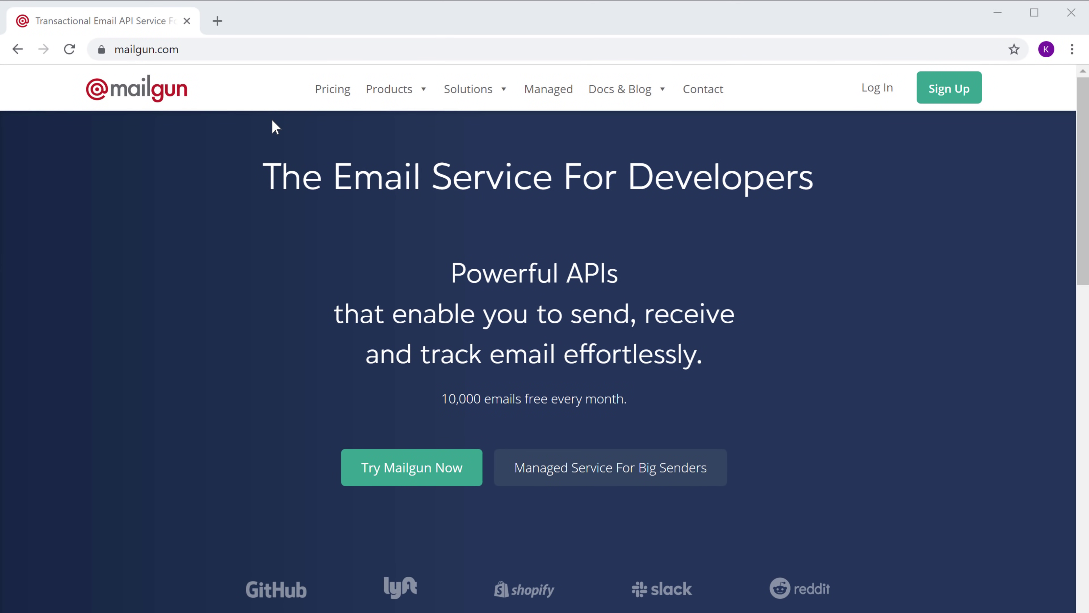
left_click(404, 485)
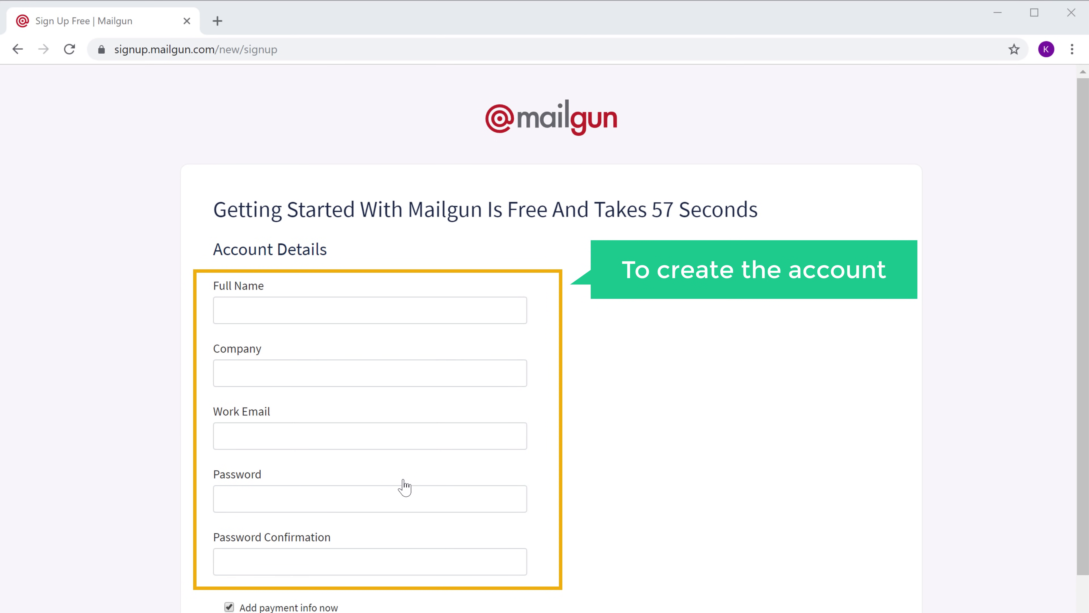
Autofill the signup form's full name, company, work email and password from saved details.
left_click(268, 309)
key("Down")
key("Return")
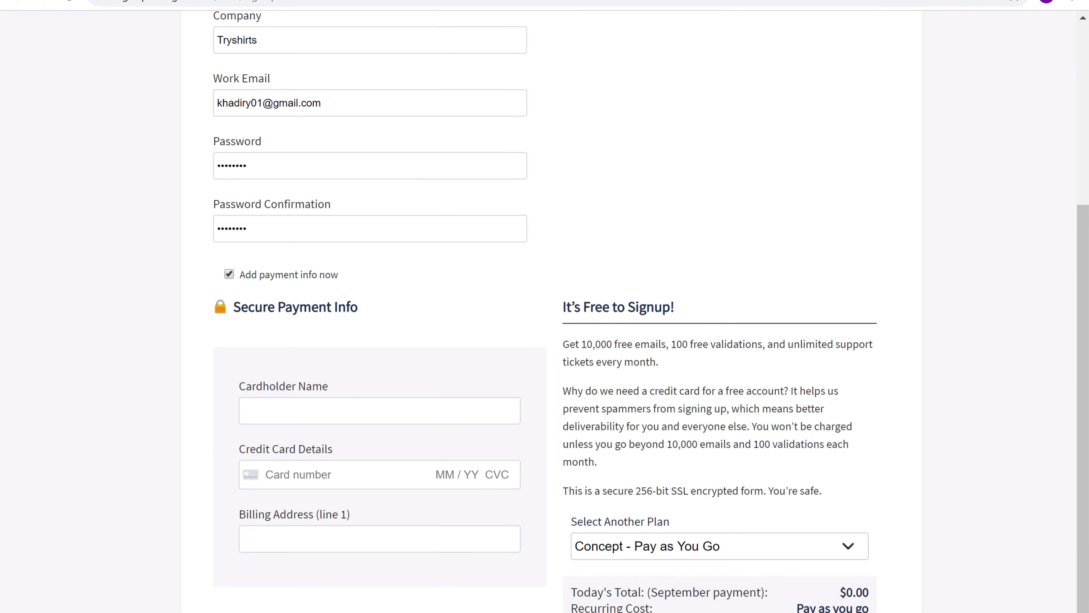
scroll(544, 300, "down", 4)
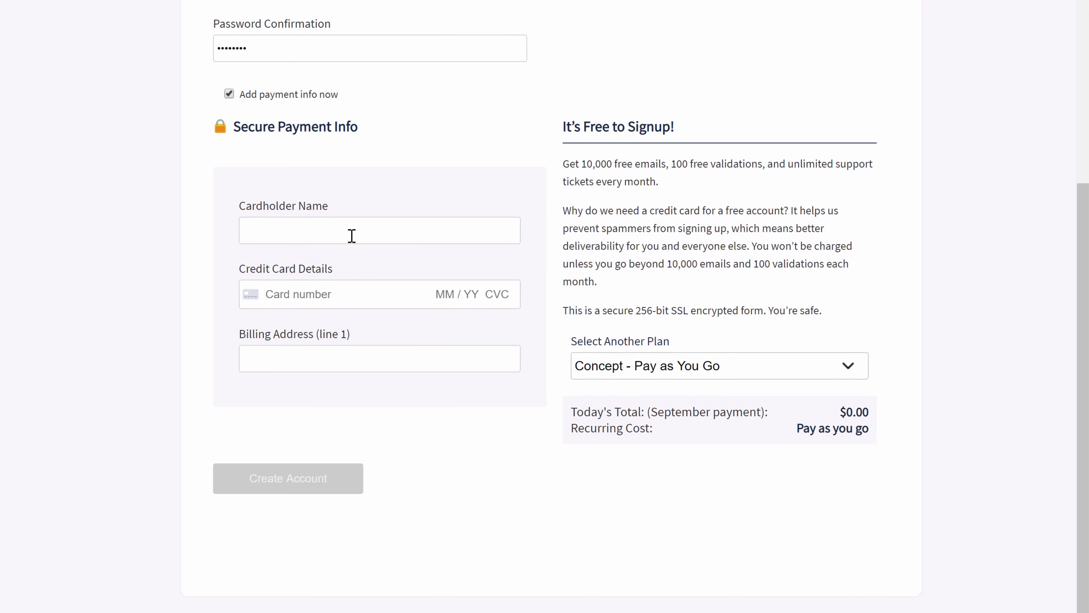
Enter the cardholder, card and billing address details and create the Mailgun account.
left_click(304, 232)
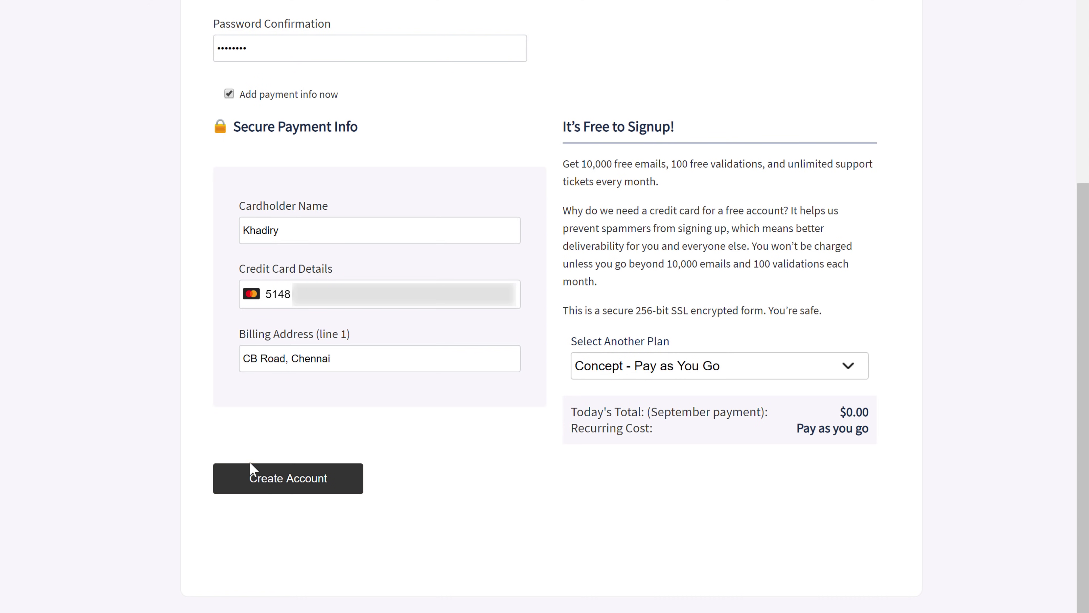
left_click(270, 490)
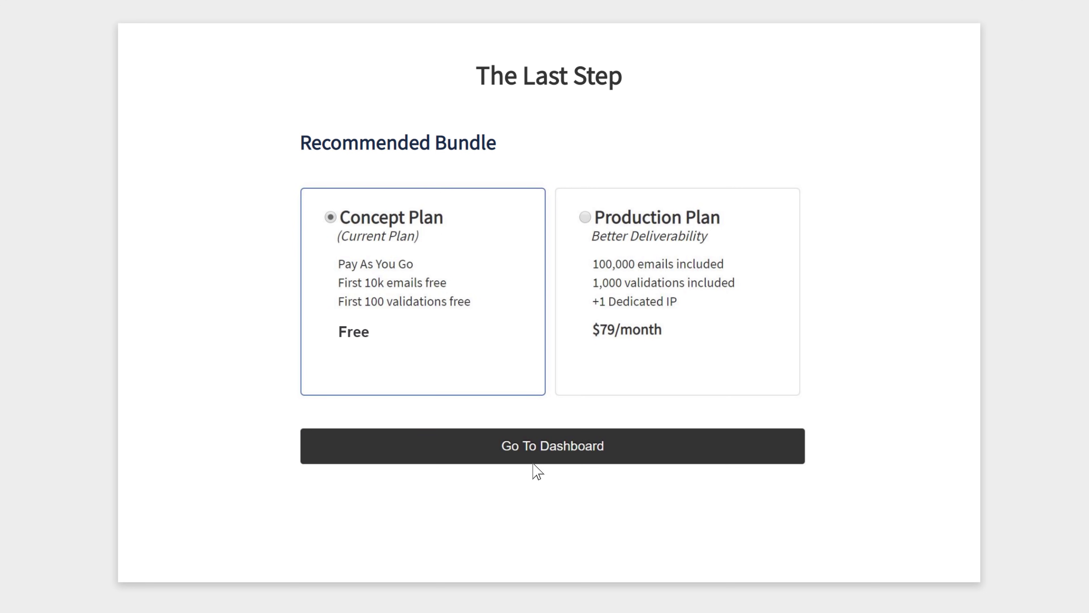
Leave The Last Step page on the free Concept Plan and go to the dashboard.
left_click(549, 458)
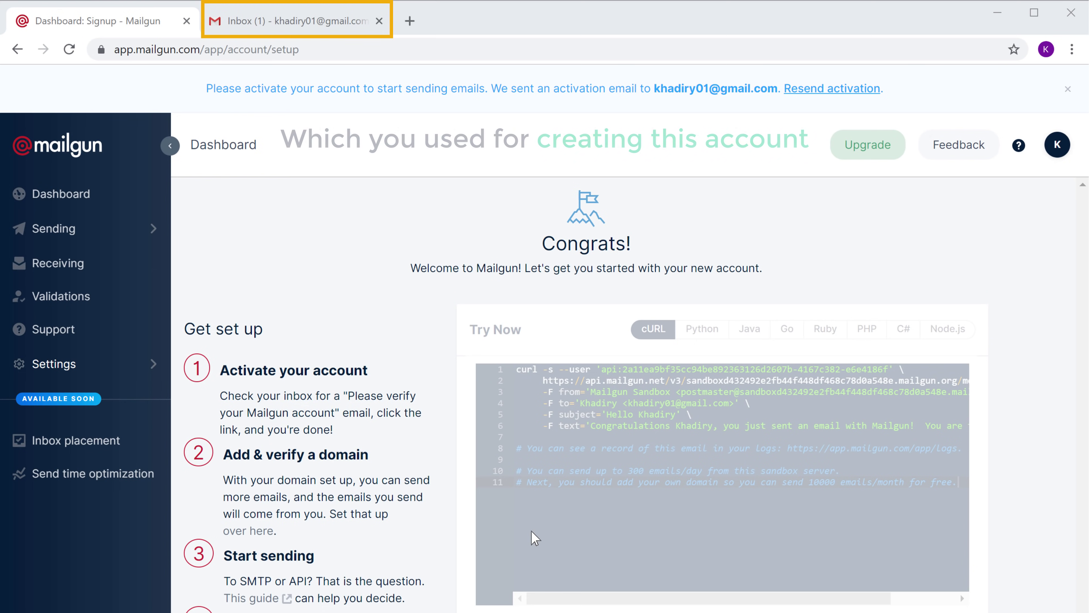
Activate the Mailgun account through the link in the Mailgun Support email in Gmail.
left_click(310, 32)
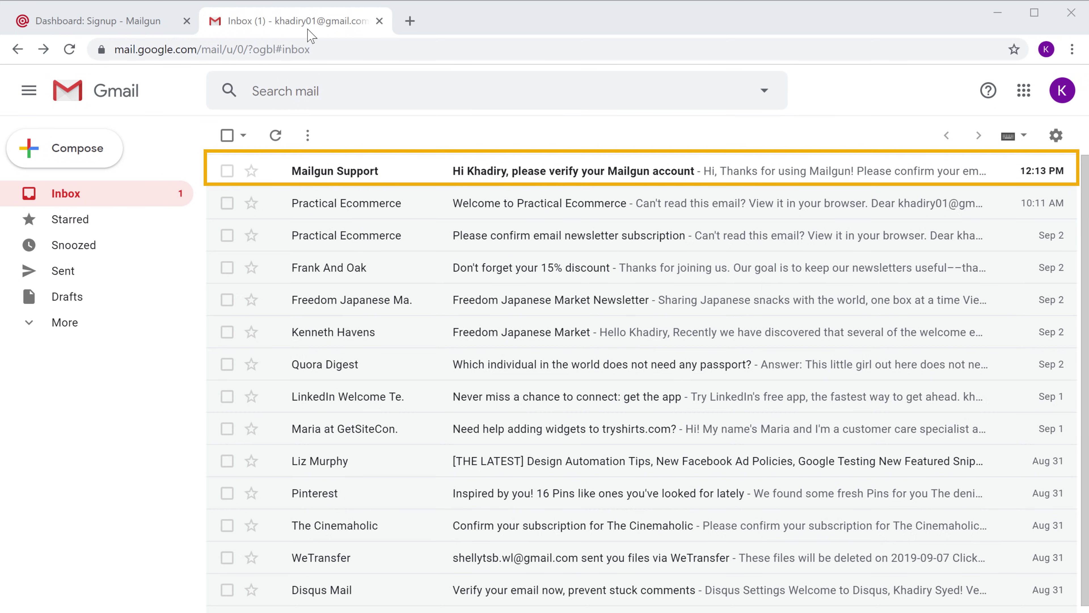
left_click(310, 183)
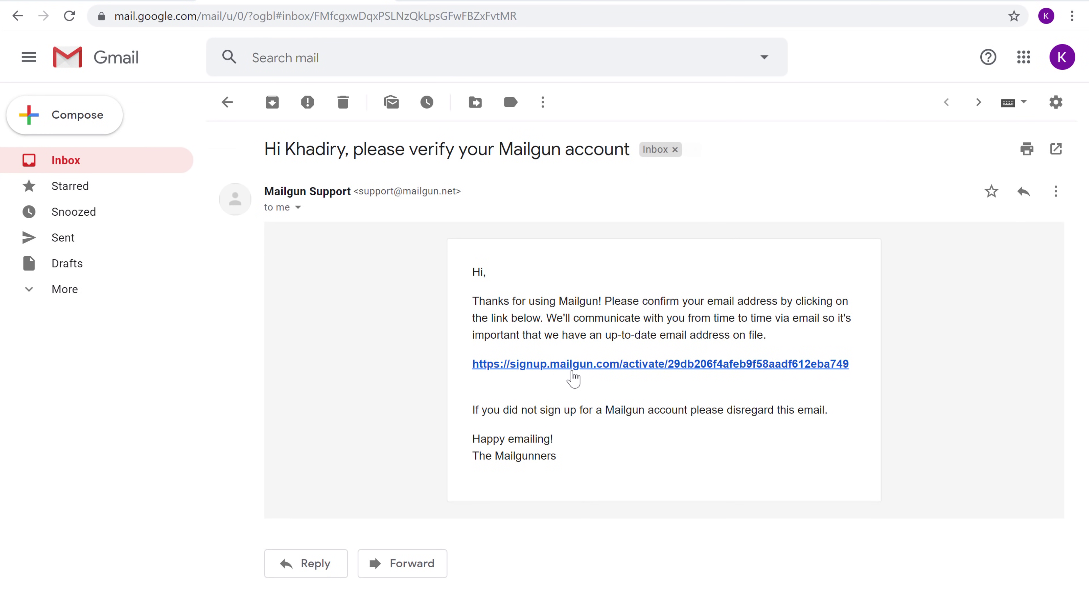
left_click(573, 366)
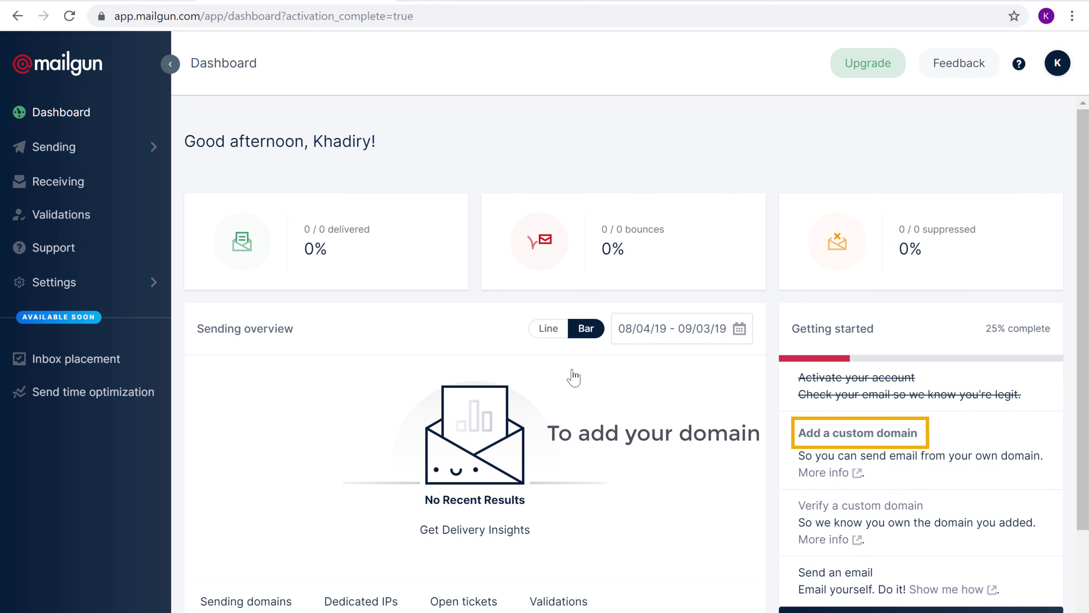
Add tryshirts.com as a custom sending domain in Mailgun.
left_click(842, 435)
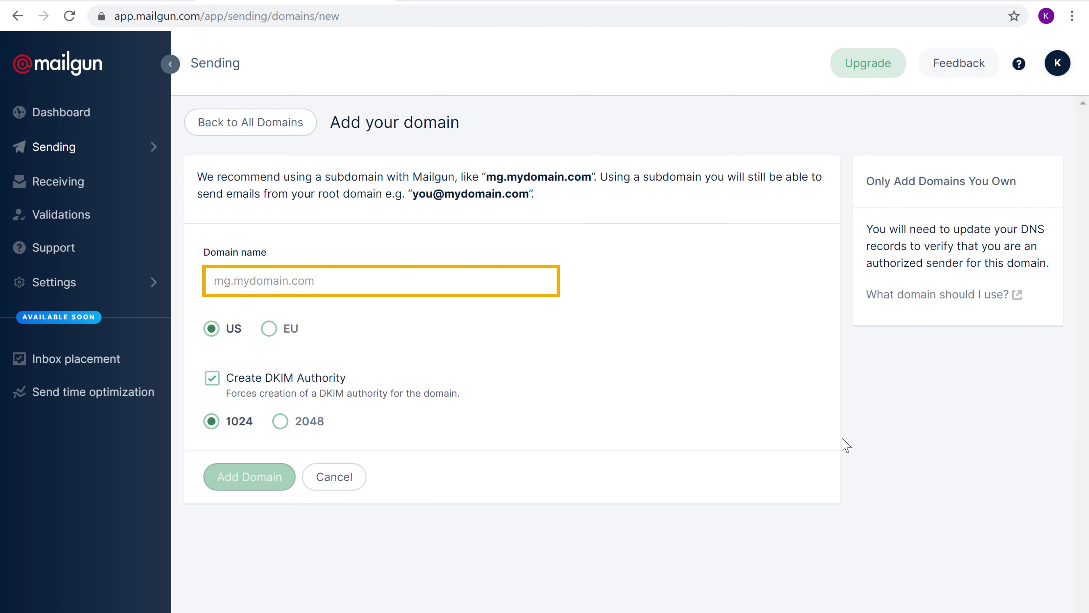
left_click(338, 280)
type("try")
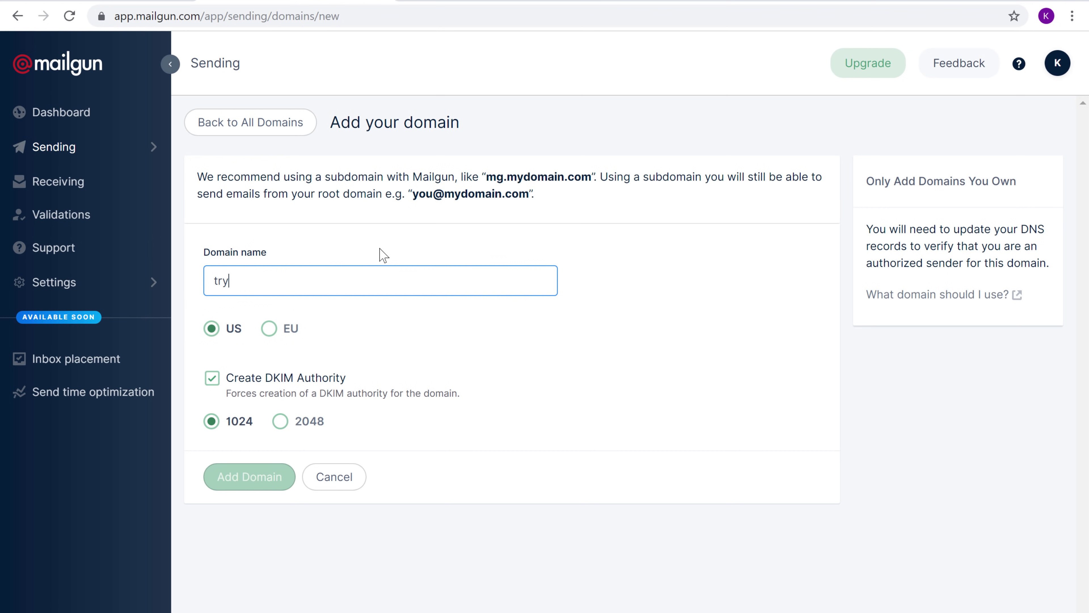
type("shirts.com")
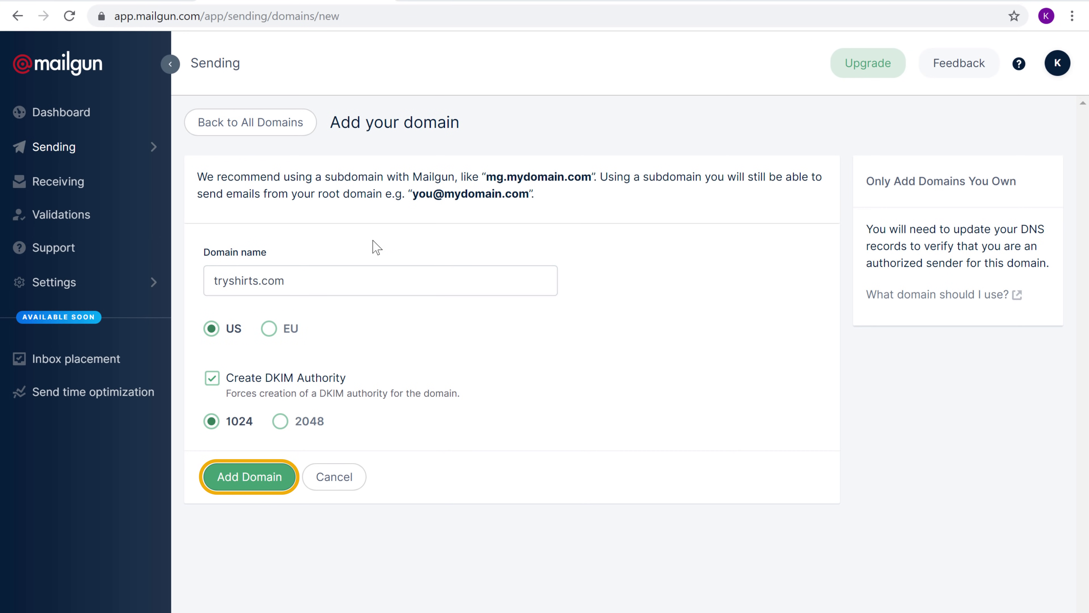
left_click(237, 487)
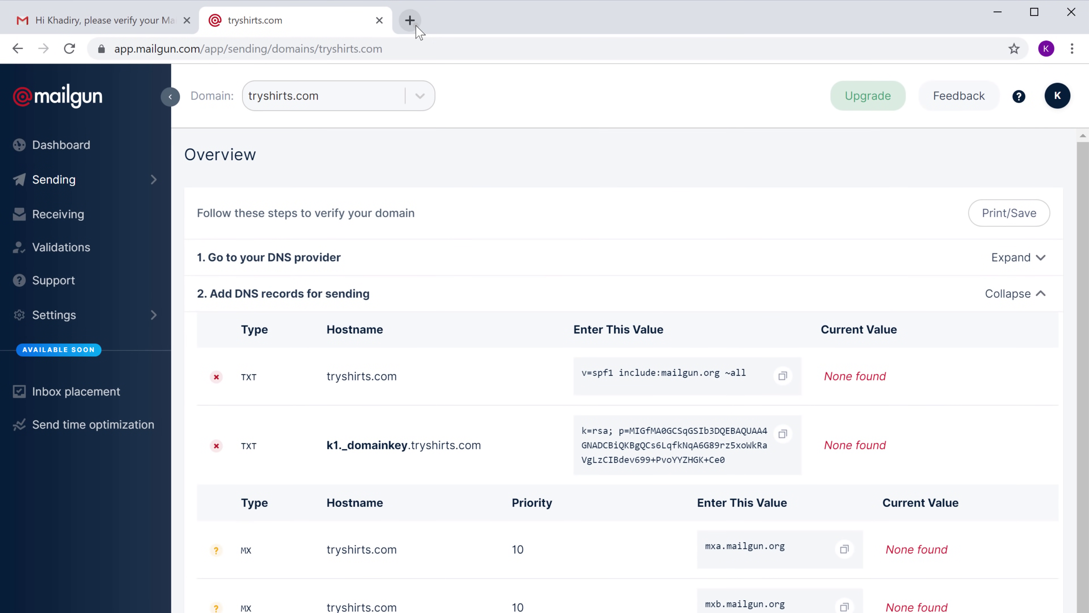
Load godaddy.com in a new browser tab.
left_click(410, 12)
left_click(271, 49)
type("go")
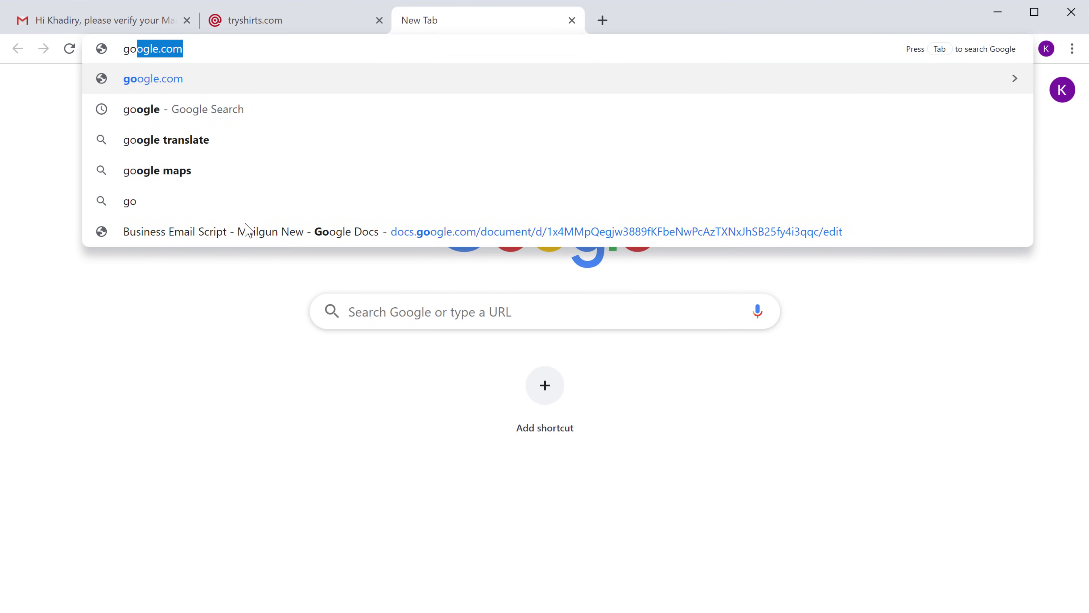
type("daddy.com")
key("Return")
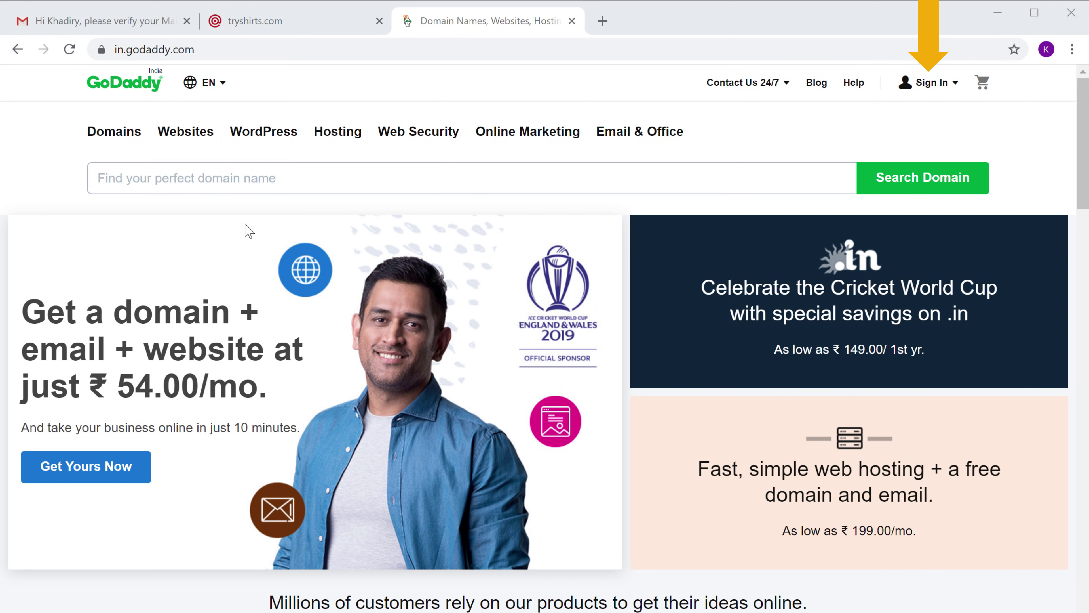
Sign in to GoDaddy with the account username and password and open DNS for tryshirts.com.
left_click(930, 90)
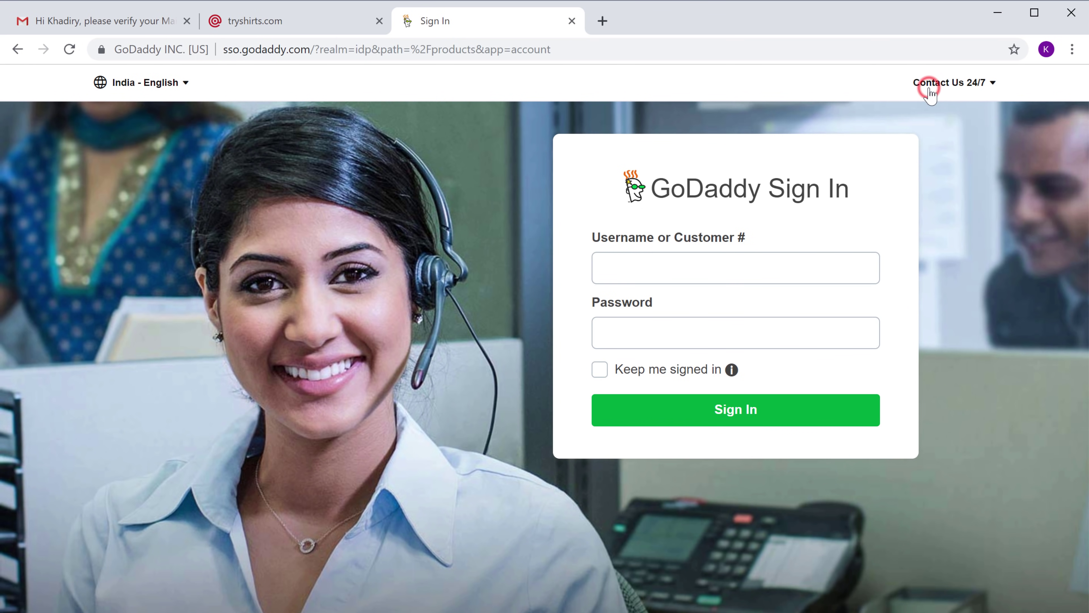
left_click(670, 266)
type("Tryshirts")
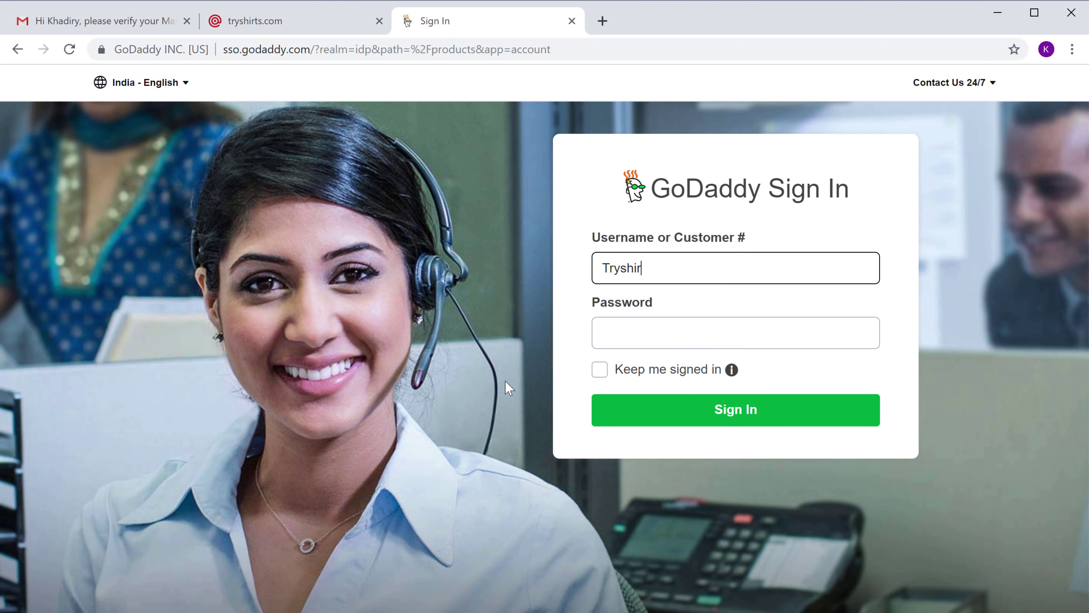
key("Tab")
type("•••••••••••")
left_click(729, 423)
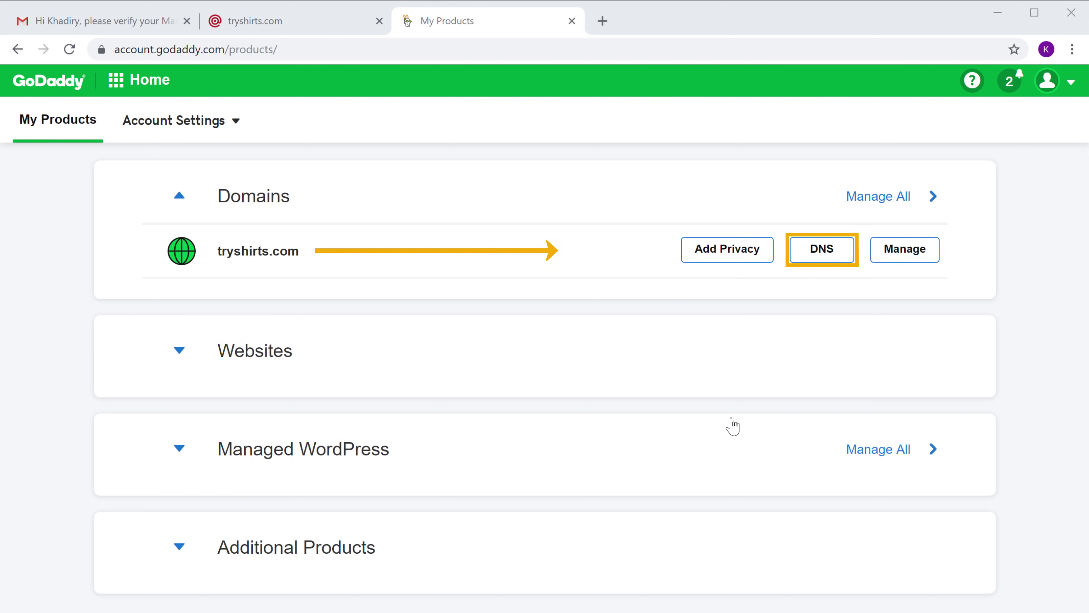
left_click(820, 255)
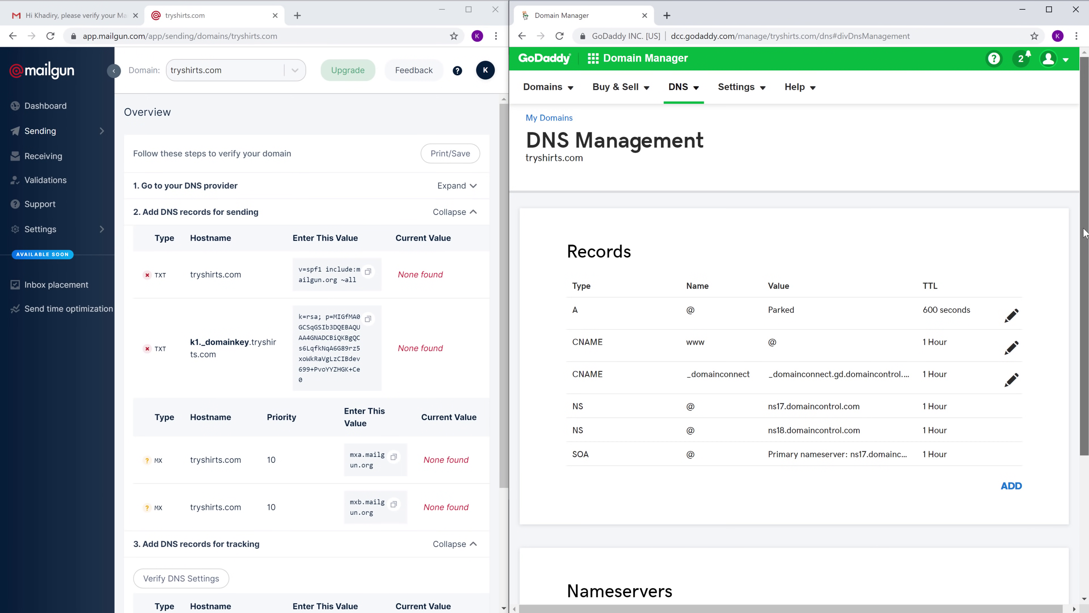
Save a GoDaddy TXT record on host @ with Mailgun's SPF value v=spf1 include:mailgun.org ~all.
left_click_drag(1085, 244, 1085, 384)
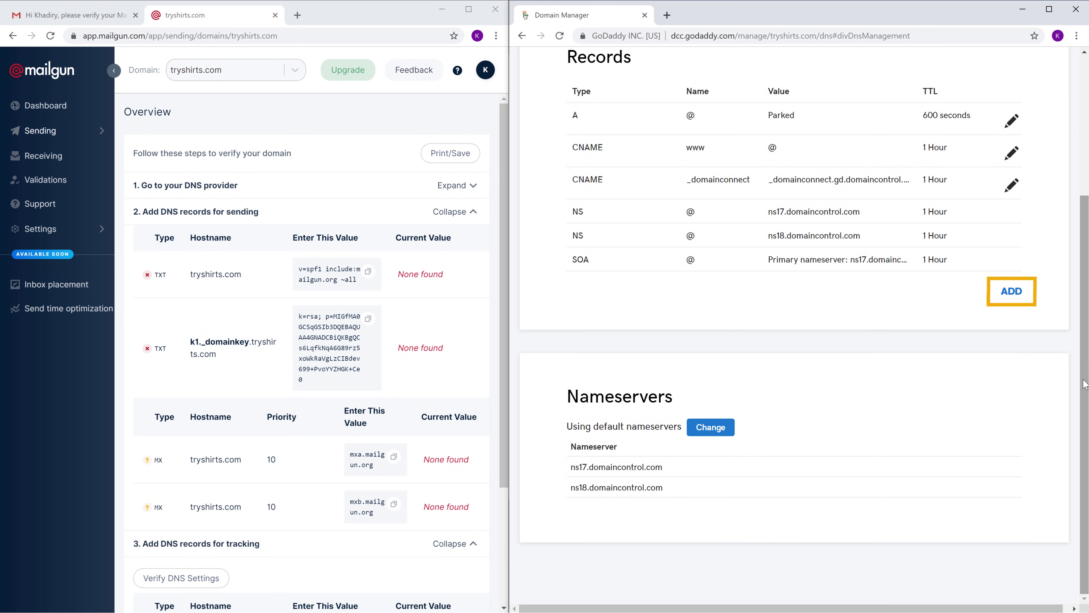
left_click(1011, 300)
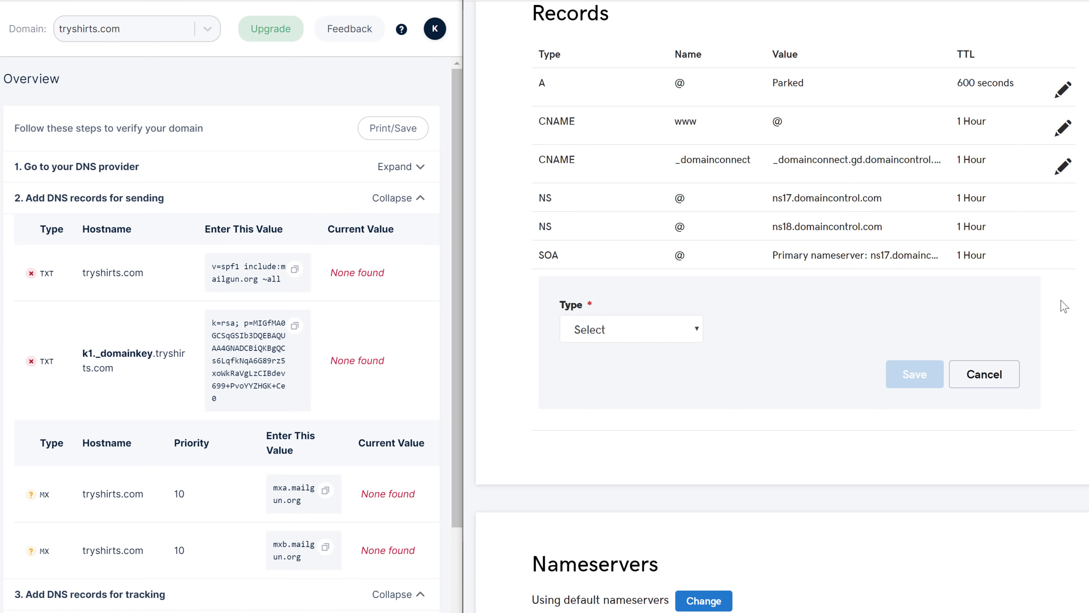
left_click(591, 340)
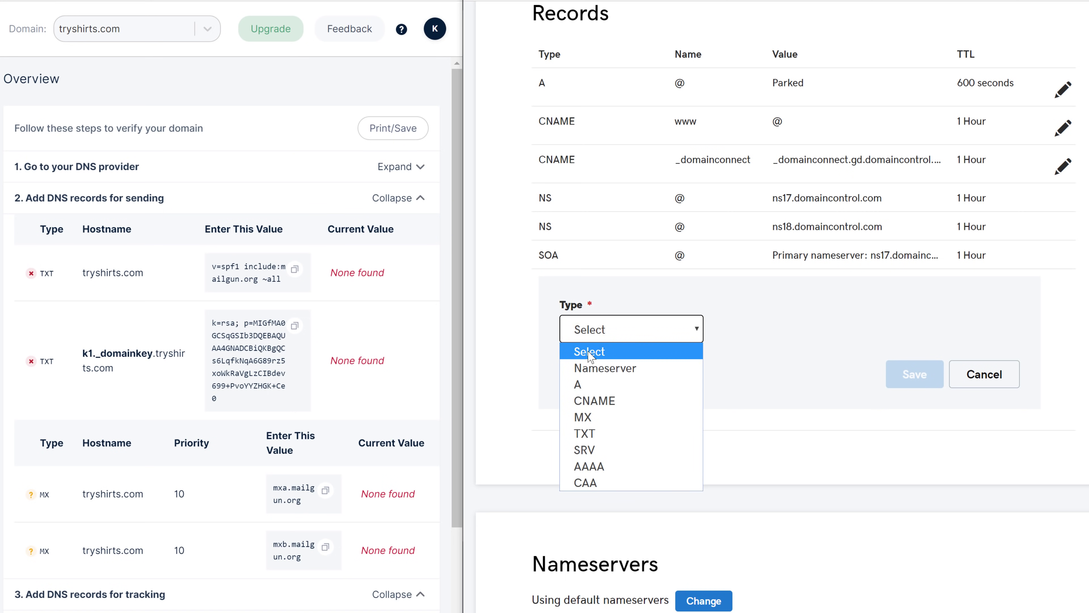
left_click(584, 438)
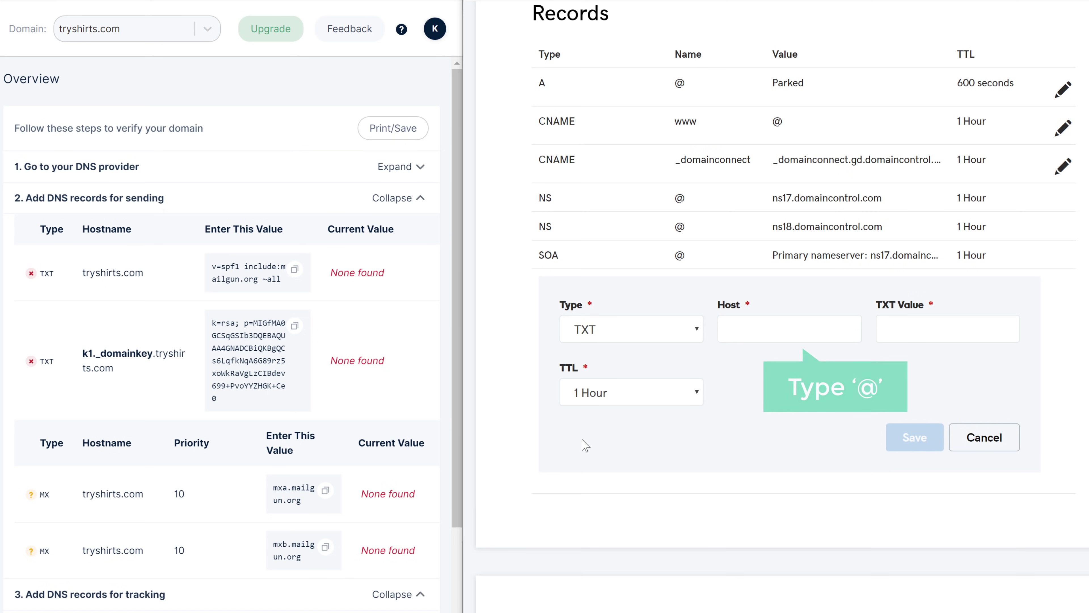
left_click(764, 329)
left_click(764, 379)
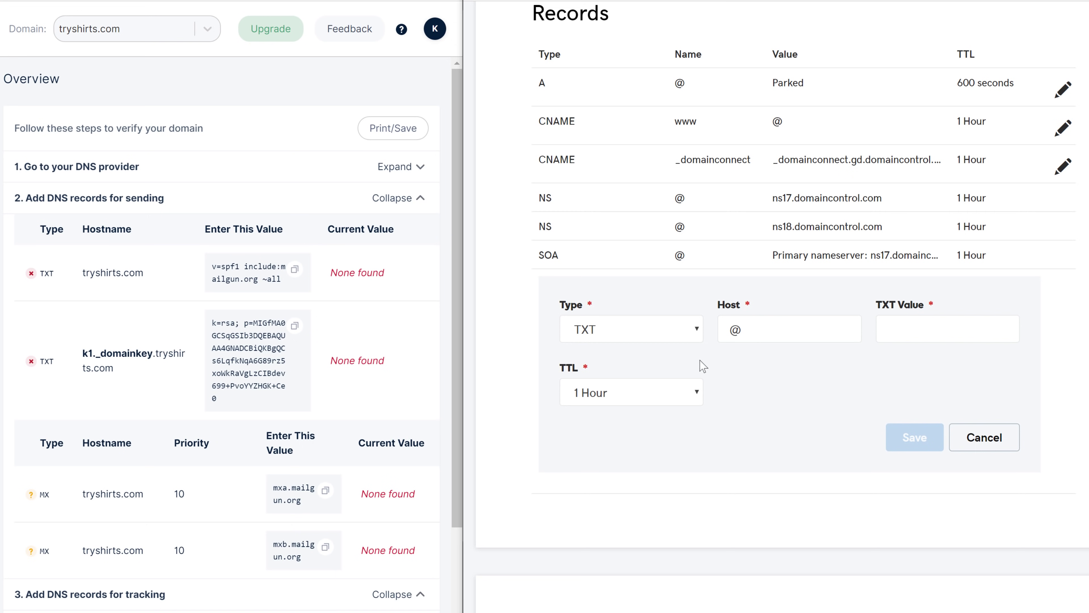
left_click(296, 274)
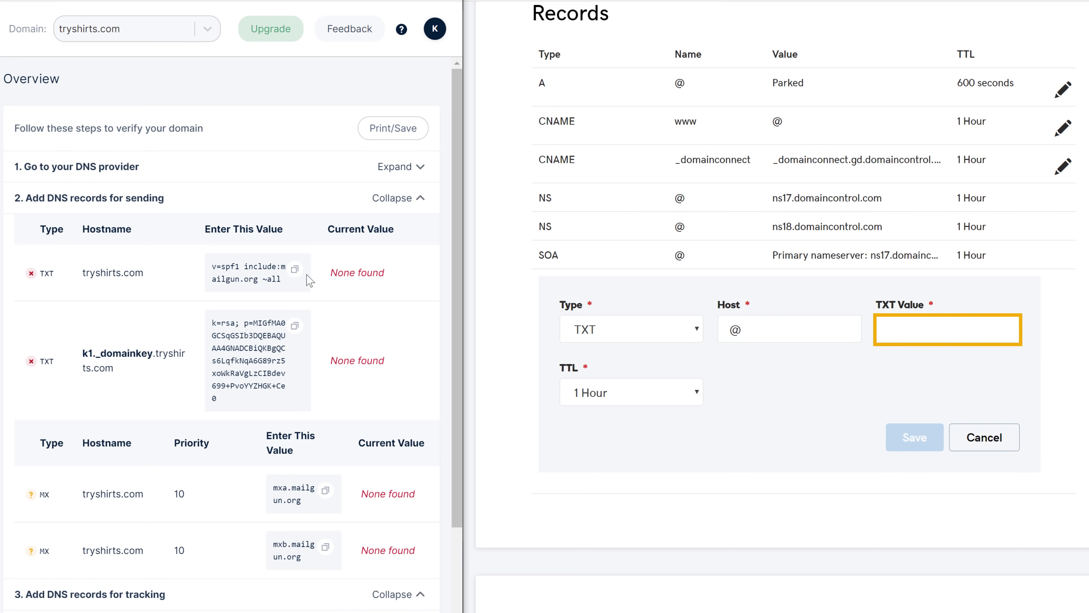
right_click(917, 328)
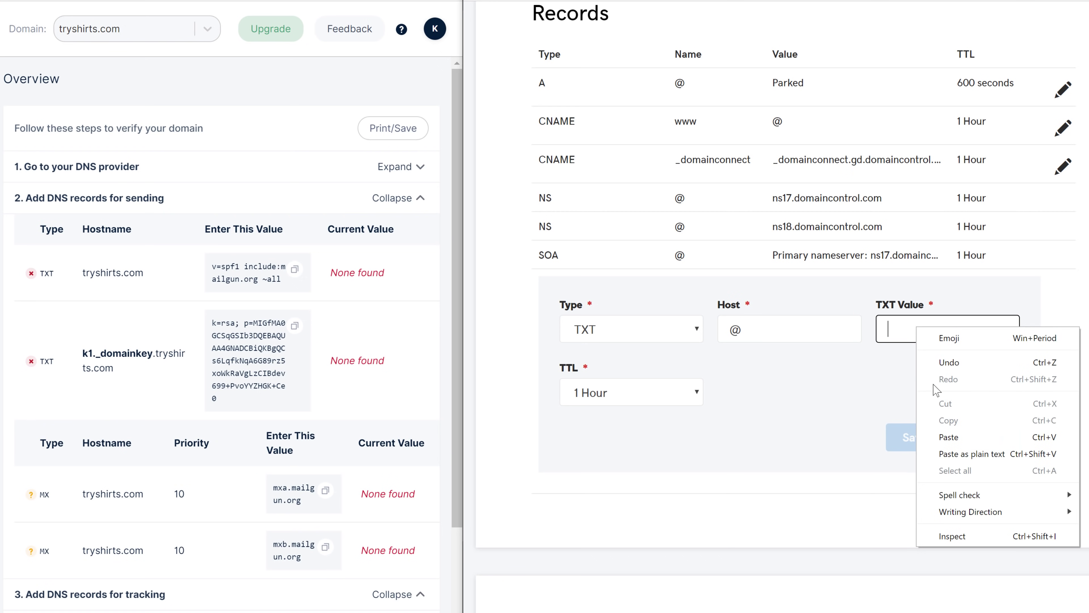
left_click(950, 442)
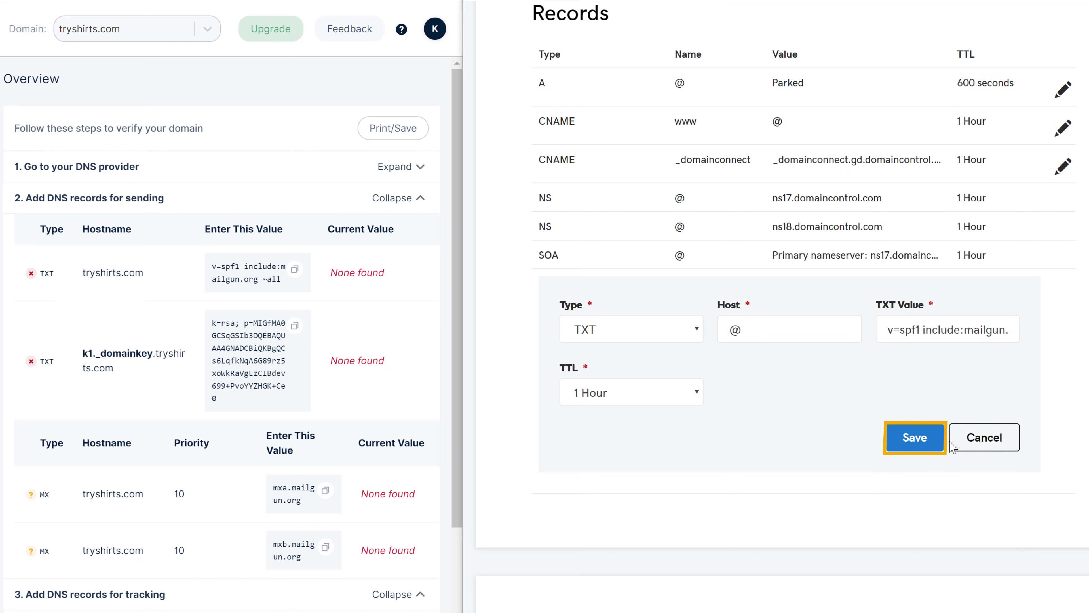
left_click(915, 444)
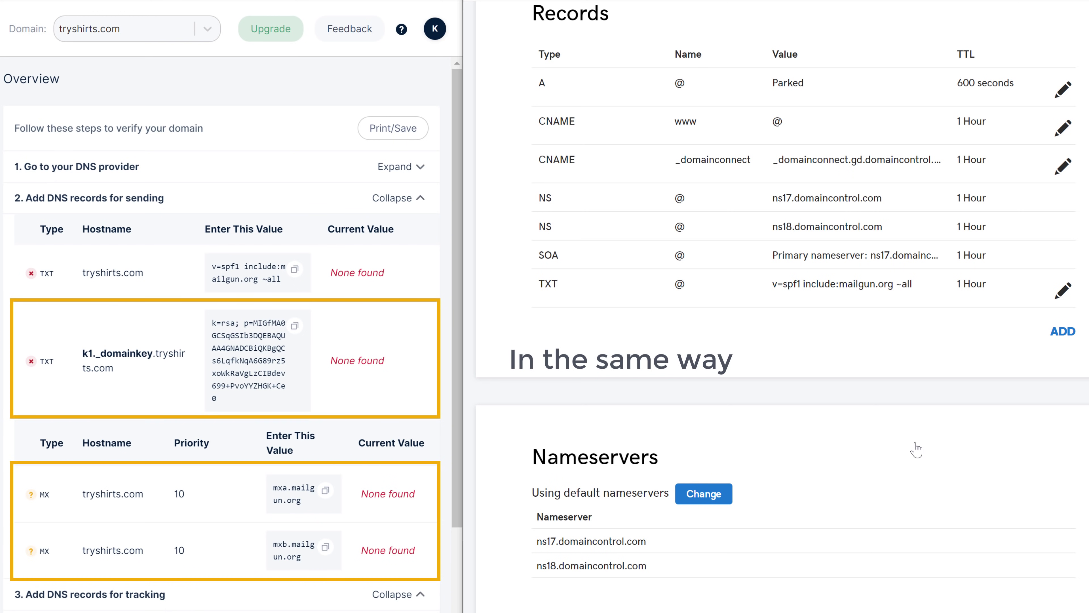
Save a GoDaddy TXT record with k1._domainkey as host and Mailgun's k=rsa DKIM key as value.
left_click(1063, 332)
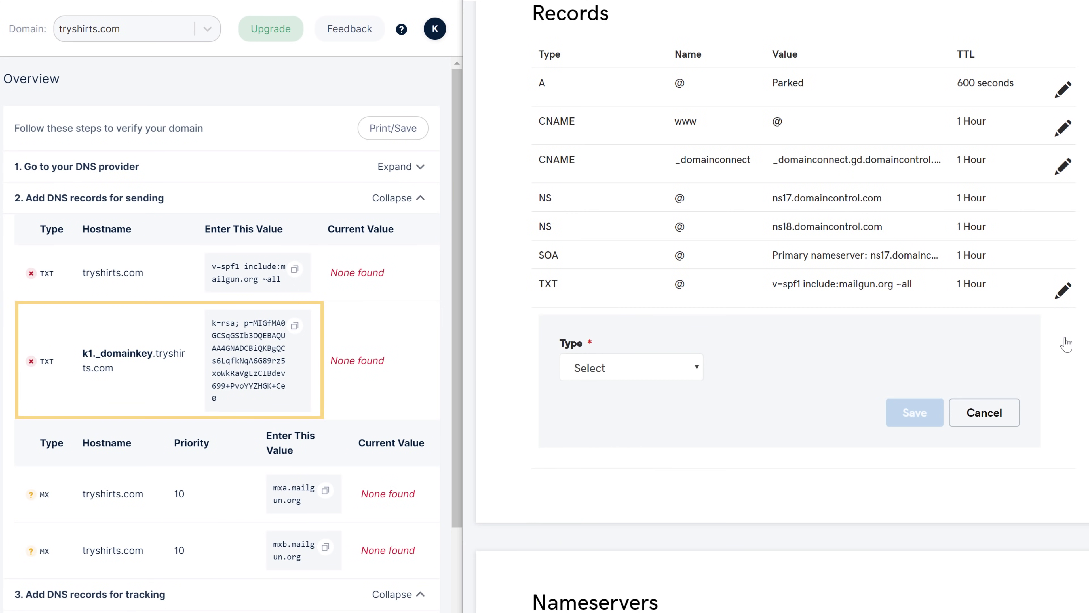
left_click(590, 374)
left_click(584, 473)
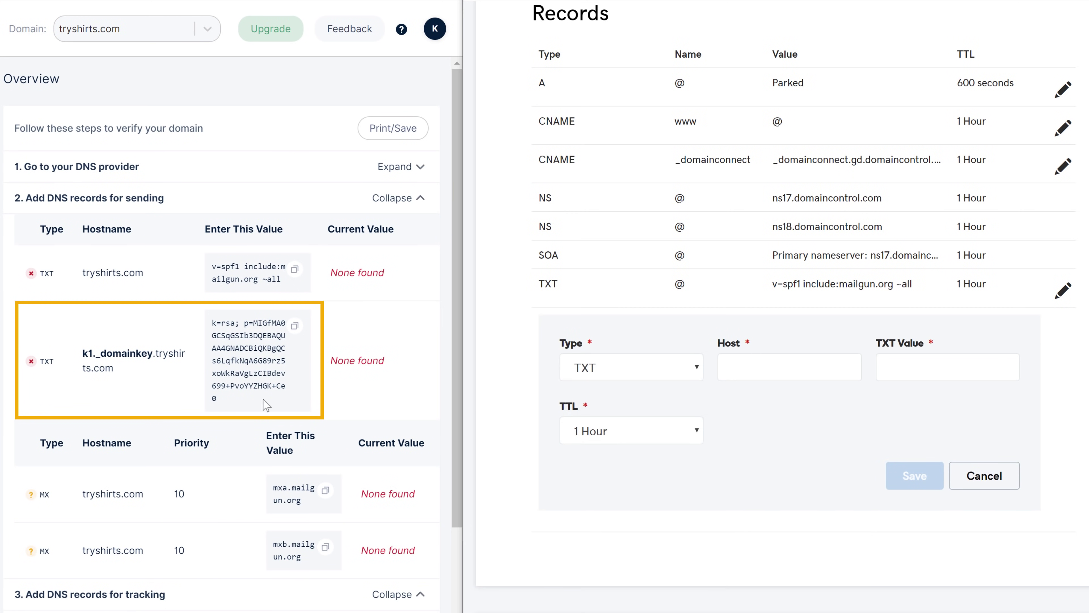
left_click_drag(81, 353, 153, 353)
right_click(152, 353)
left_click(222, 376)
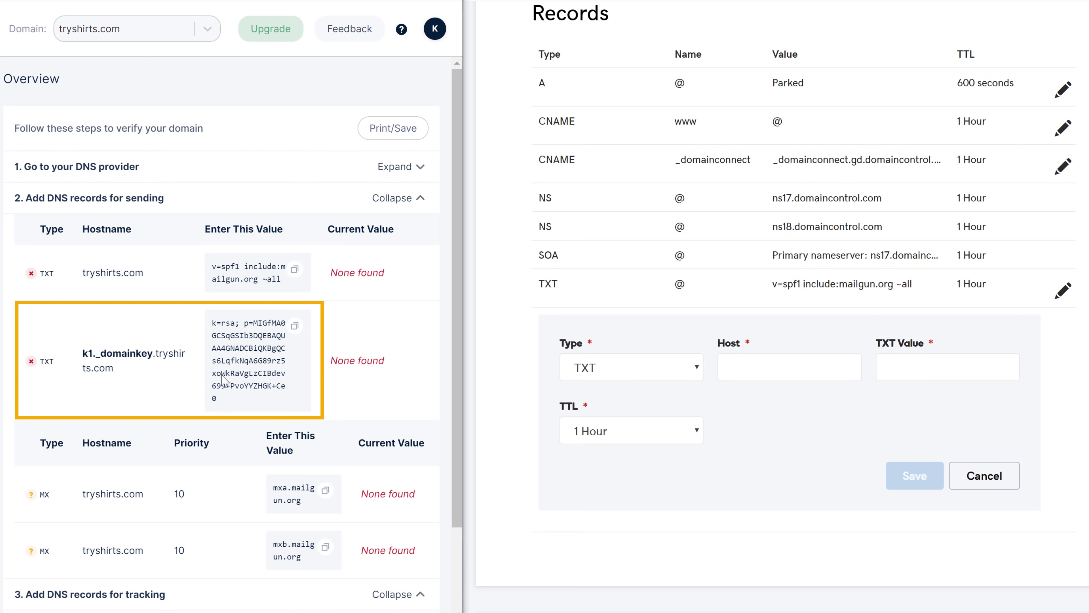
right_click(757, 370)
left_click(789, 476)
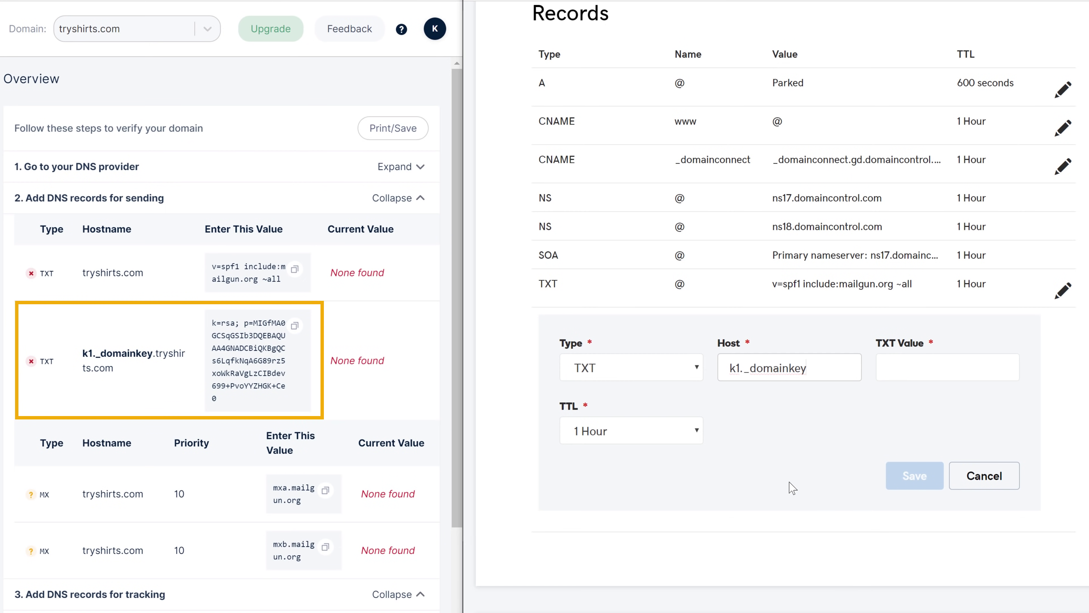
right_click(933, 366)
left_click(961, 473)
left_click(915, 481)
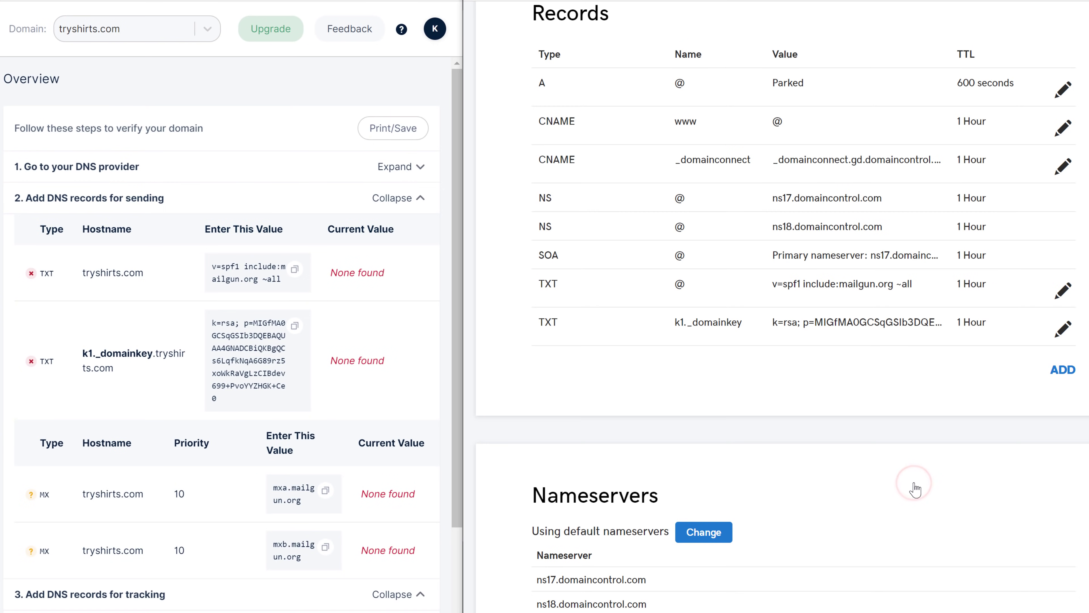
left_click(1063, 370)
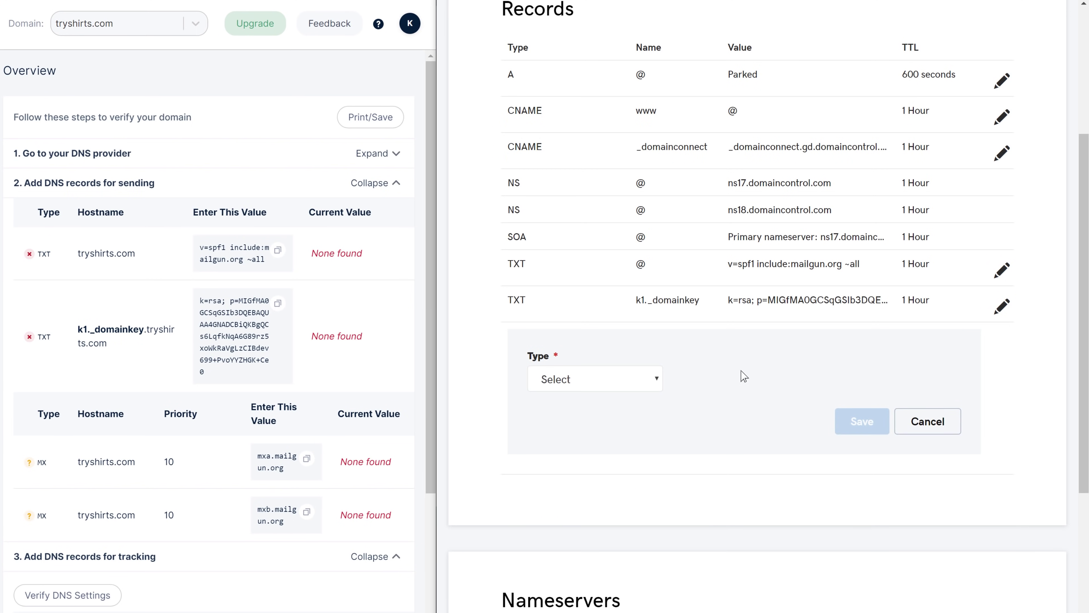
Add an MX record on host @ pointing to mxa.mailgun.org with priority 10.
left_click(595, 379)
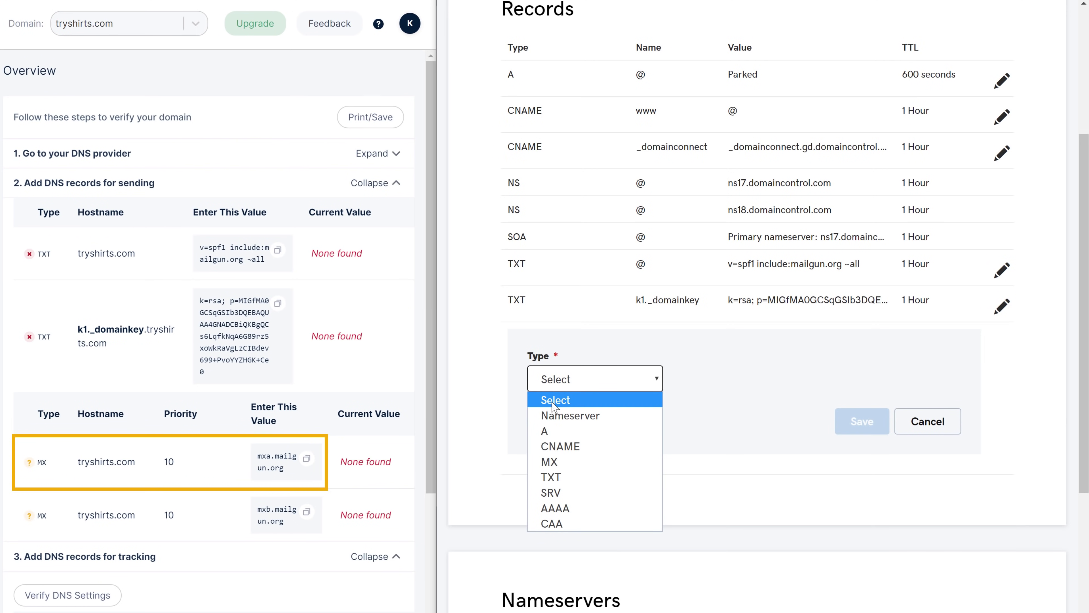
left_click(553, 458)
left_click(711, 379)
left_click(729, 411)
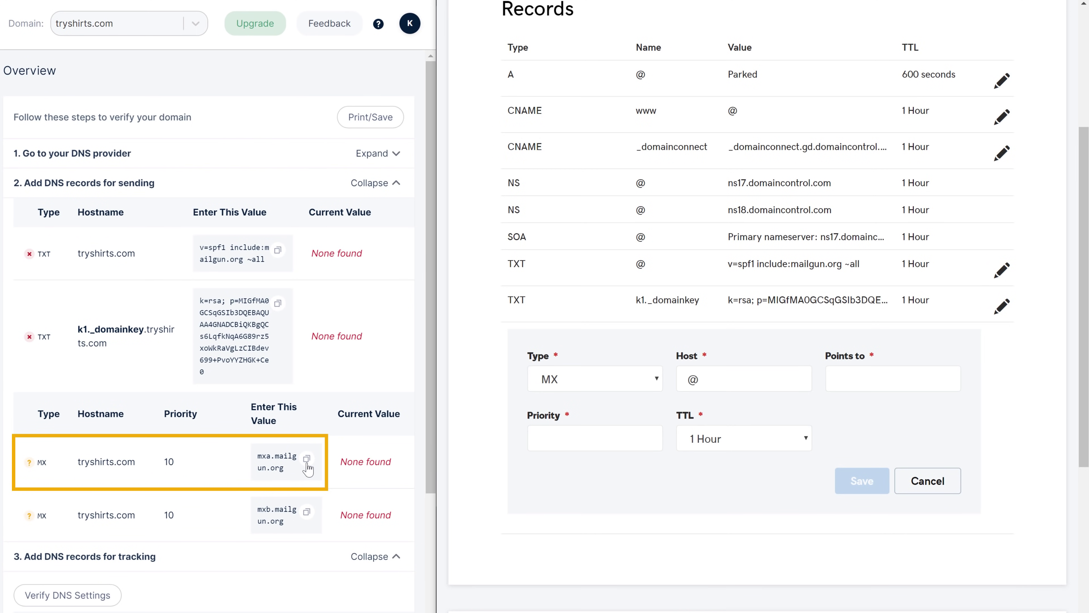
right_click(864, 379)
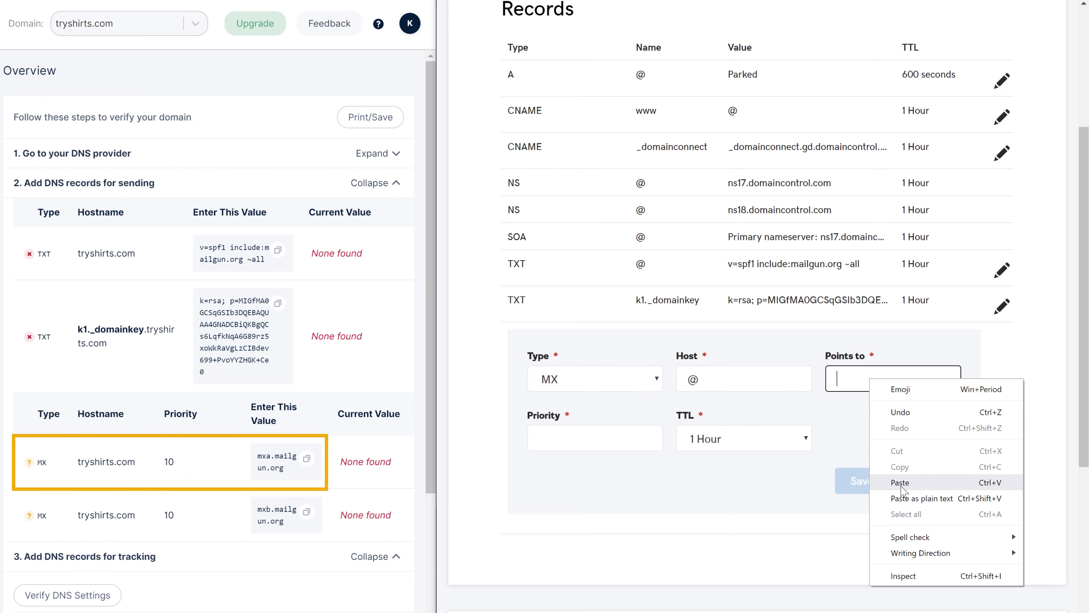
left_click(892, 485)
type("10")
left_click(574, 467)
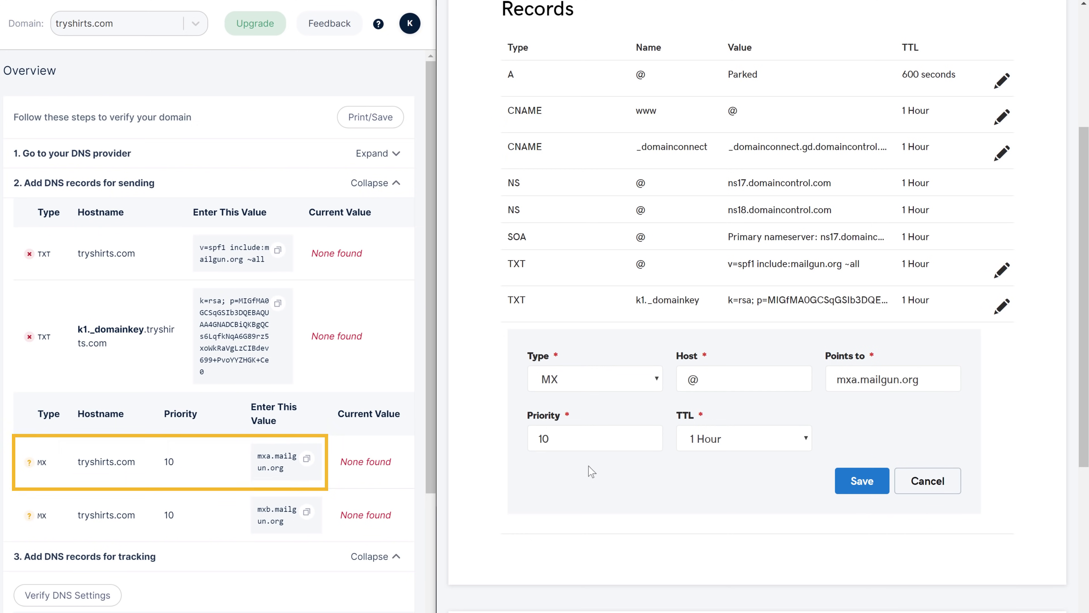
left_click(863, 481)
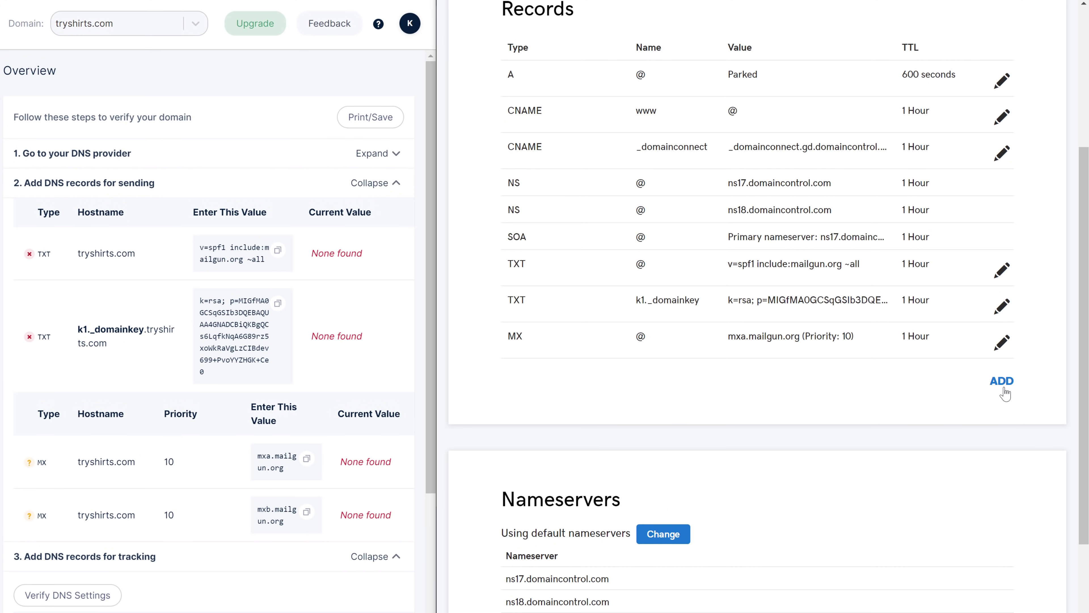
Add a second MX record on host @ pointing to mxb.mailgun.org, priority 10.
left_click(1002, 381)
left_click(640, 415)
left_click(555, 508)
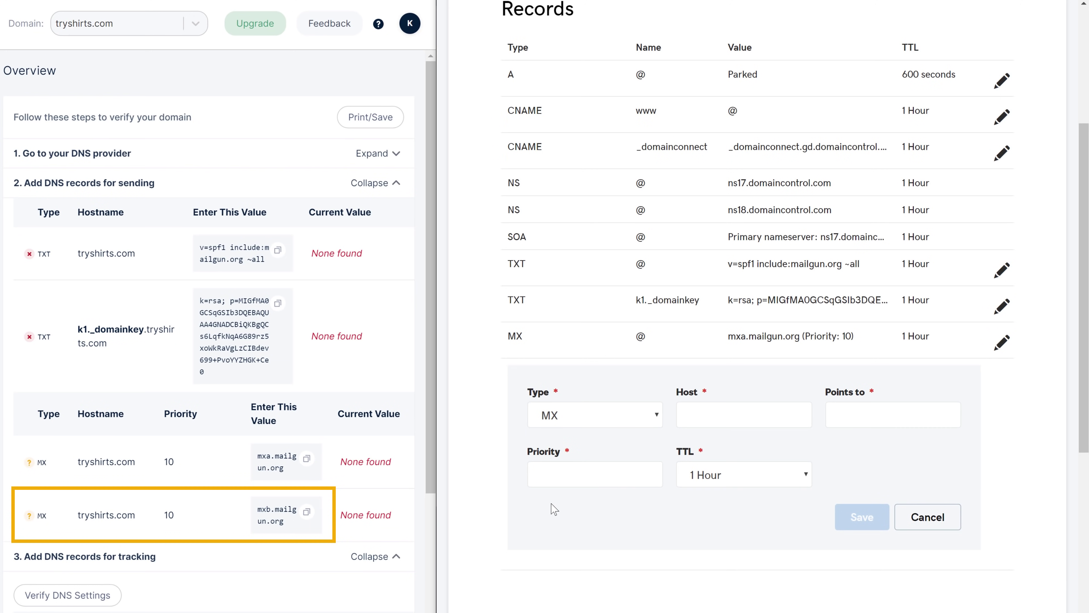
left_click(717, 416)
left_click(474, 491)
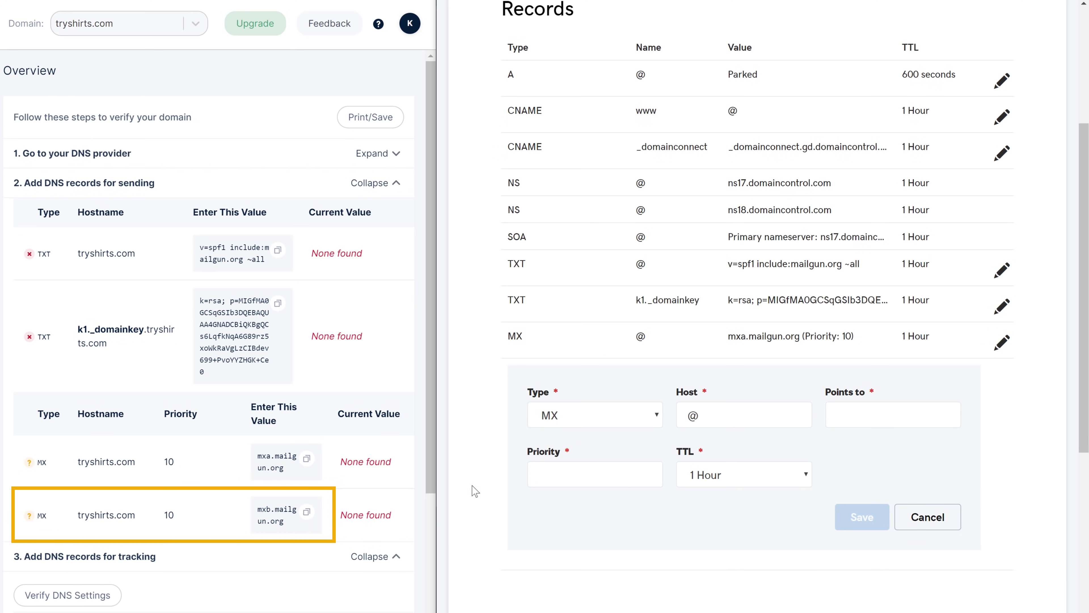
left_click(306, 511)
right_click(862, 416)
left_click(889, 503)
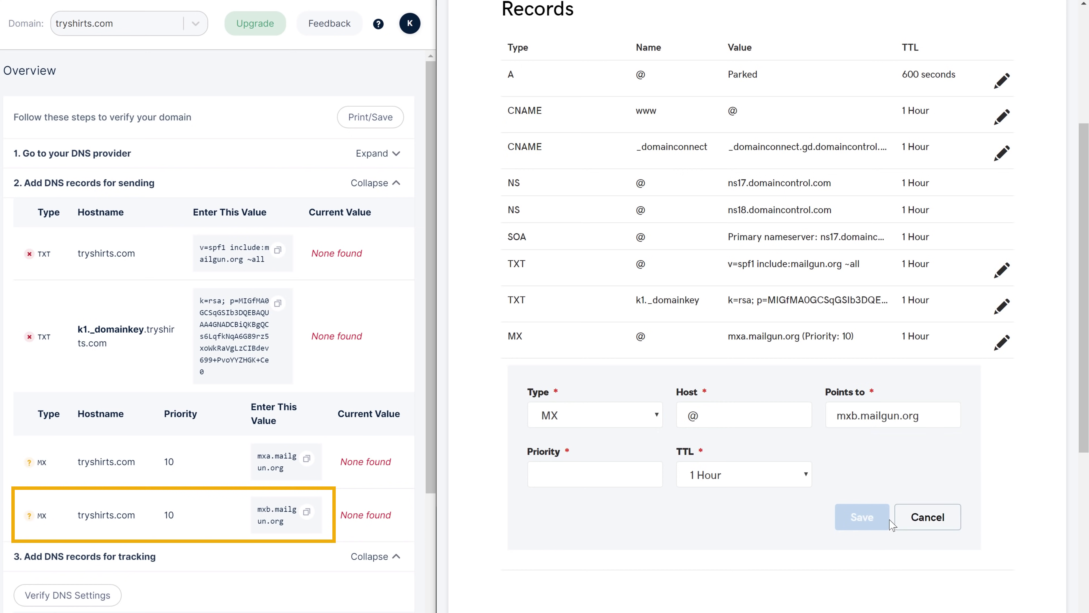
left_click(569, 479)
type("10")
left_click(863, 522)
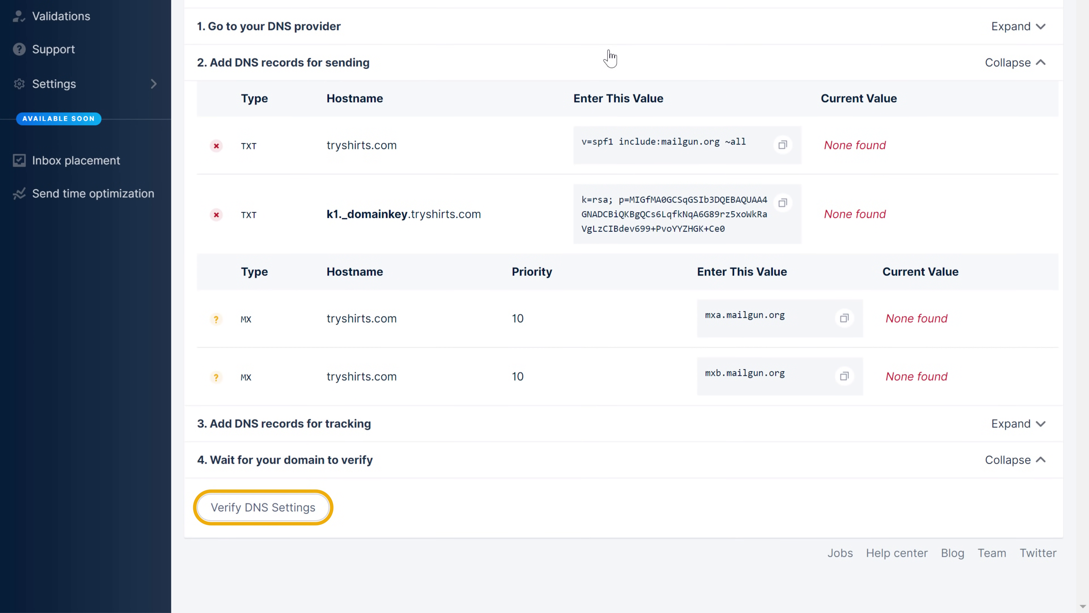
Run Verify DNS Settings for tryshirts.com and return to the top of the Overview.
left_click(259, 519)
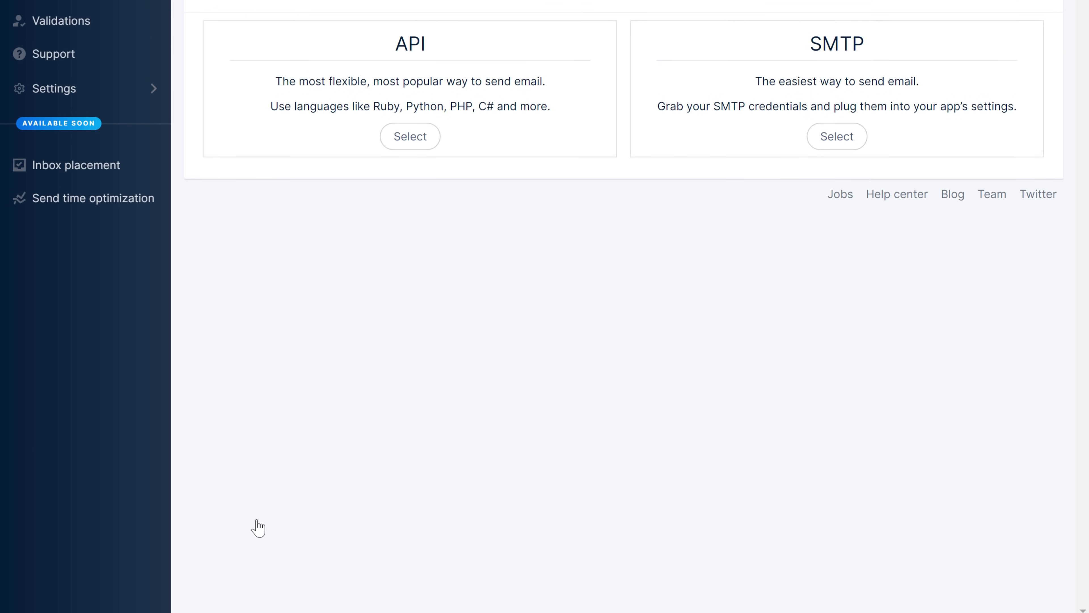
scroll(255, 523, "up", 3)
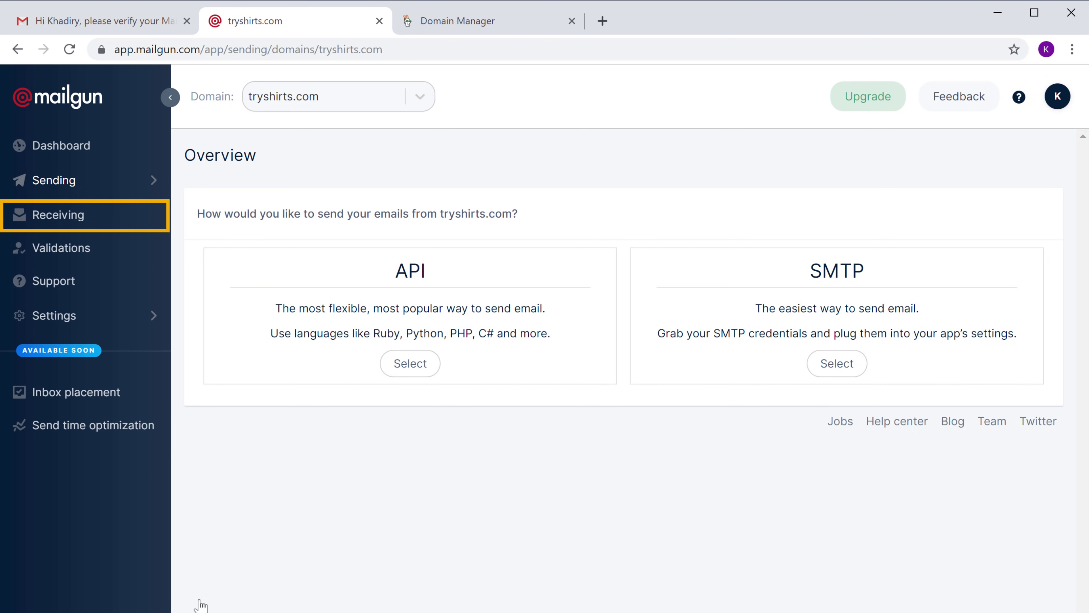
Create a new receiving route with the expression type set to Match Recipient.
left_click(52, 224)
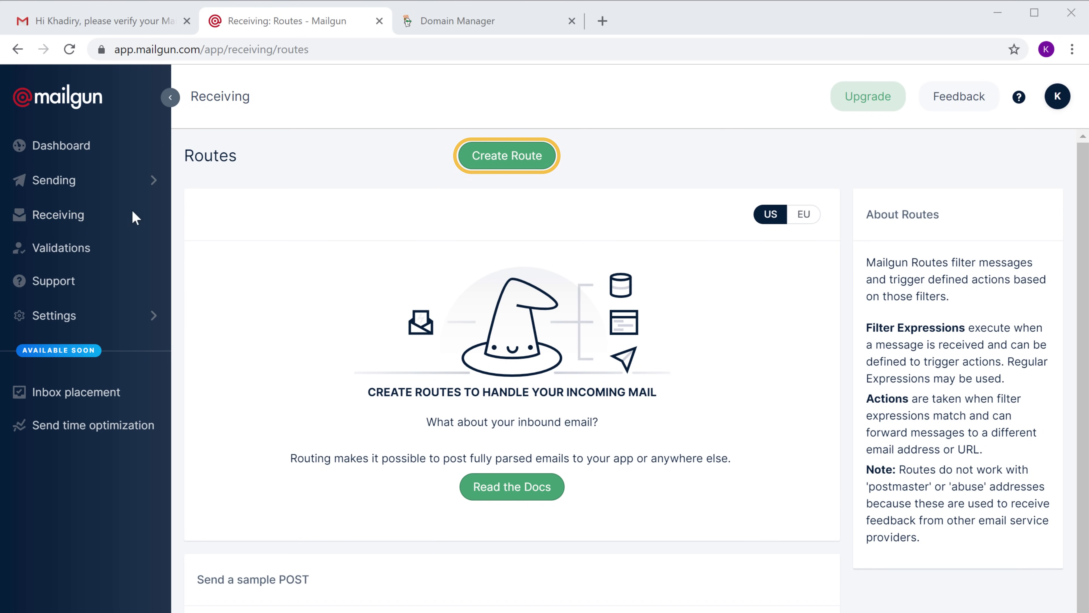
left_click(495, 160)
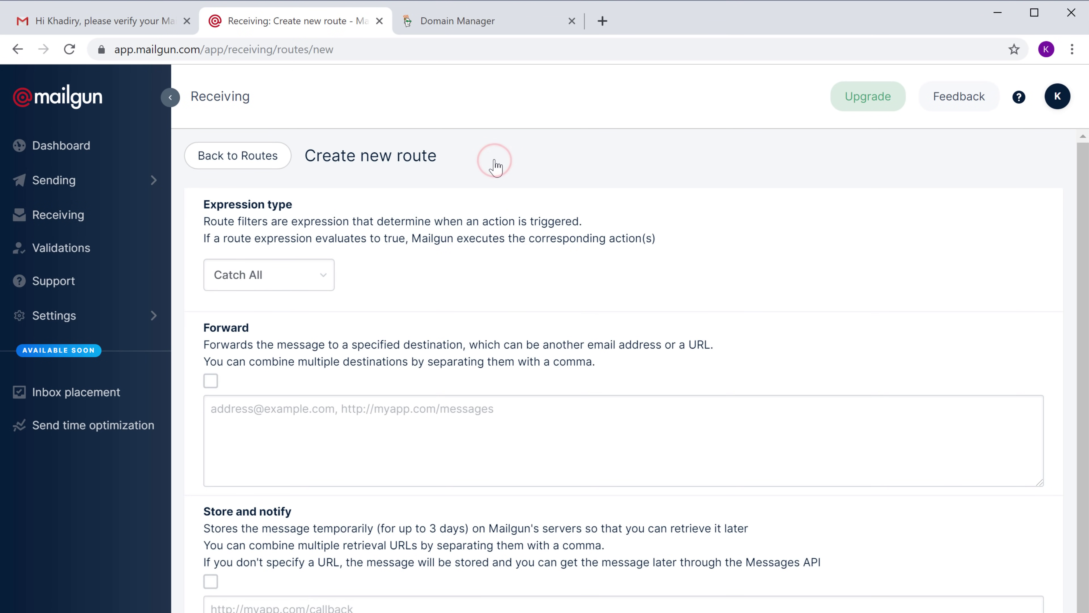
left_click(239, 287)
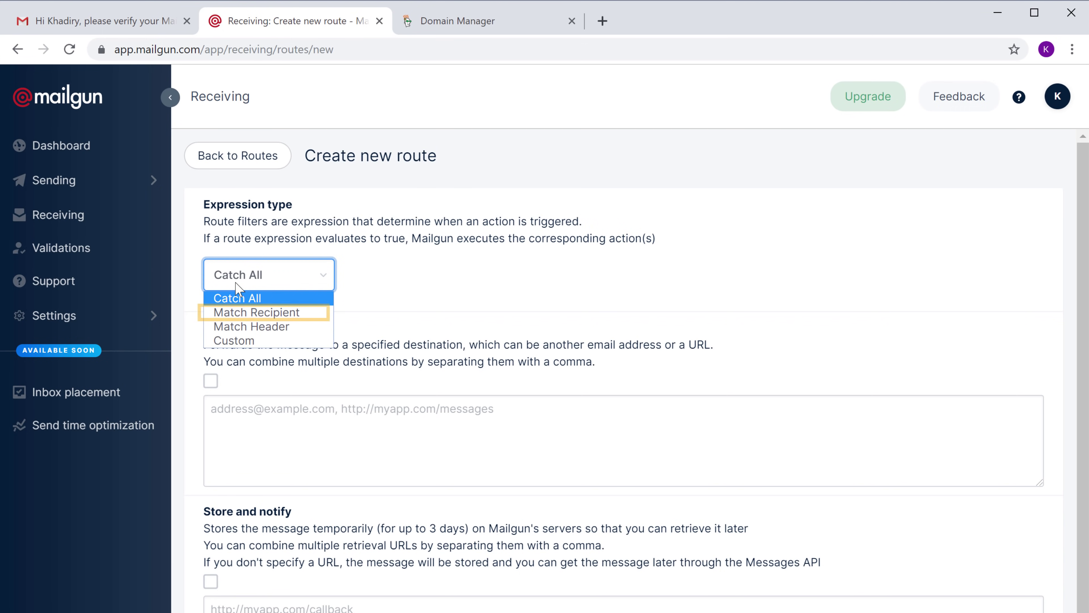
left_click(235, 313)
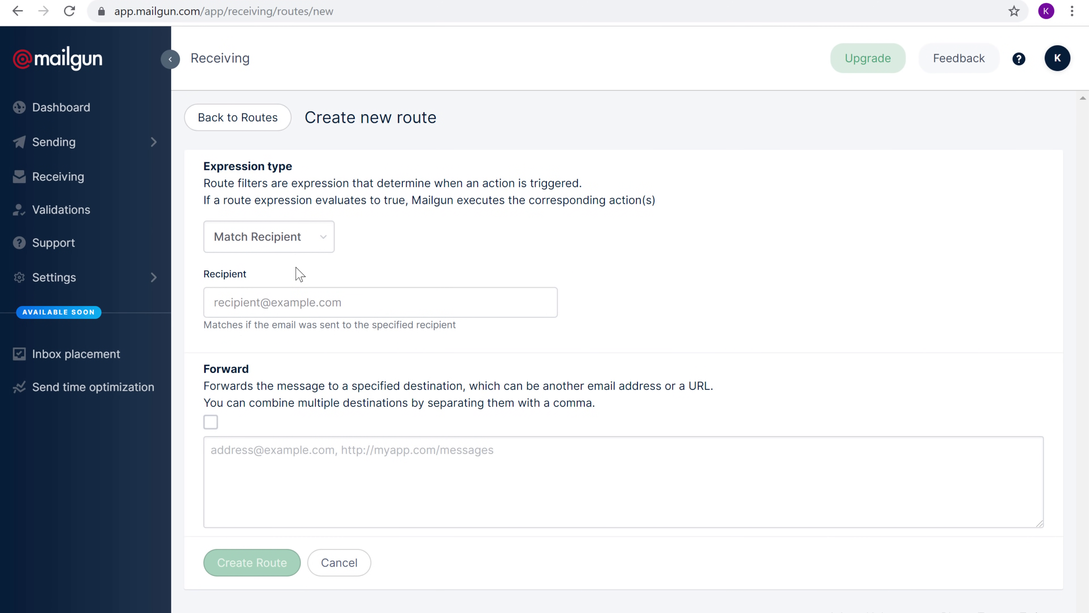
Create a route matching the tryshirts.com contact address that forwards to the owner's Gmail address.
left_click(296, 300)
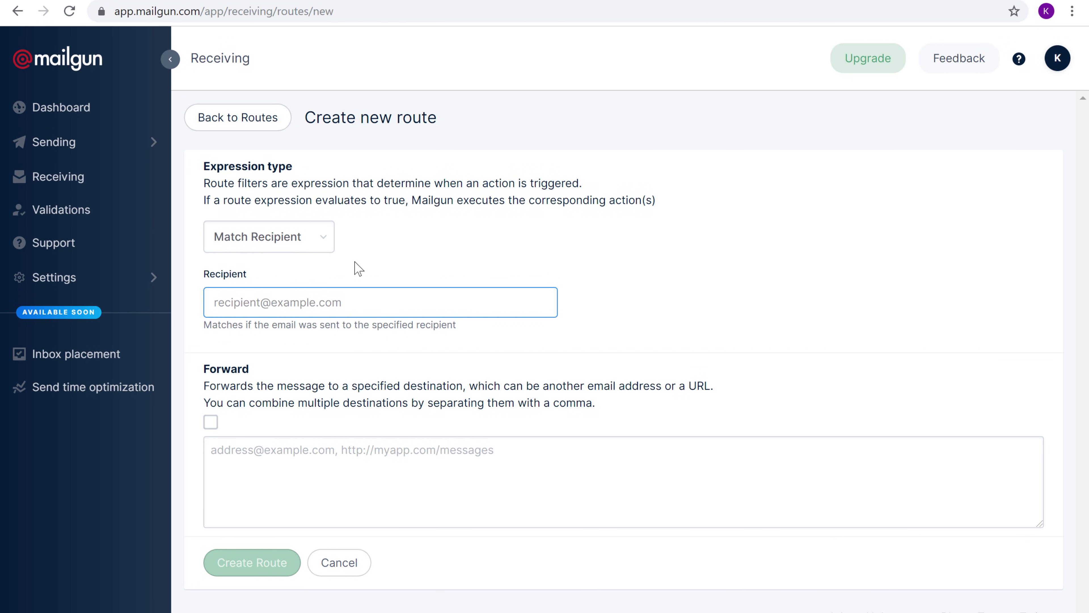
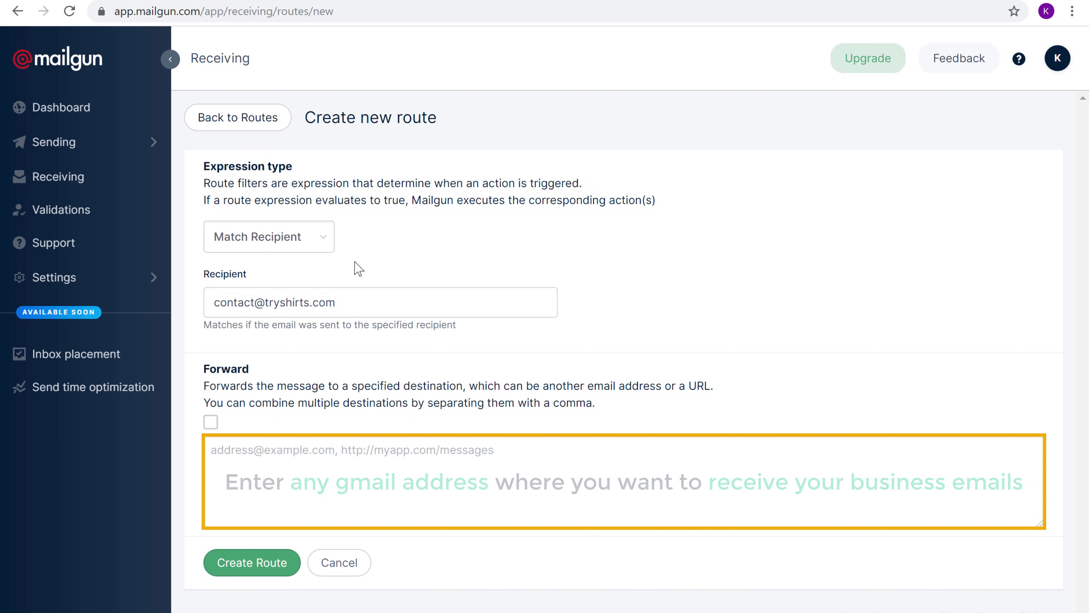
left_click(339, 451)
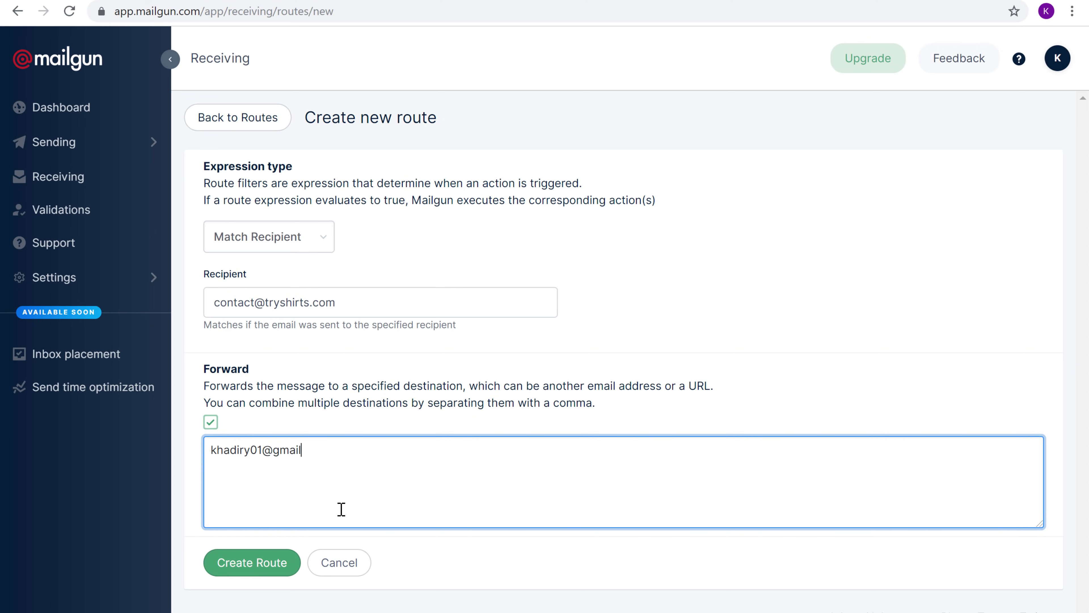
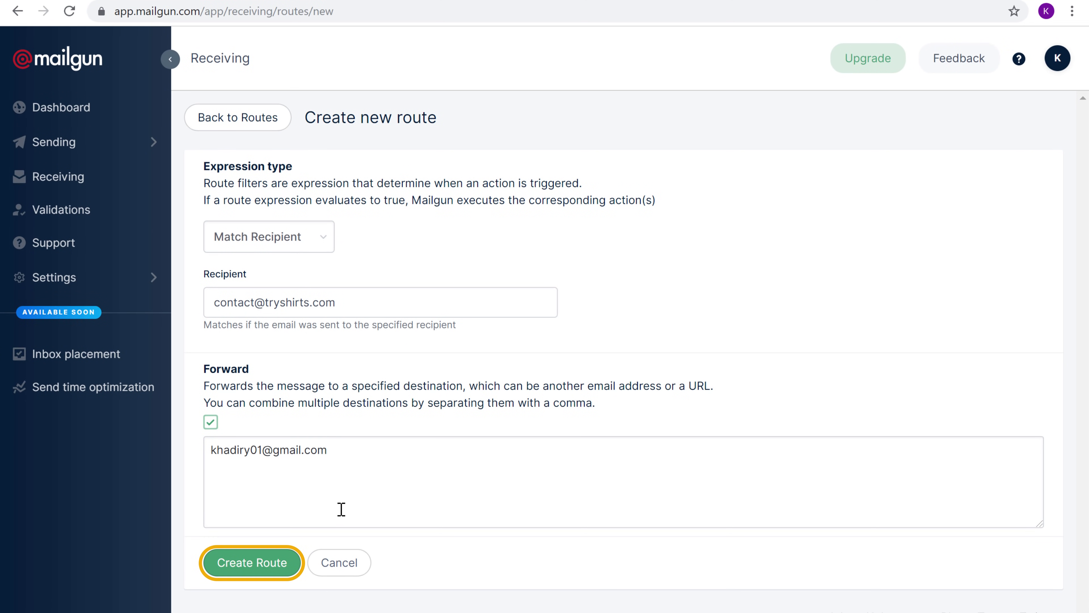
left_click(242, 573)
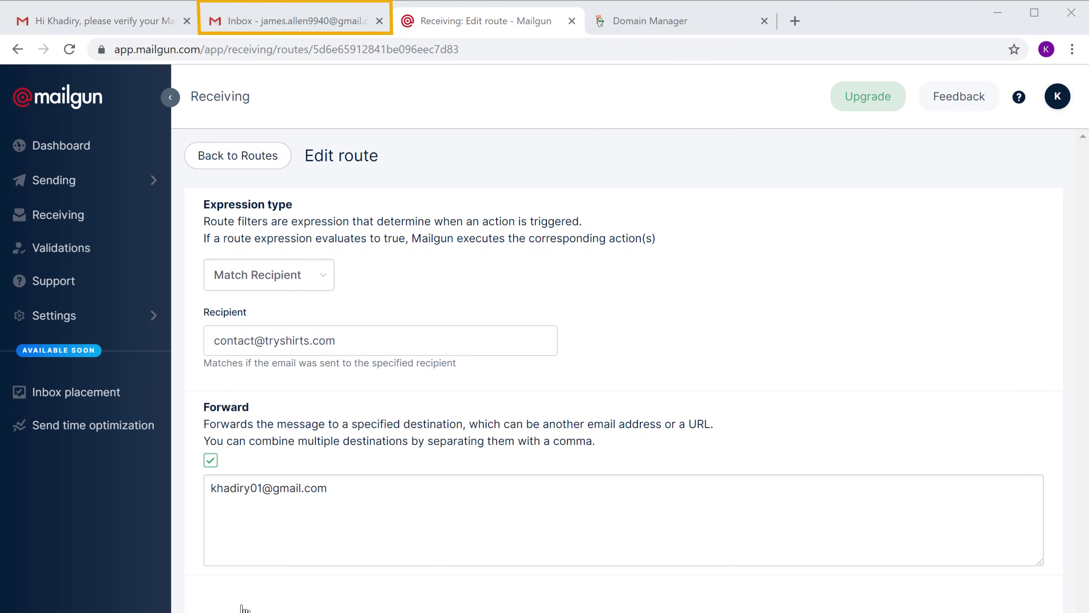
From the second inbox, email the tryshirts.com contact address with the body 'Sending mail TO Business Email.'.
left_click(275, 26)
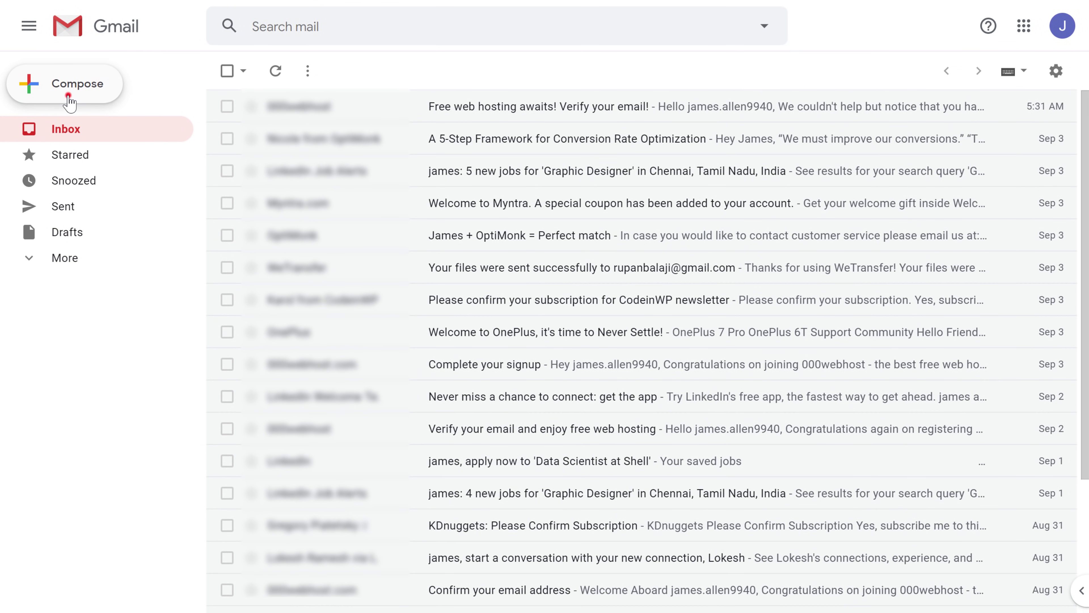
left_click(70, 105)
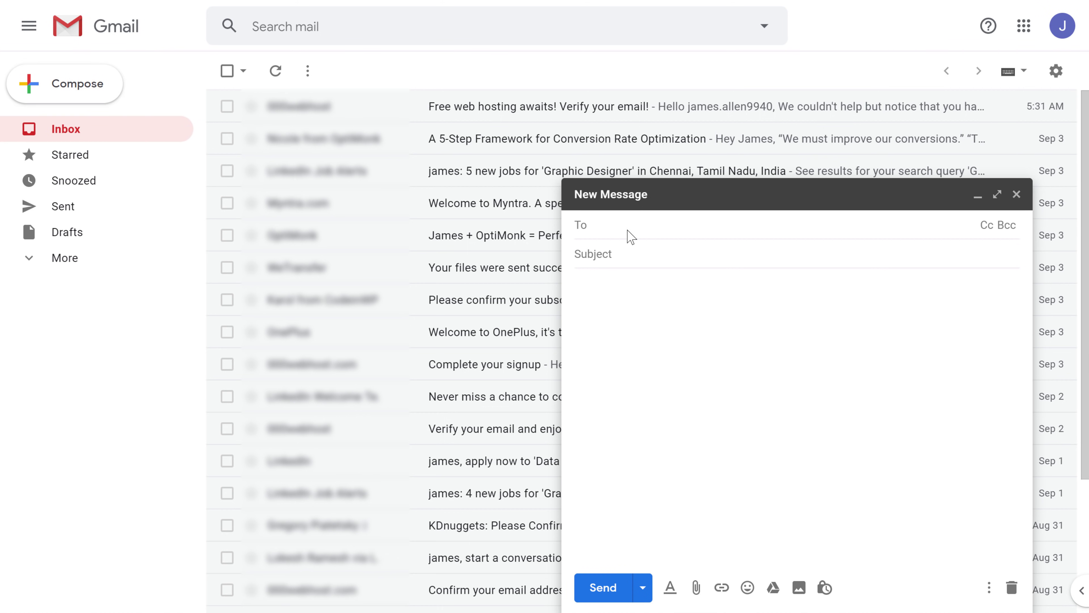
key("Tab")
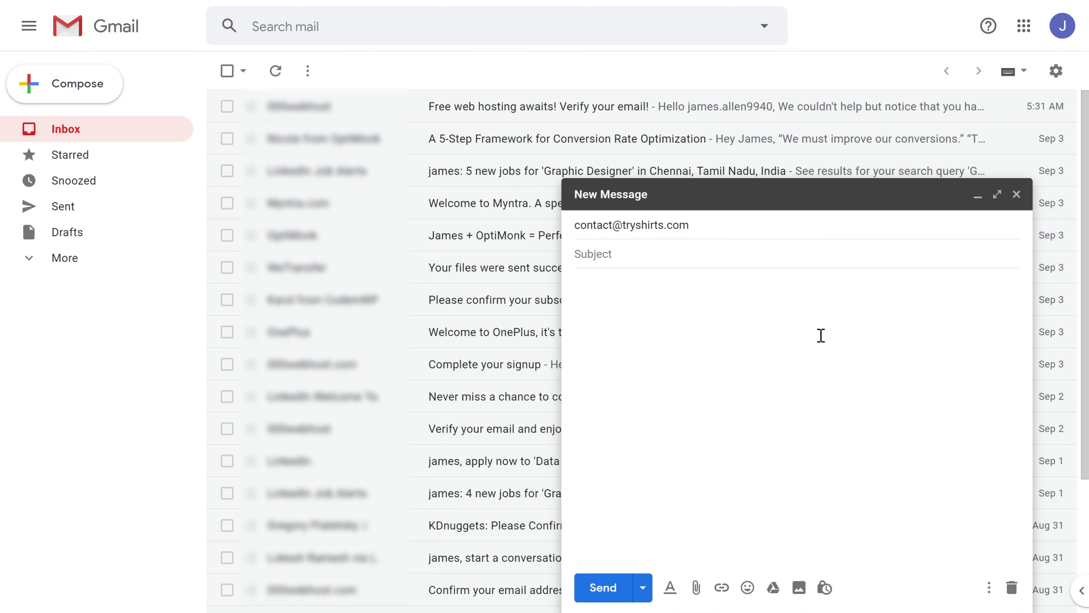
type("Test Receiving - checking if we're able to receive emails")
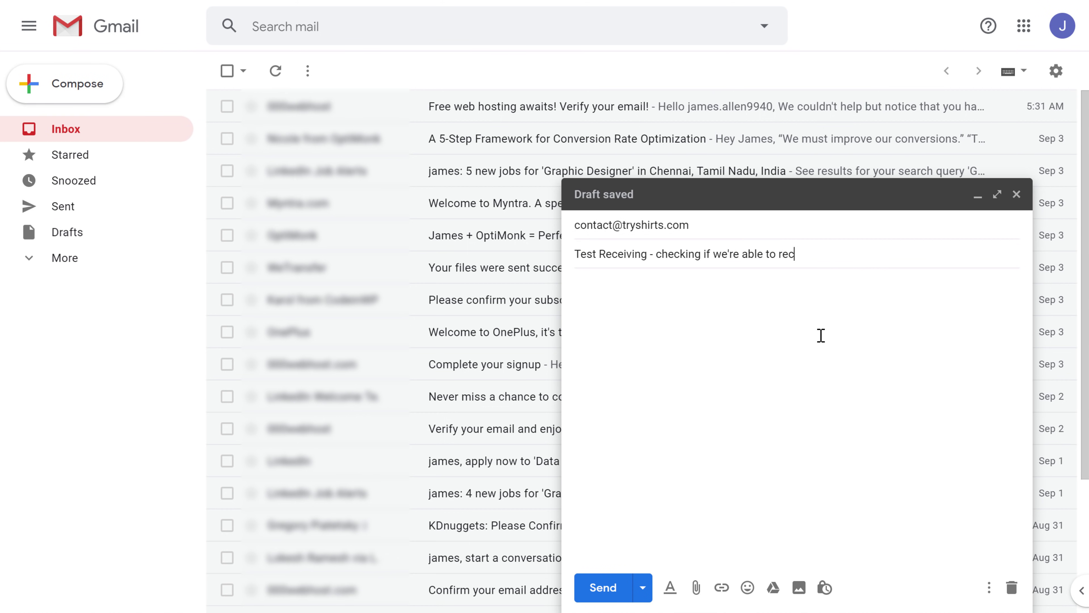
key("Tab")
type("Sending")
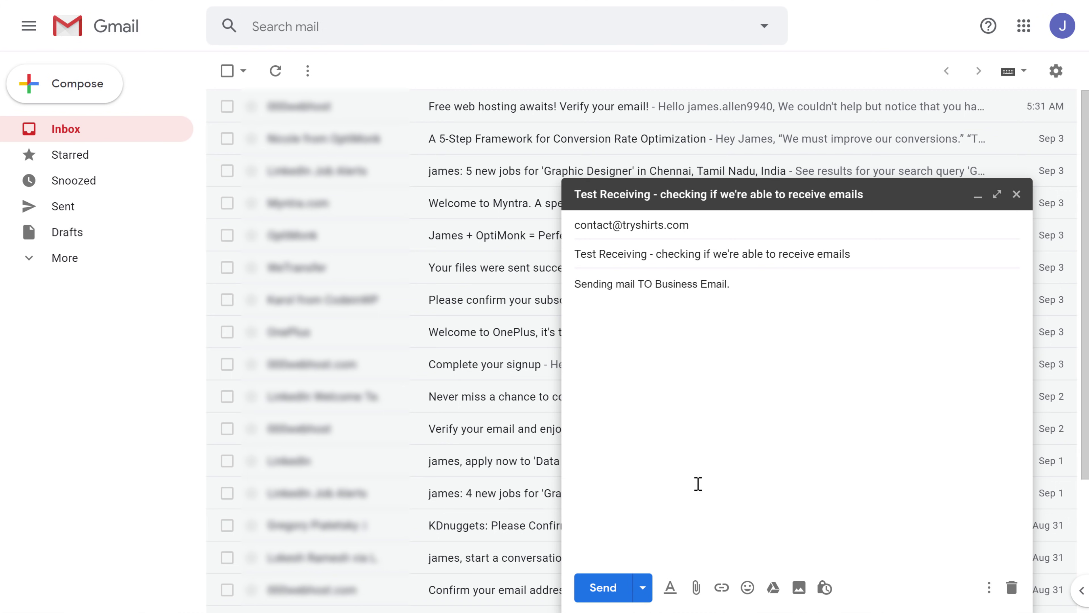
type(" mail TO Business Email.")
left_click(603, 588)
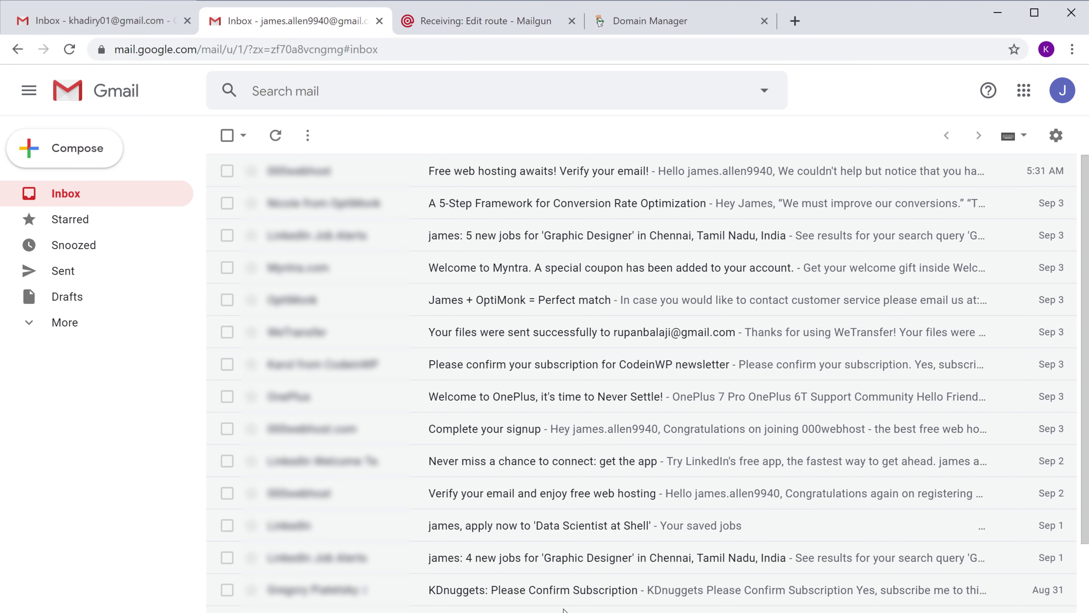
In the first inbox, open the arrived Test Receiving email and show its recipient details.
left_click(99, 22)
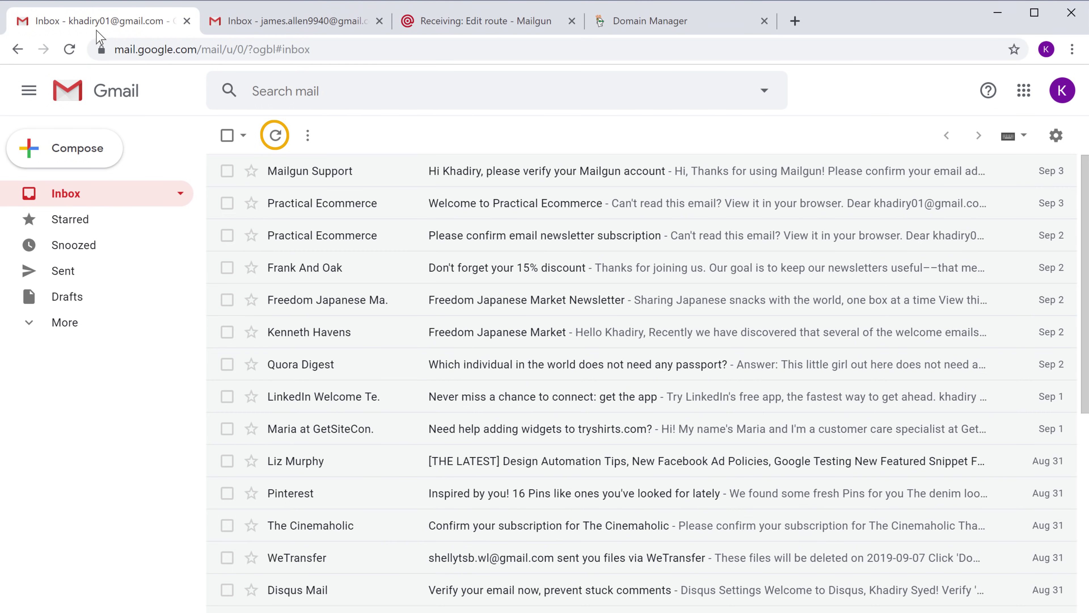
left_click(275, 137)
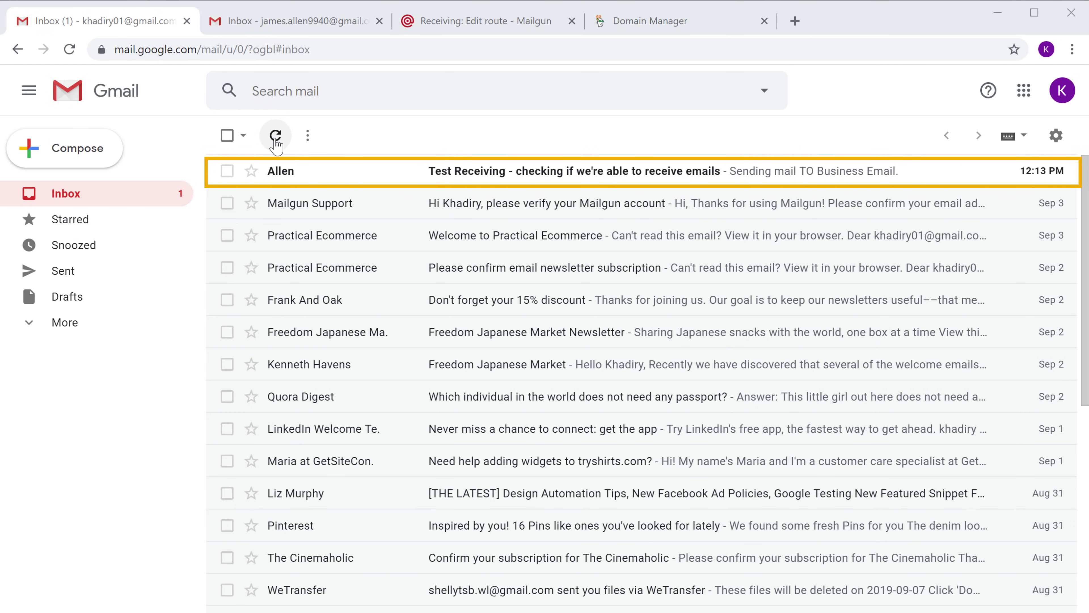
left_click(286, 184)
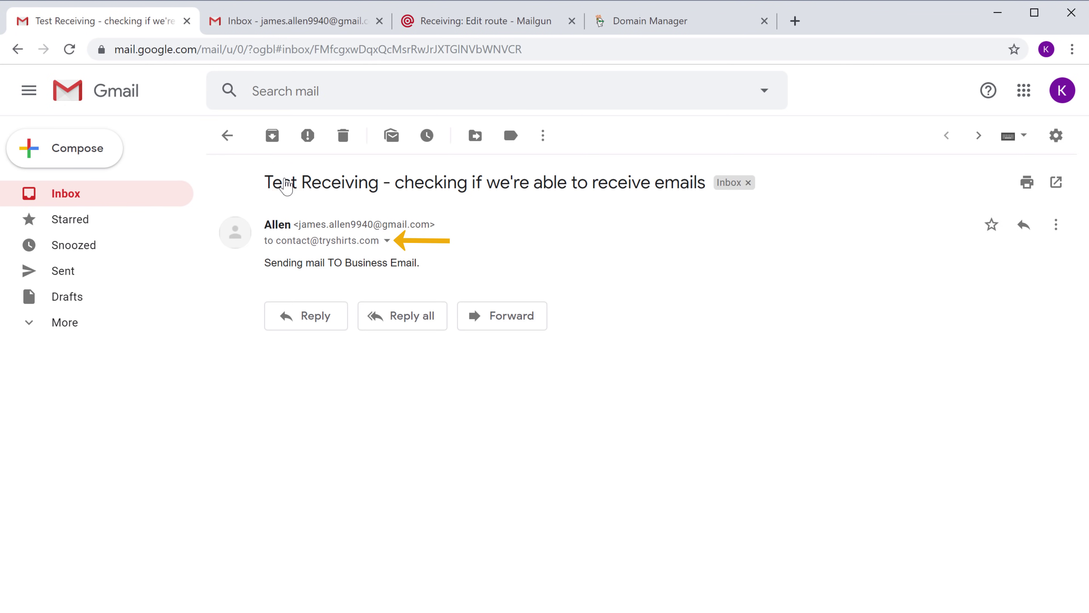
left_click(387, 240)
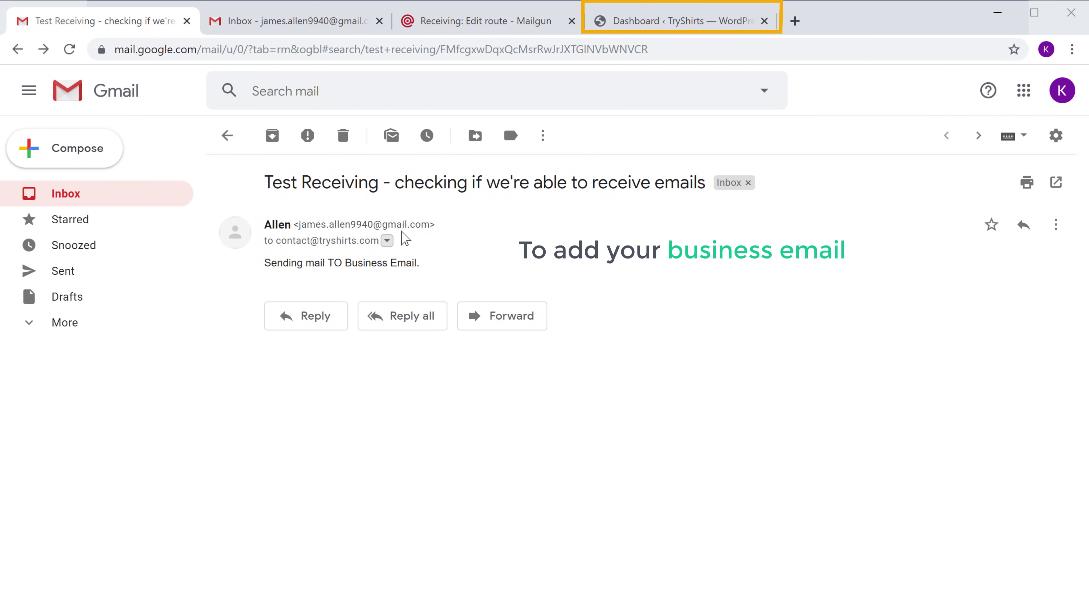
Go to Settings > General in the TryShirts WordPress admin.
left_click(644, 29)
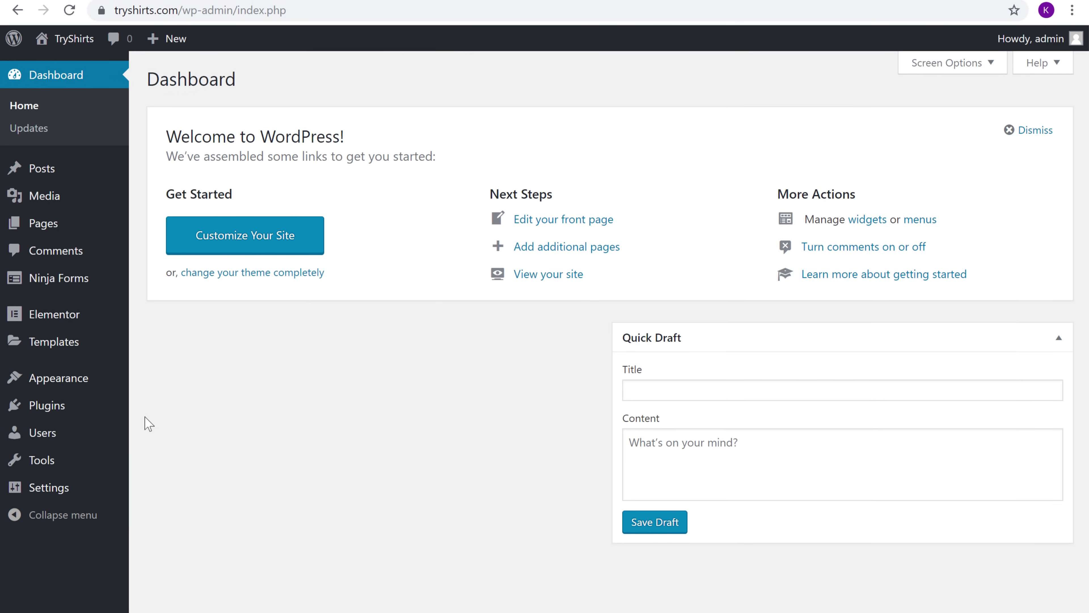
mouse_move(50, 536)
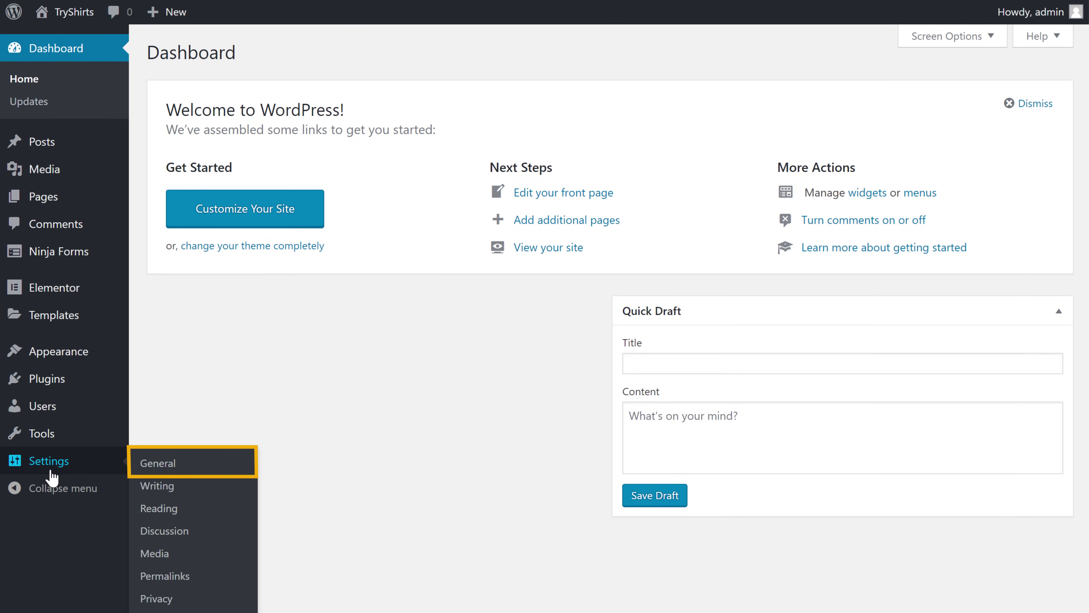
left_click(155, 470)
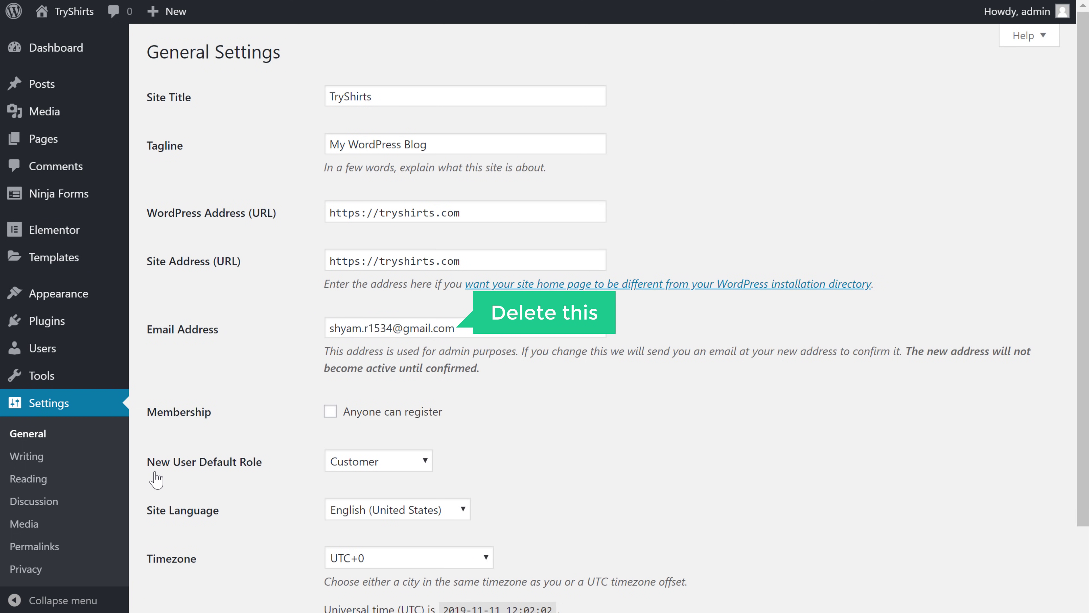
Change the admin Email Address to the tryshirts.com contact address and save the changes.
triple_click(476, 328)
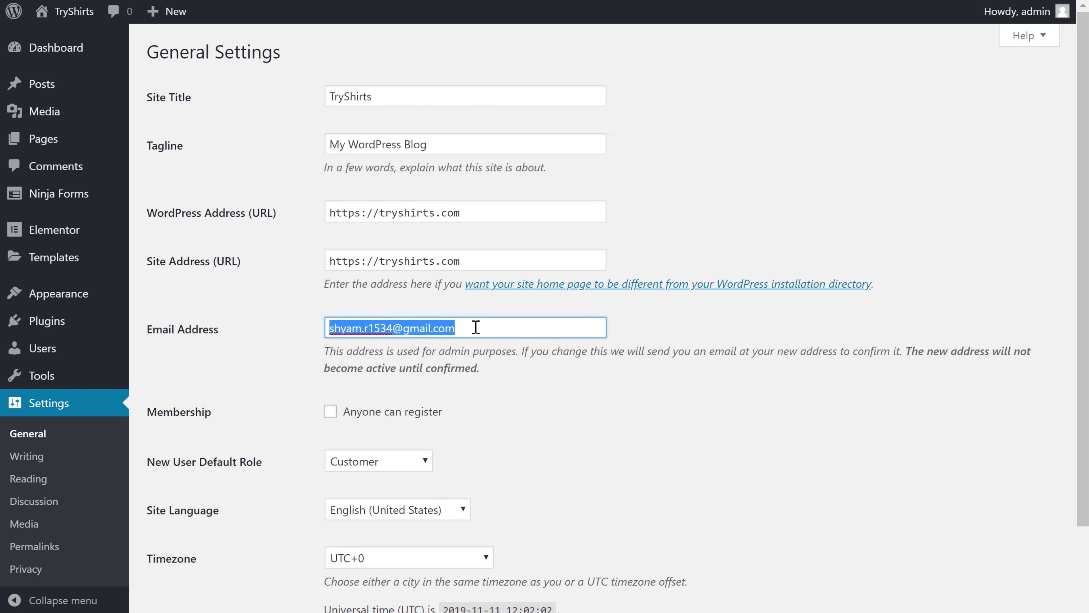
key("BackSpace")
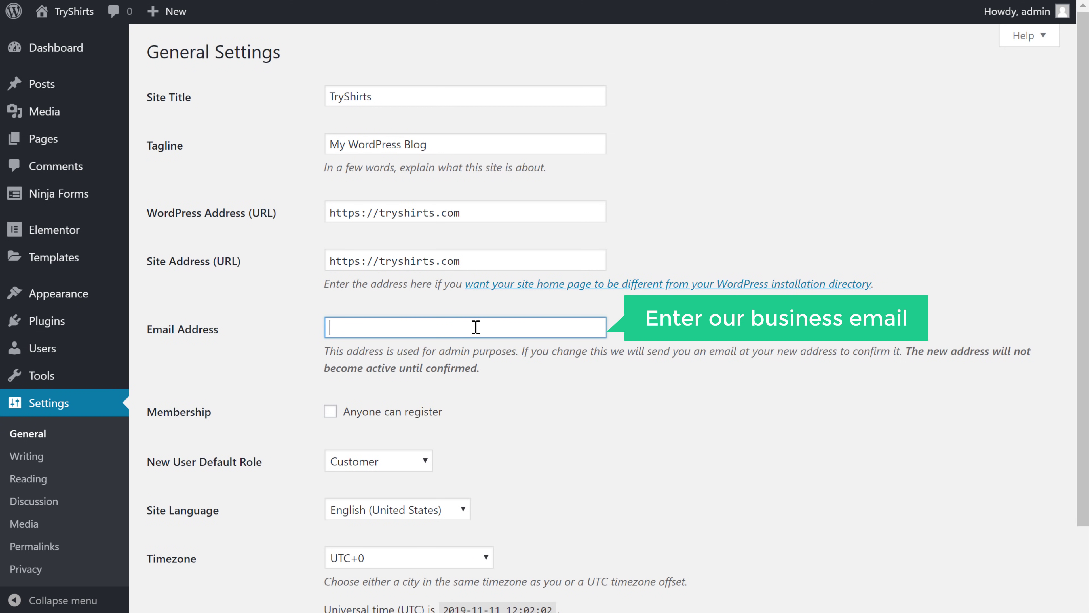
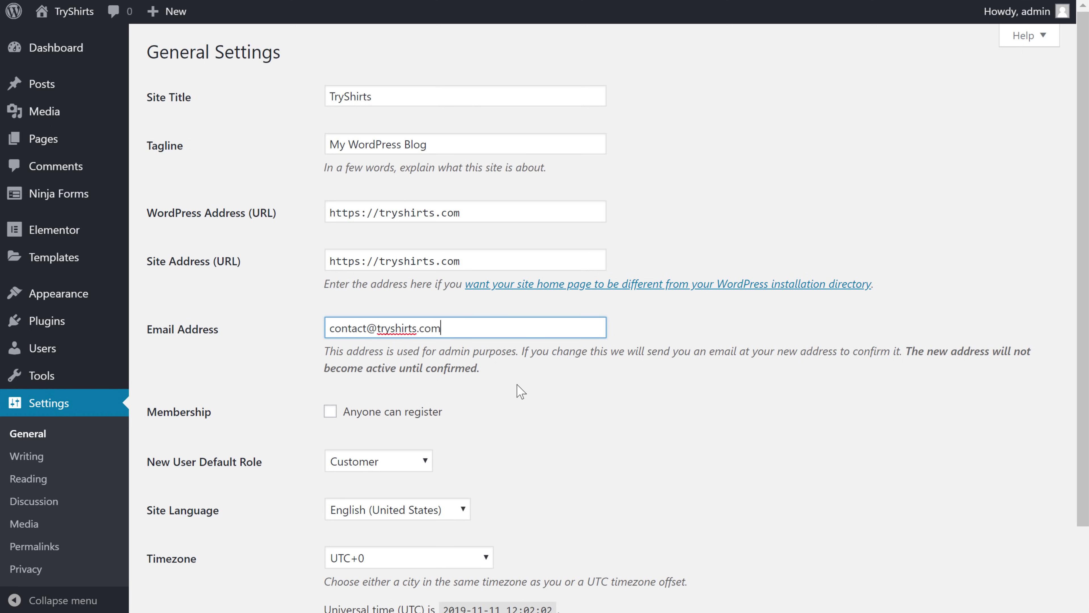
scroll(521, 391, "down", 8)
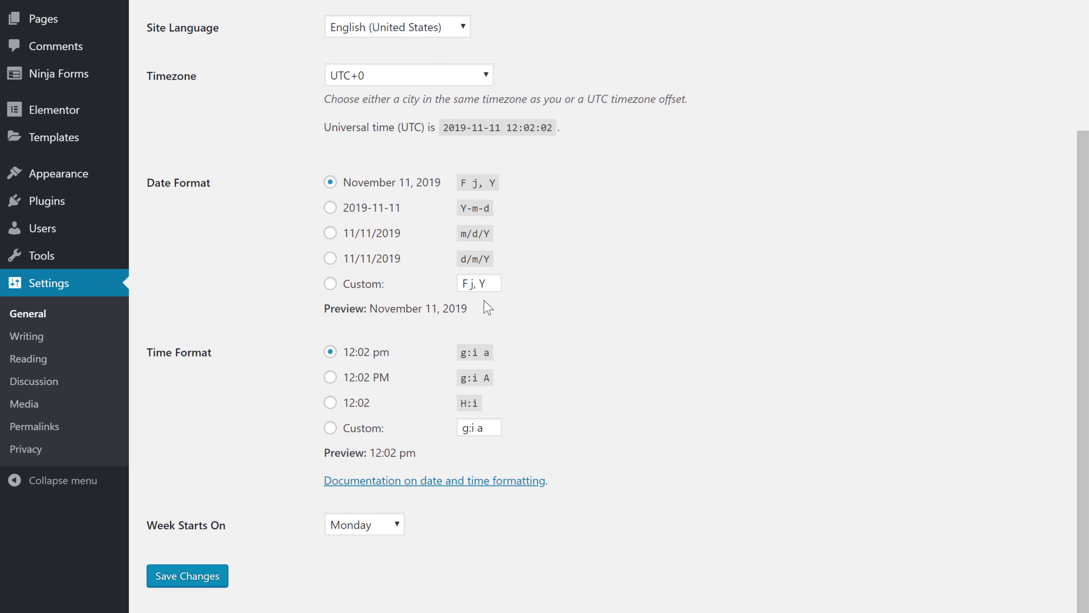
left_click(188, 576)
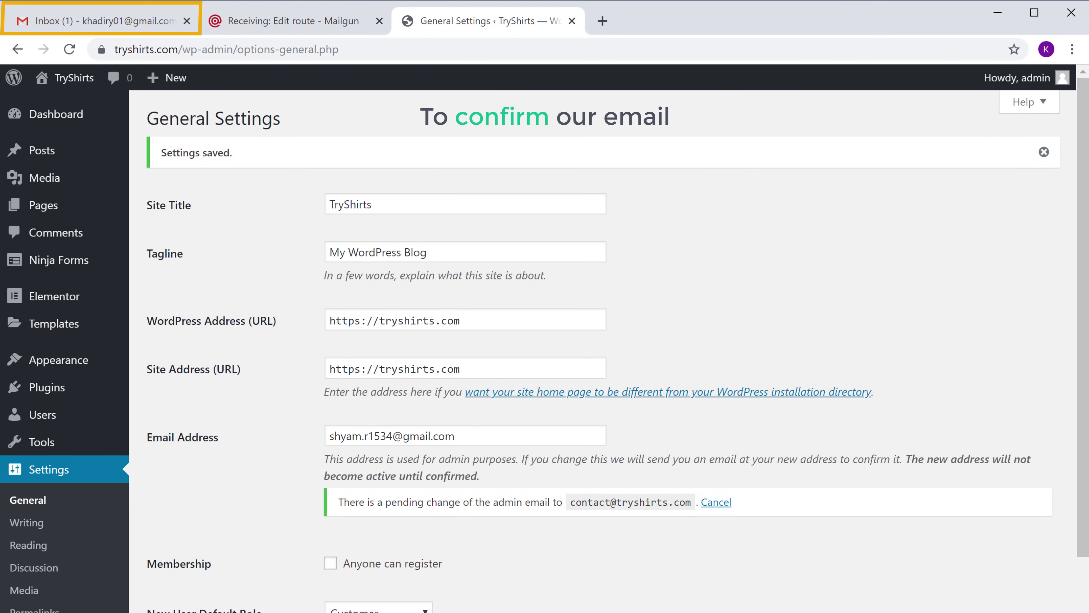
Confirm the admin email change using the link in the '[TryShirts] New Admin Email Address' message.
left_click(101, 29)
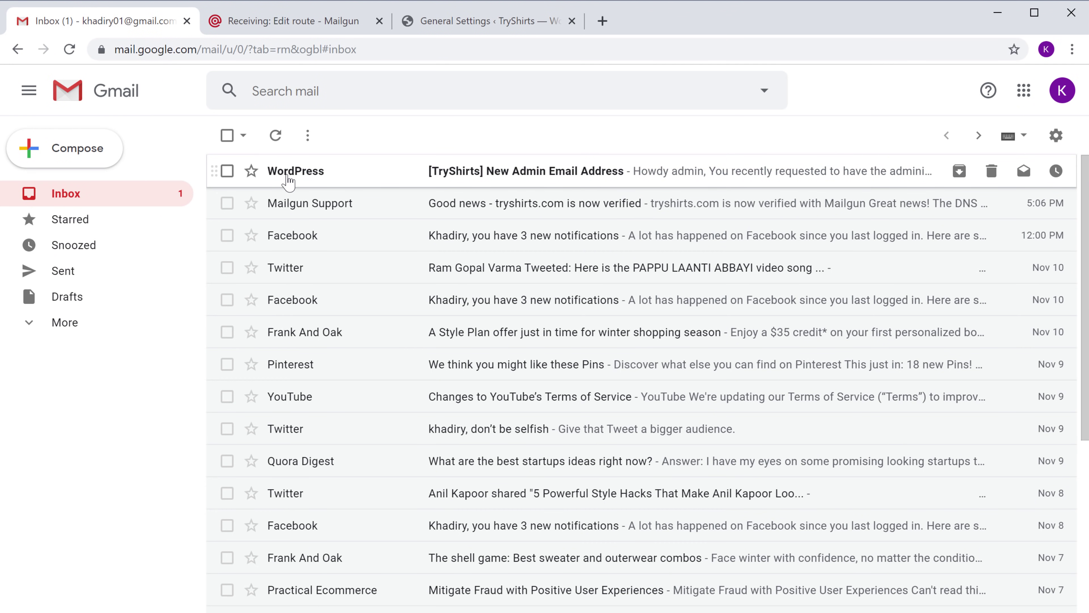
left_click(286, 171)
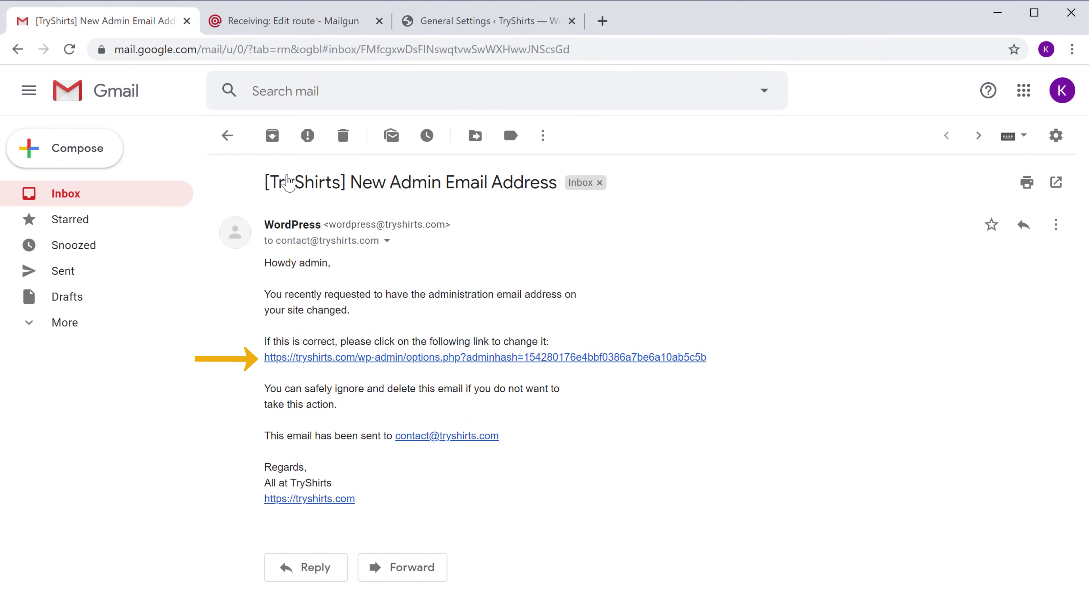
left_click(322, 358)
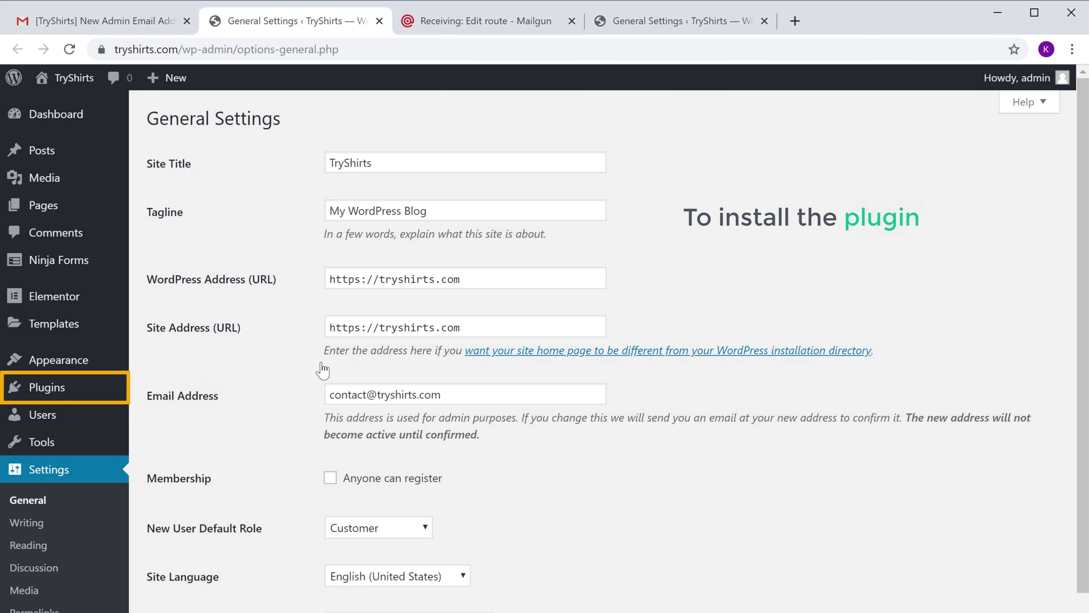
Search Plugins > Add New for 'WP Mail SMTP'.
mouse_move(49, 401)
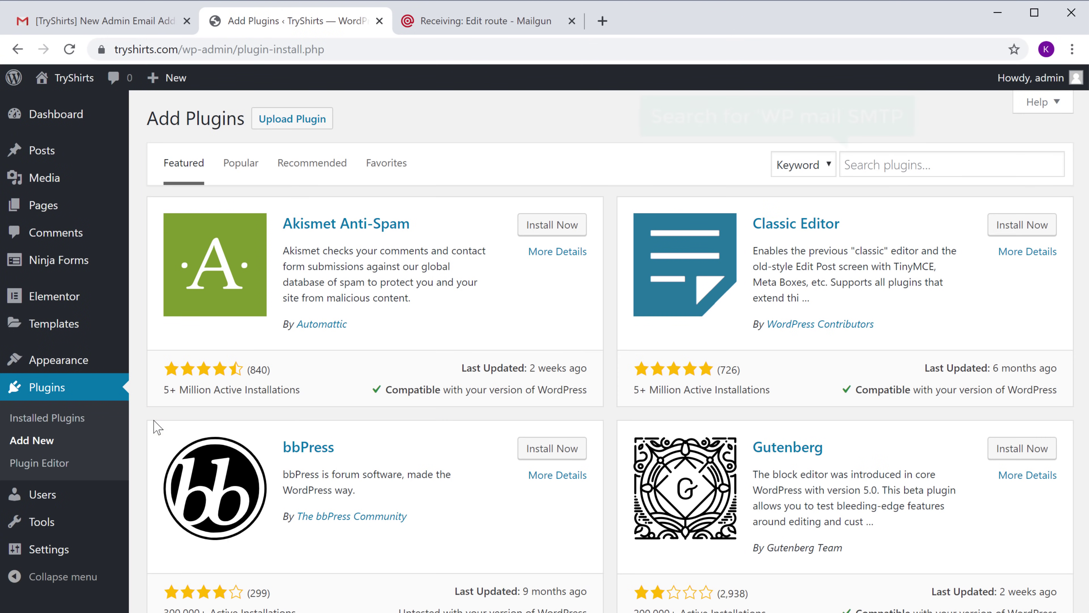
left_click(950, 166)
type("WP Mail SMTP")
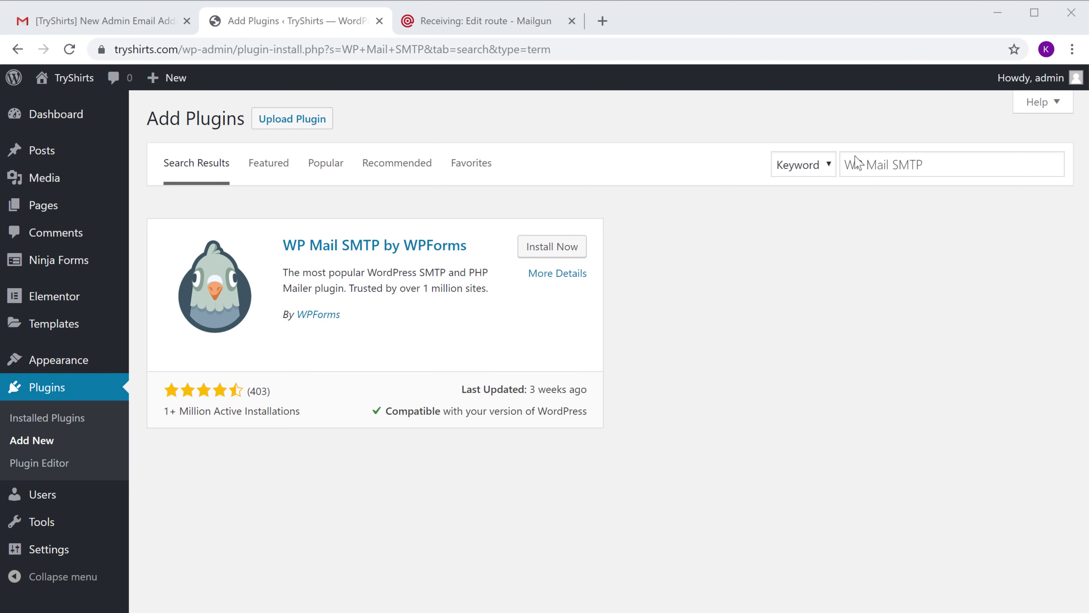
Install and activate the WP Mail SMTP by WPForms plugin, making it the fourth active plugin.
left_click(544, 252)
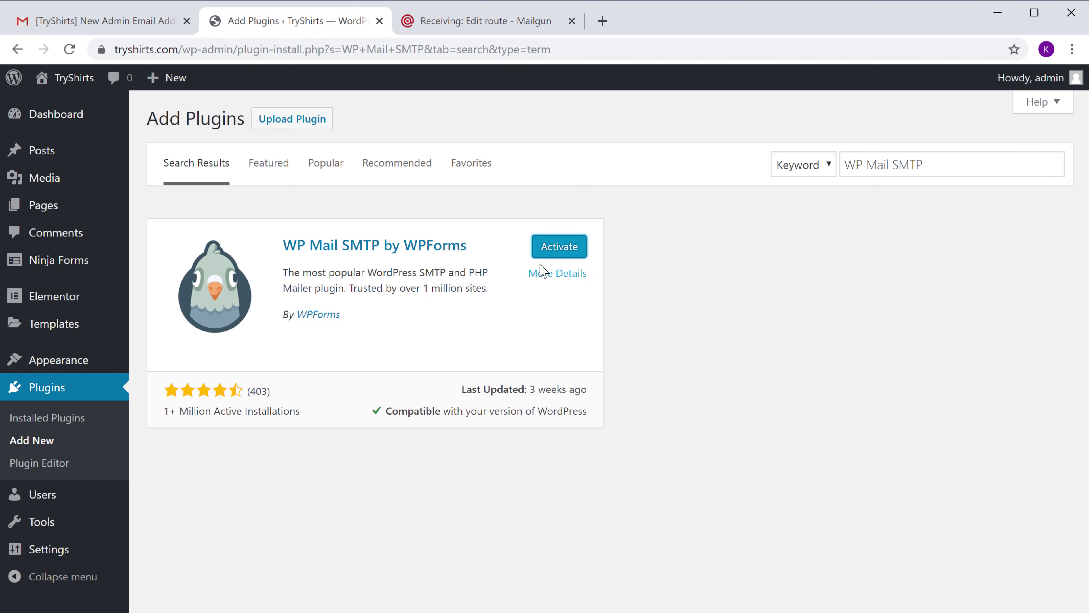
left_click(560, 254)
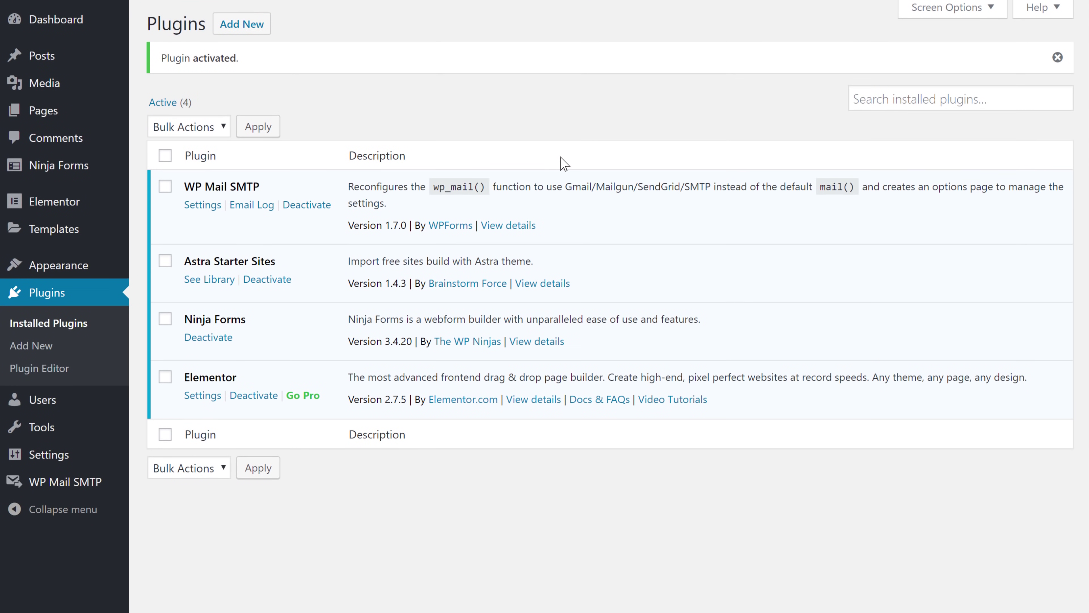
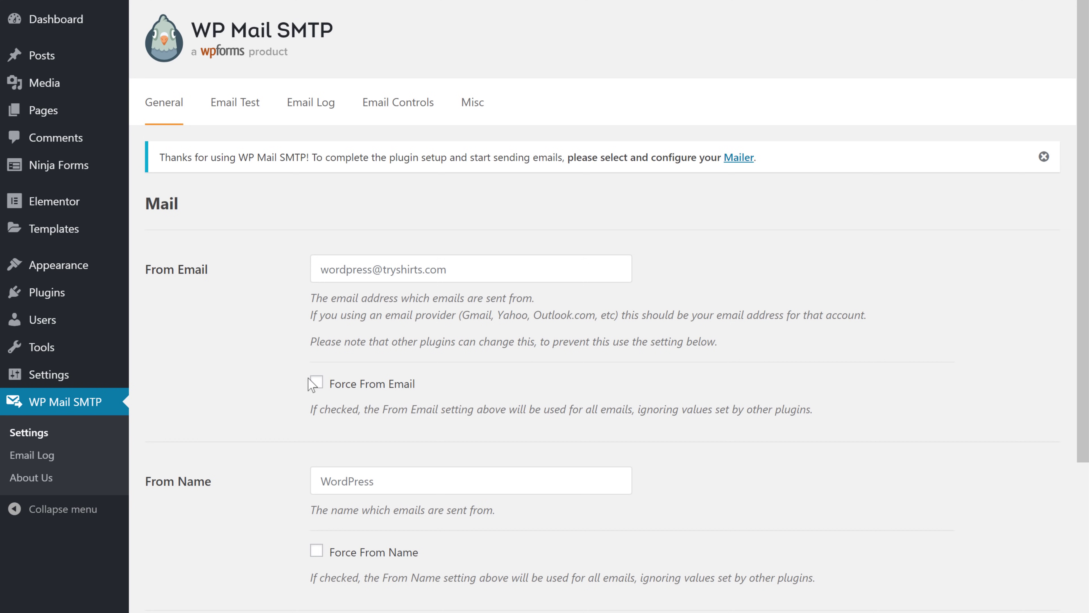
left_click(453, 271)
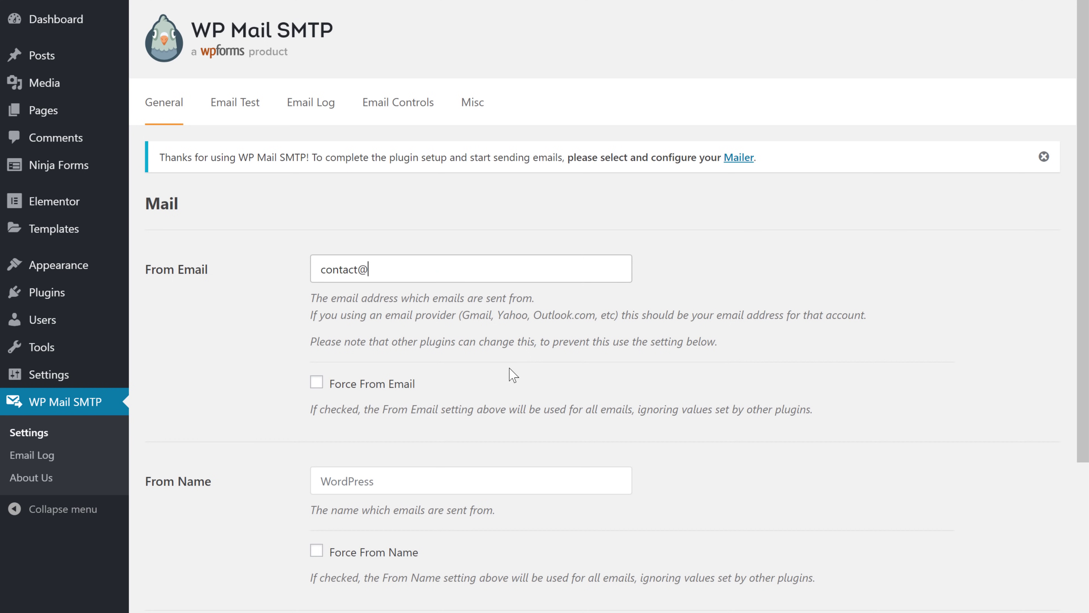
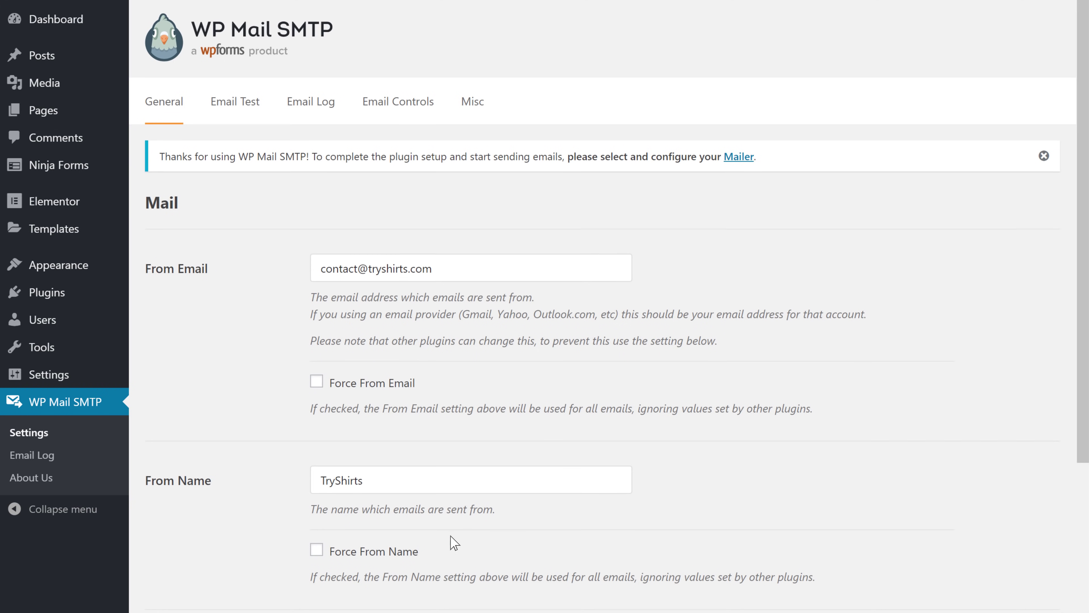
scroll(446, 571, "down", 6)
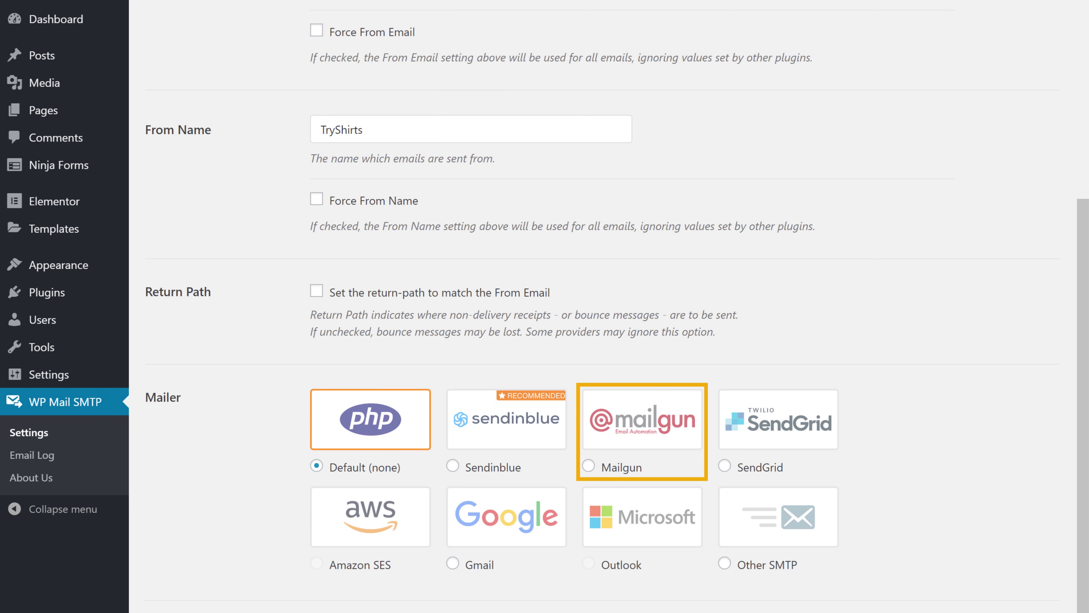
left_click(591, 464)
scroll(591, 467, "down", 5)
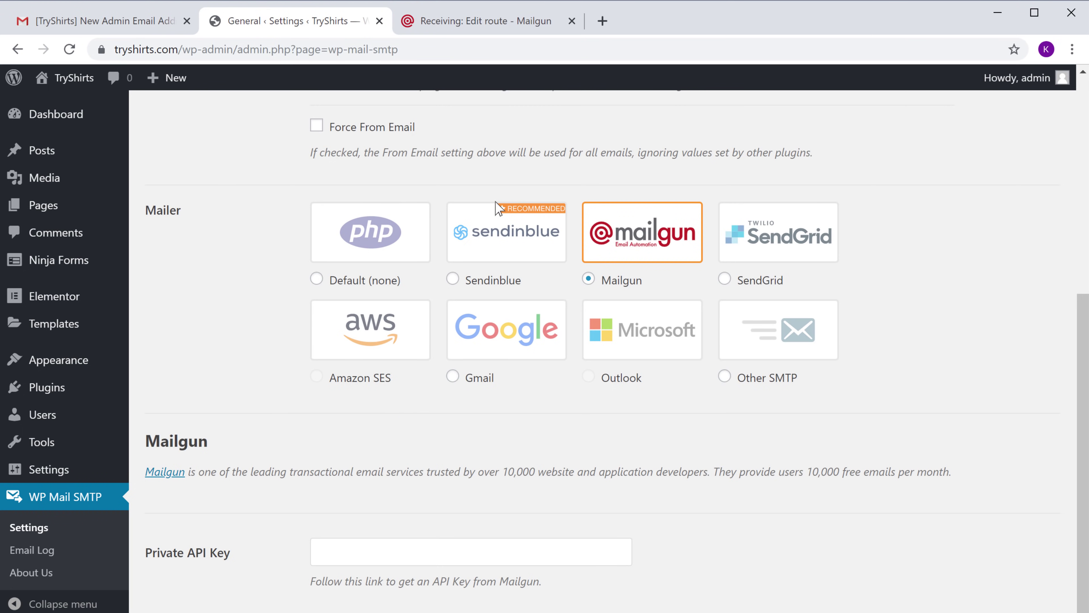
Copy the private API key from Mailgun's API keys page and return to WordPress.
left_click(449, 27)
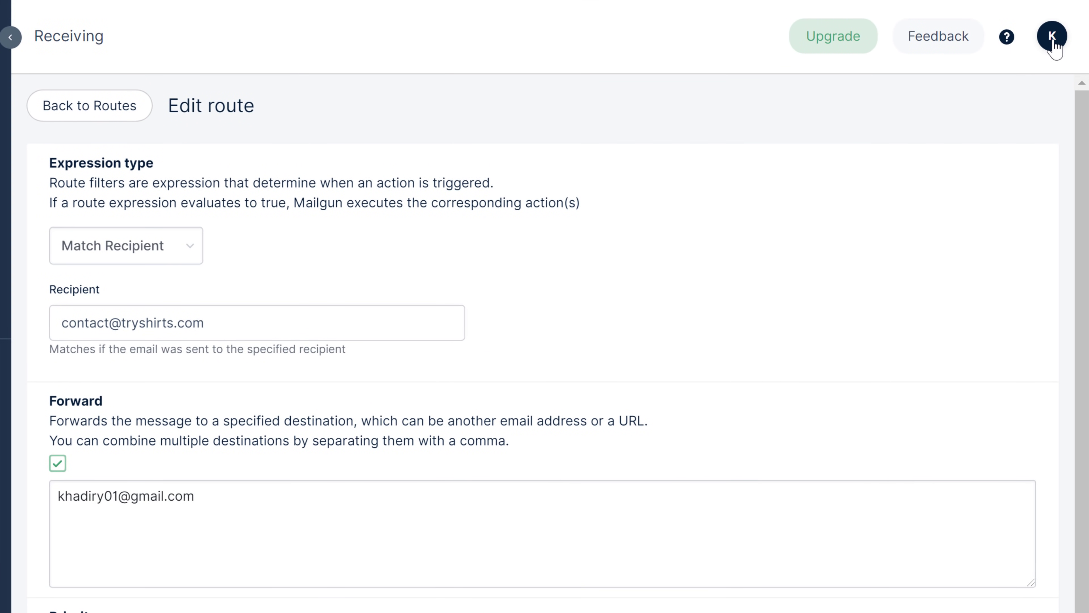
left_click(1052, 41)
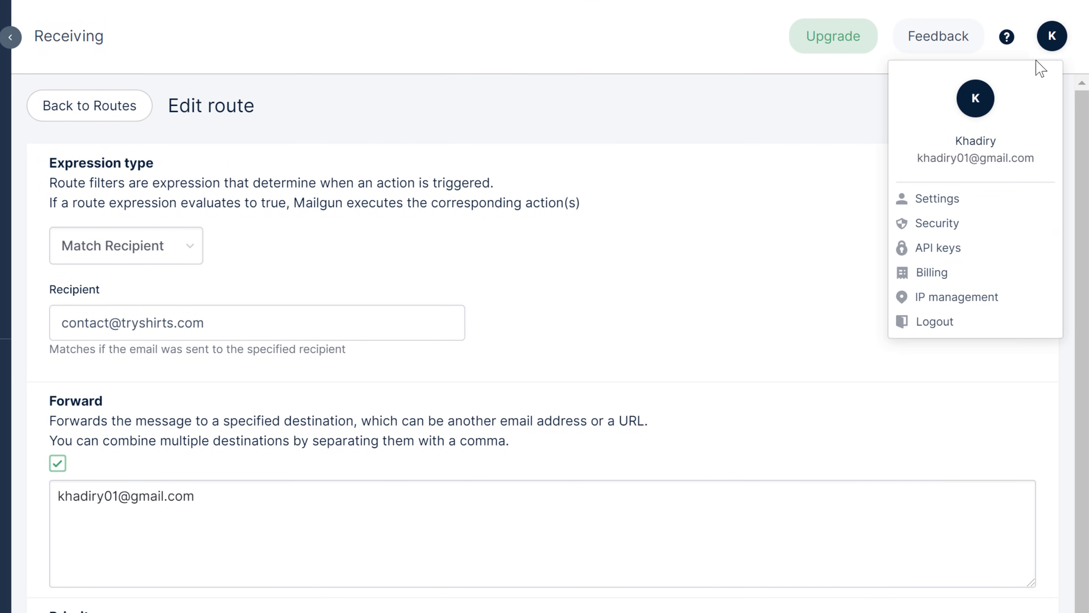
left_click(928, 250)
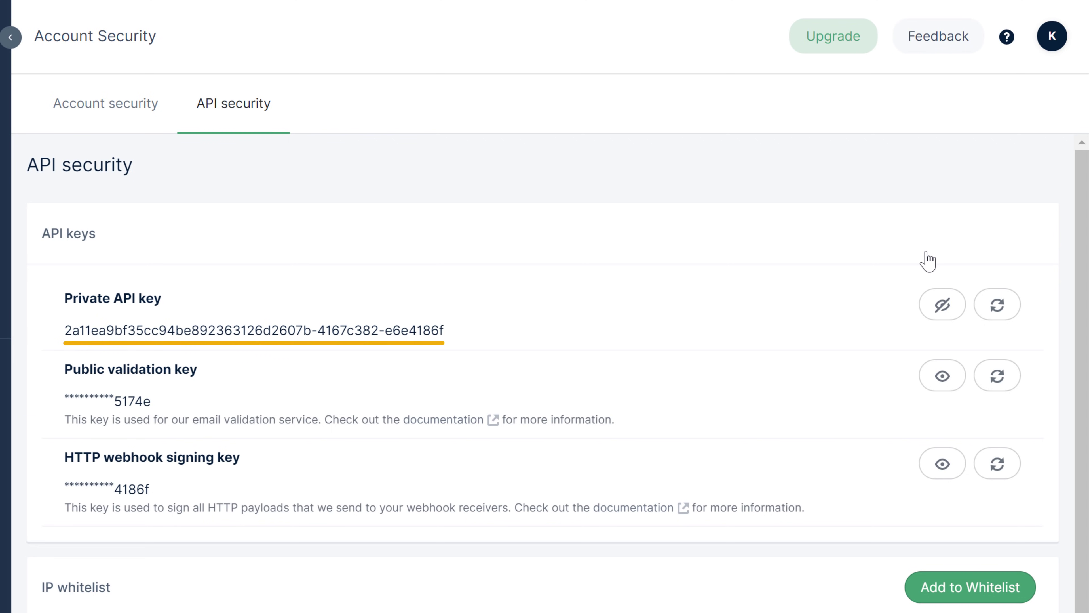
triple_click(445, 331)
right_click(445, 330)
left_click(479, 356)
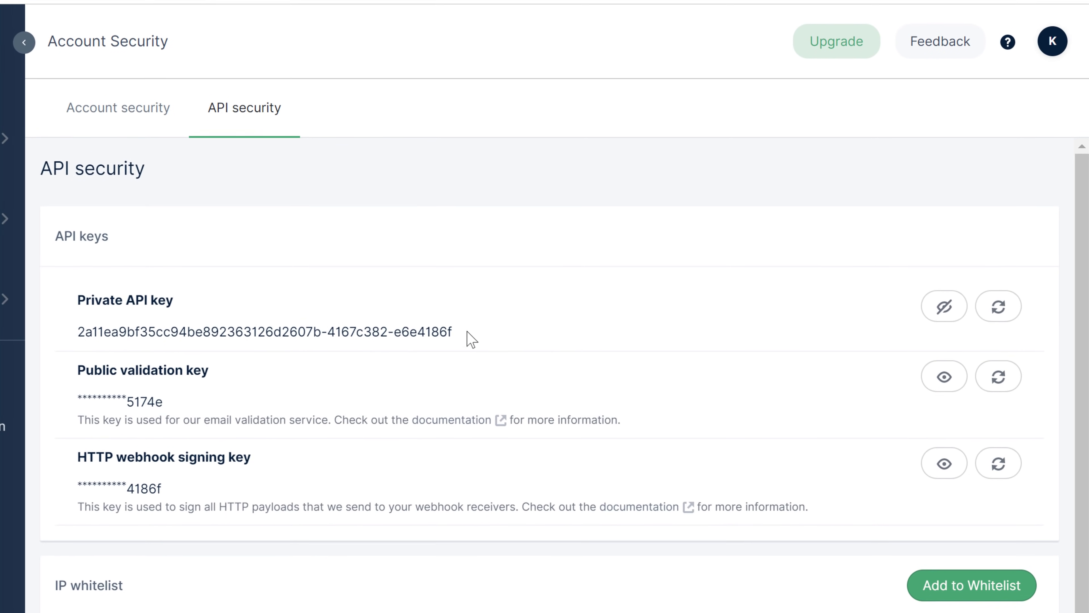
left_click(284, 21)
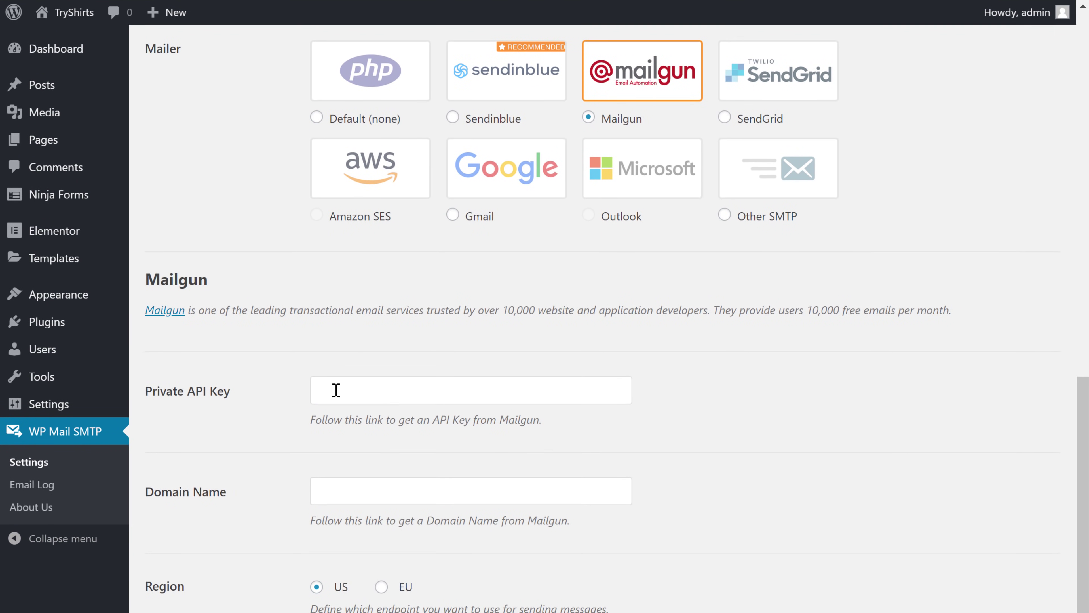
Paste the Mailgun private API key, enter tryshirts.com as the domain, and save the settings.
right_click(335, 418)
left_click(372, 572)
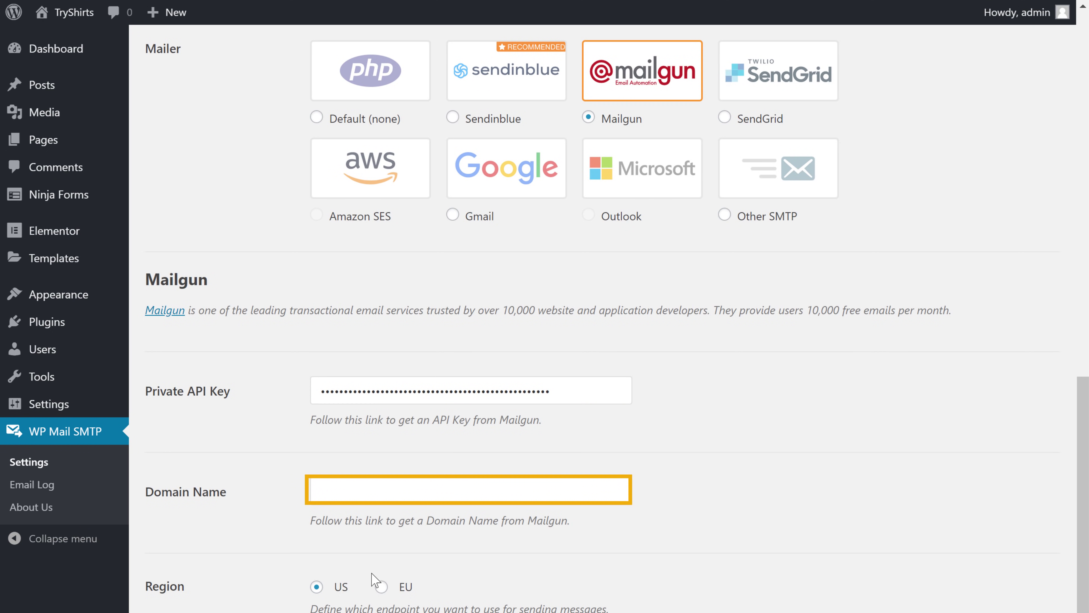
left_click(393, 492)
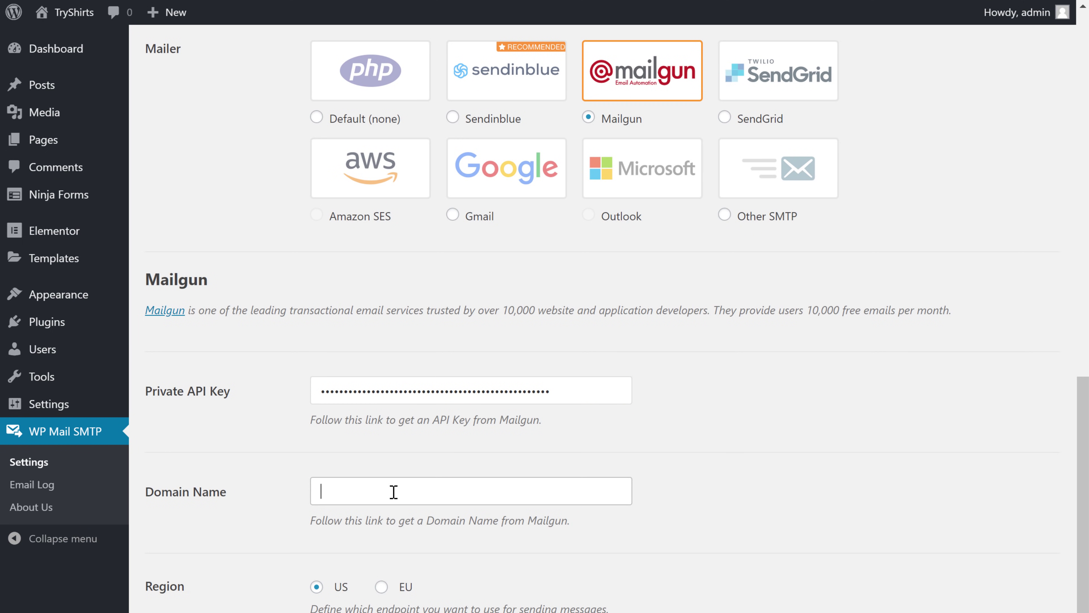
type("tryshirts.com")
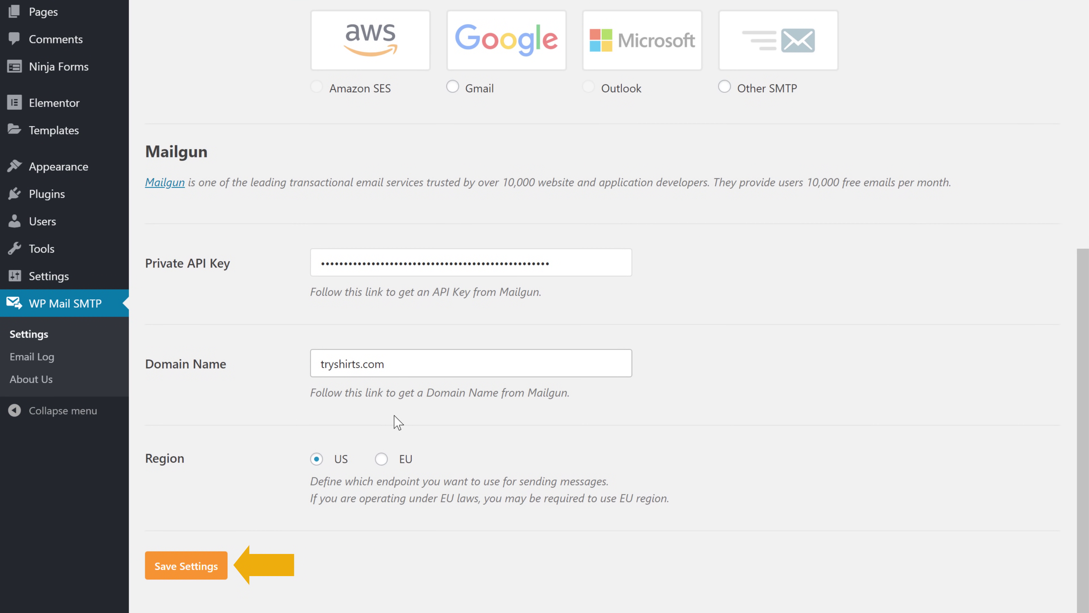
left_click(189, 575)
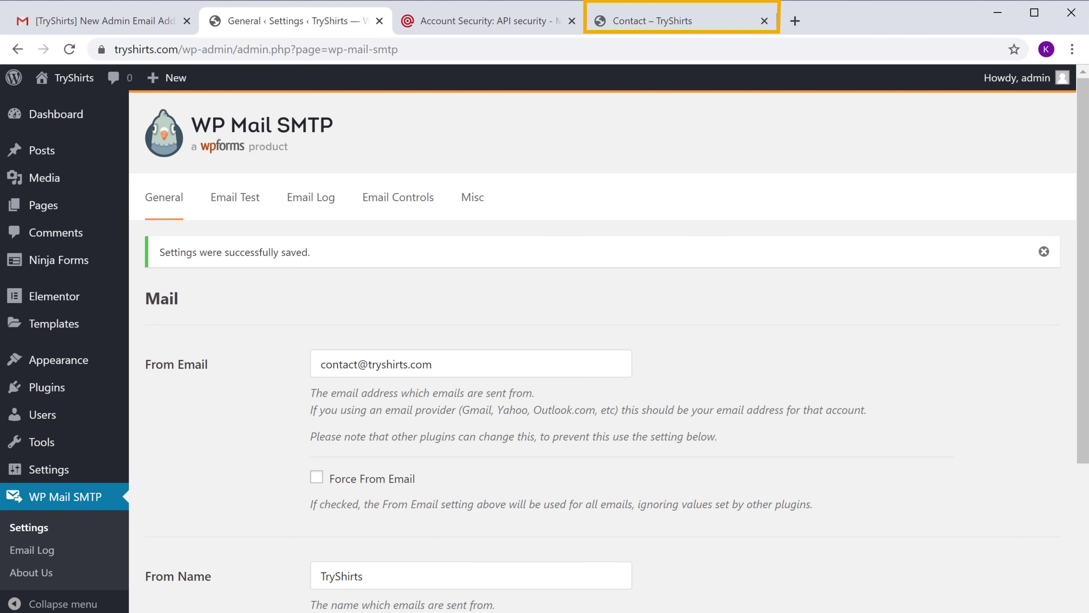
Fill in and submit the Contact Me form on the TryShirts Contact page as a test visitor.
left_click(627, 23)
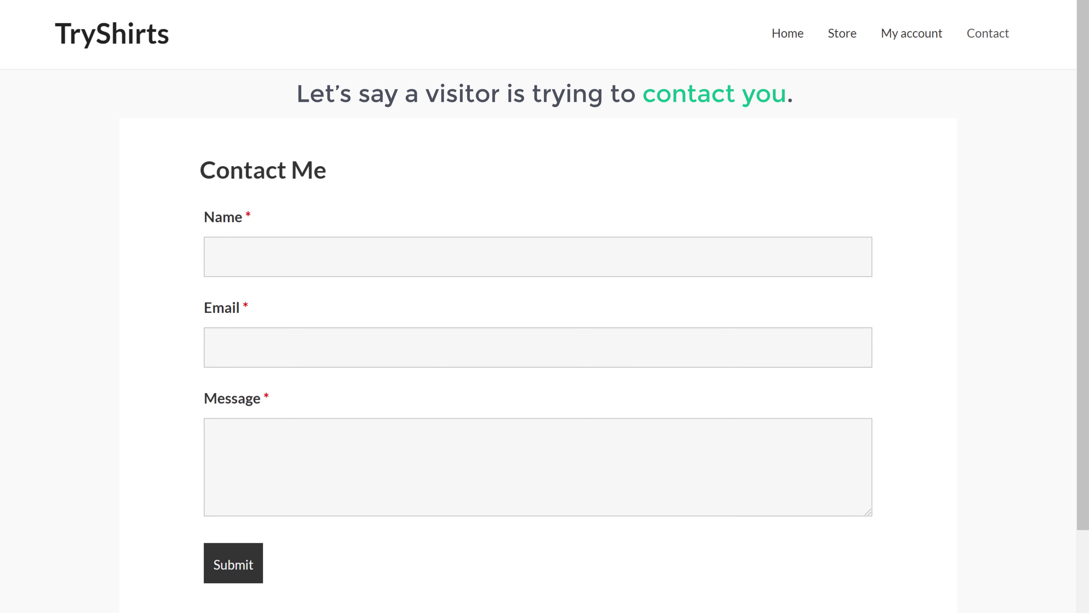
left_click(286, 256)
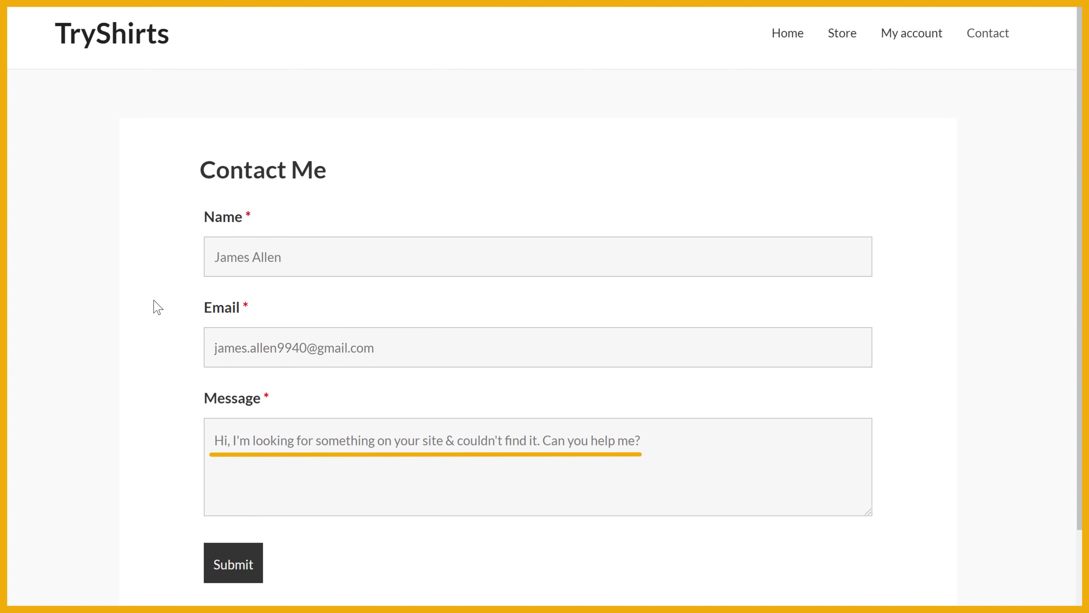
left_click(228, 574)
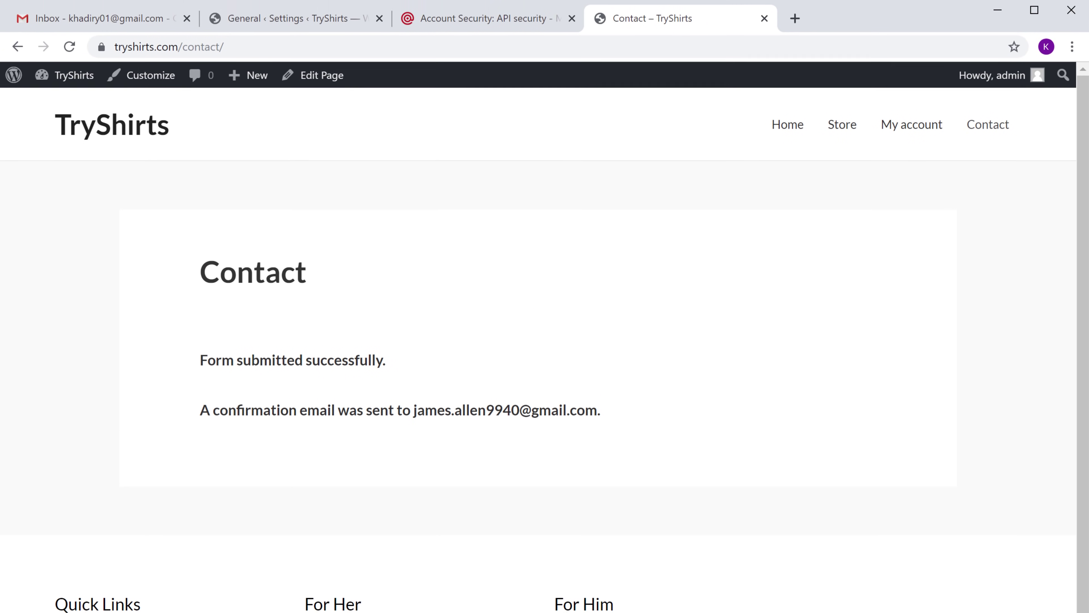
Refresh the Gmail inbox, open the 'New message from…' email, and reply to the visitor.
left_click(80, 29)
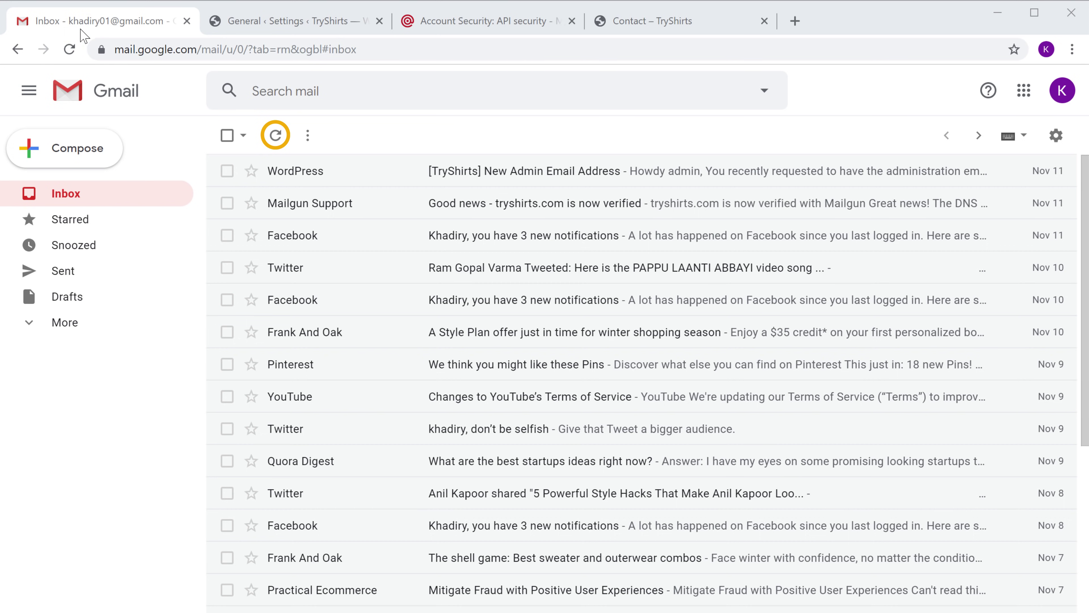
left_click(276, 138)
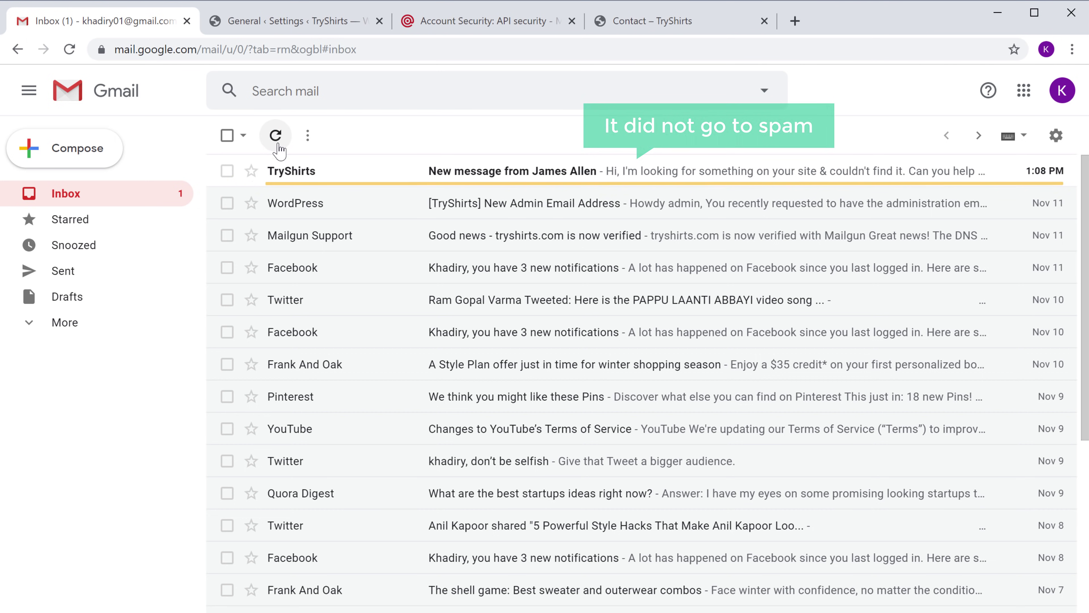
left_click(291, 177)
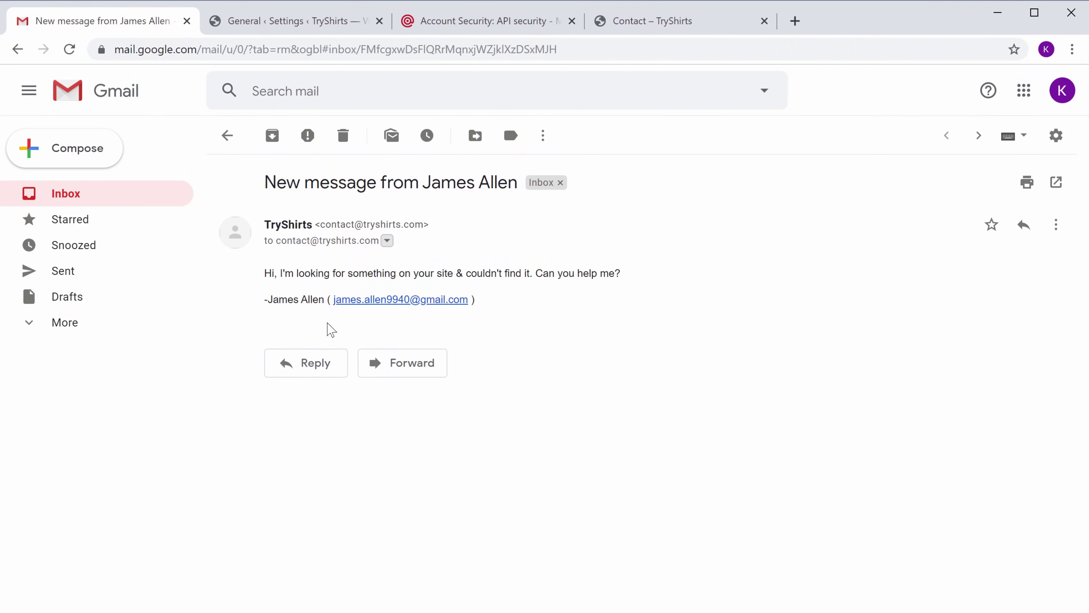
left_click(313, 371)
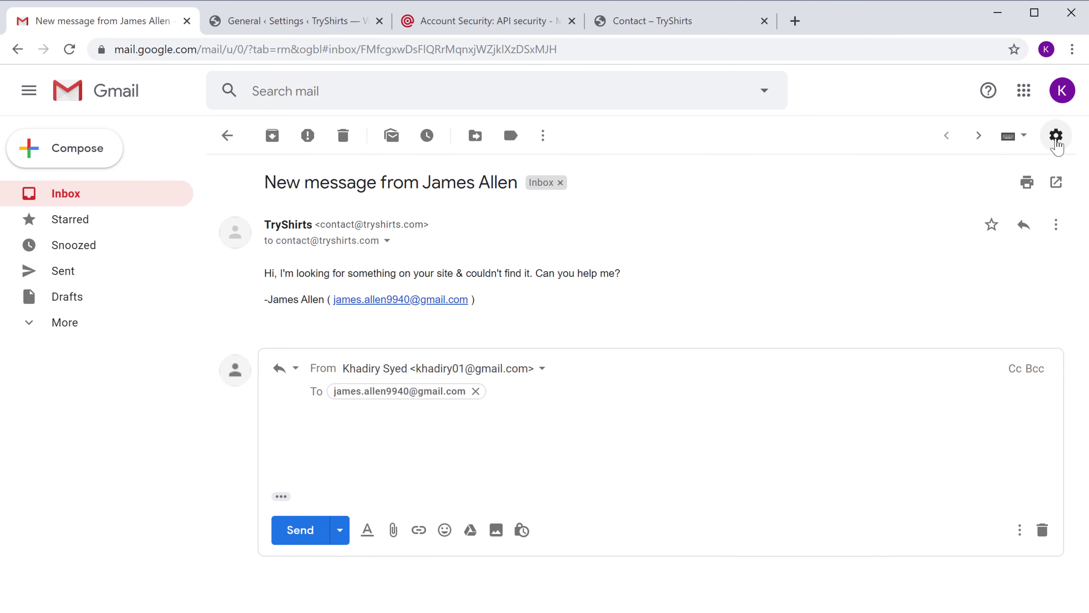
In Gmail Settings under Accounts and Import, start 'Add another email address' for Send mail as.
left_click(1056, 136)
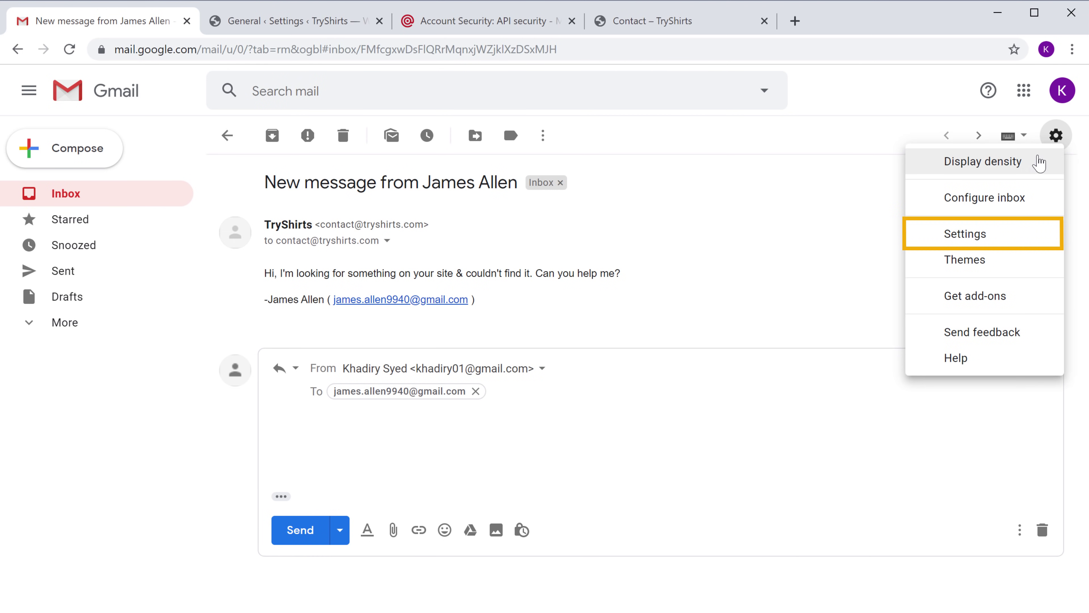
left_click(964, 235)
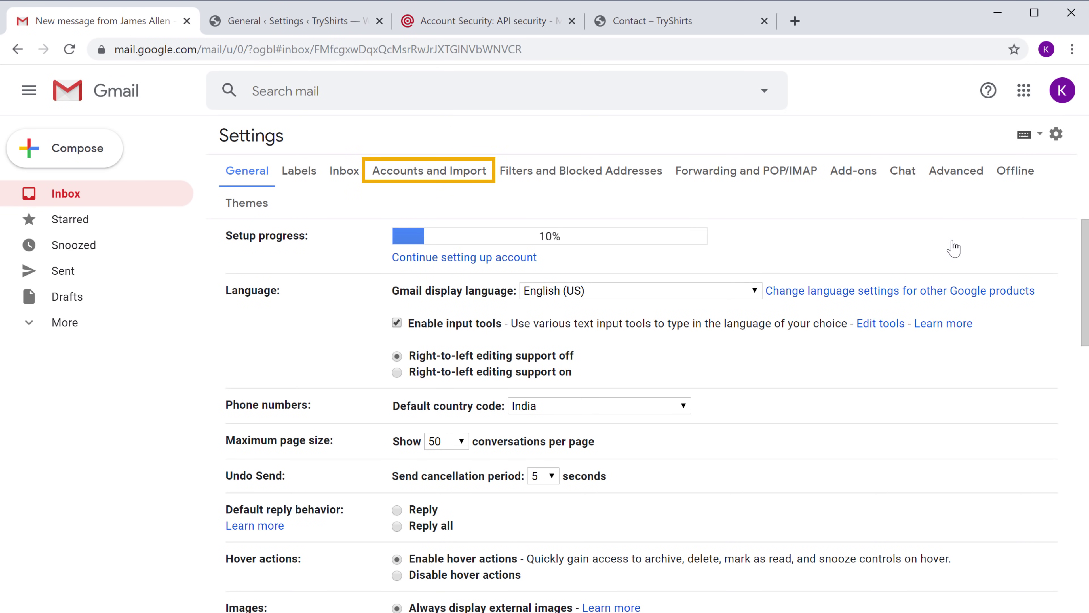
left_click(398, 182)
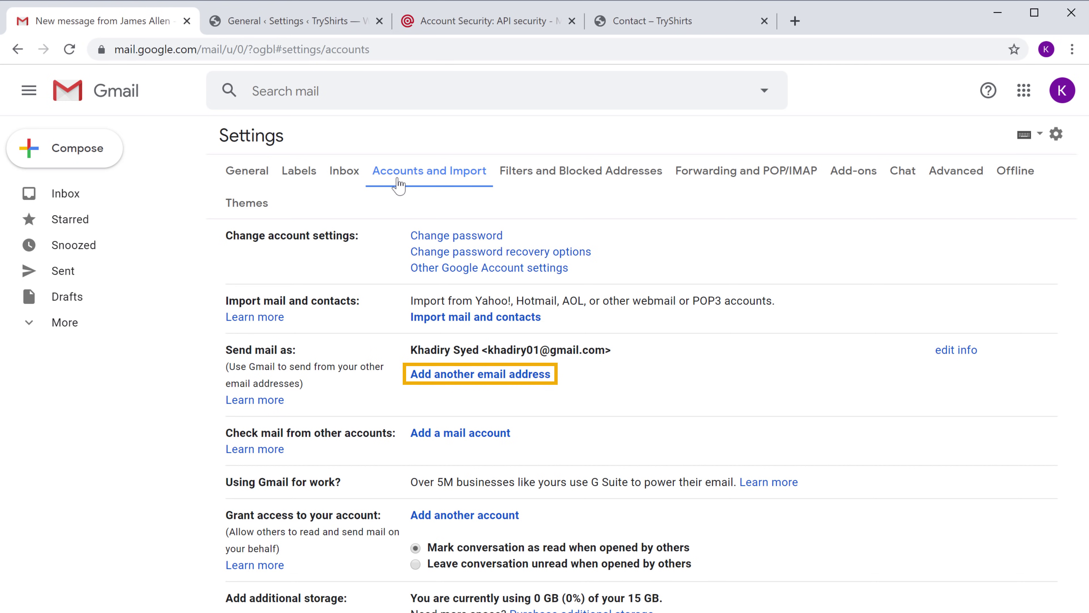
left_click(456, 381)
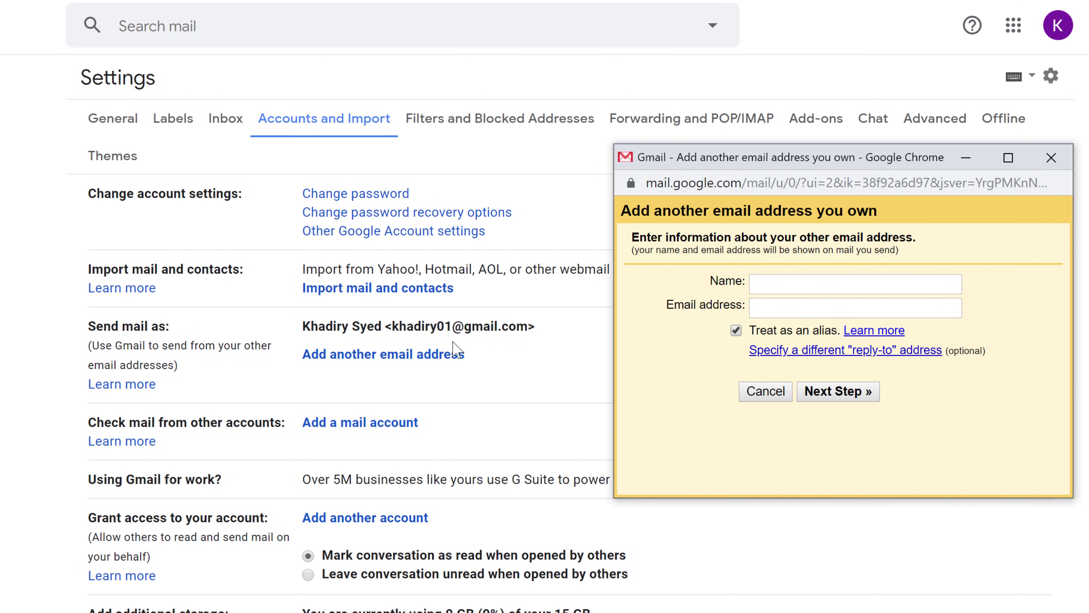
left_click(772, 283)
type("TryShirts")
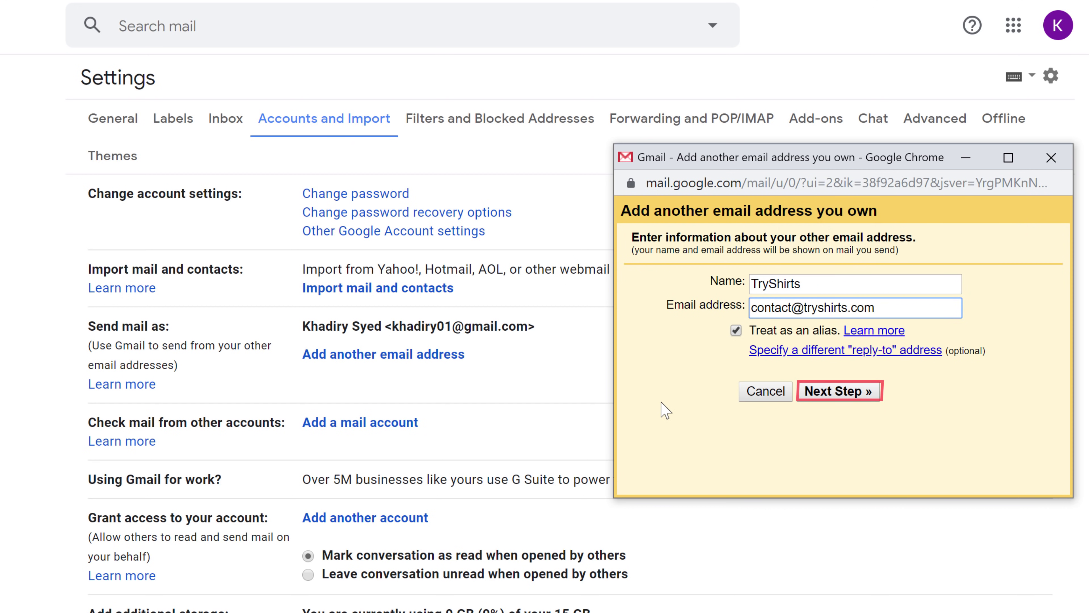
left_click(824, 392)
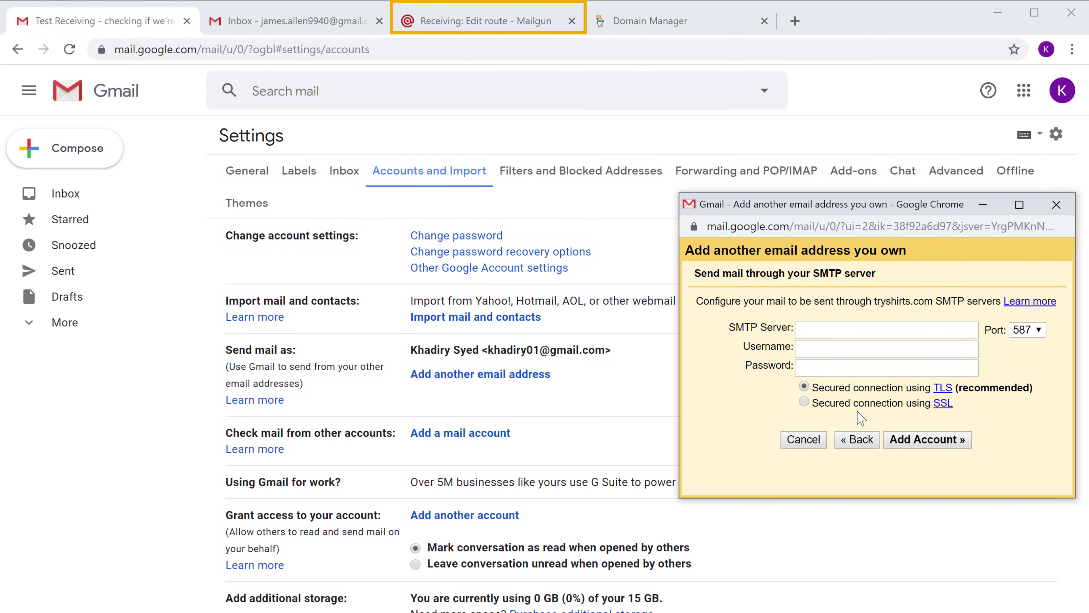
Copy smtp.mailgun.org from the tryshirts.com SMTP credentials into Gmail's SMTP Server field.
left_click(444, 22)
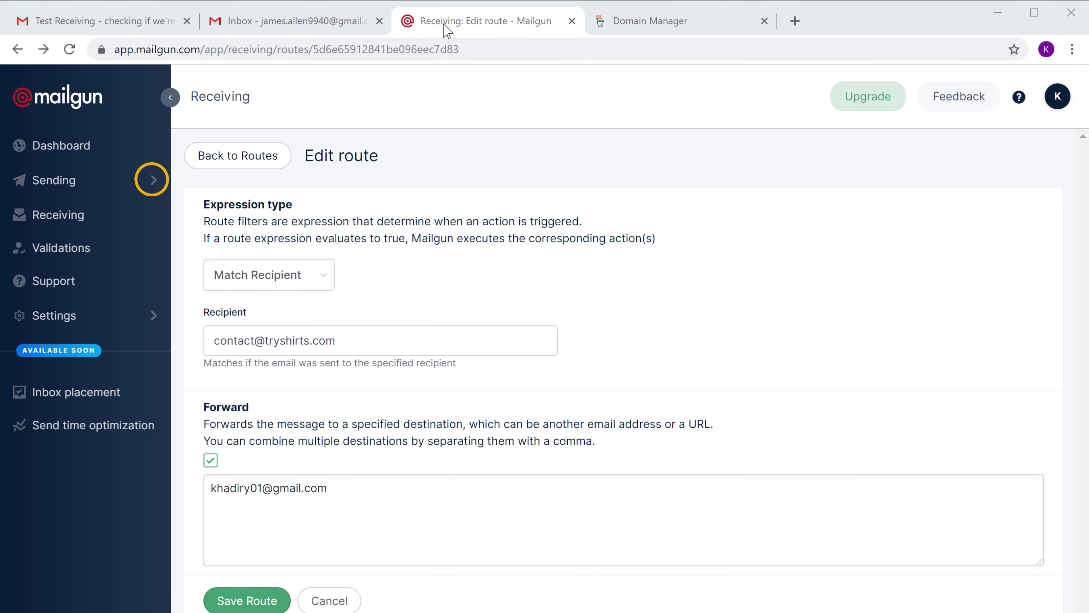
left_click(153, 181)
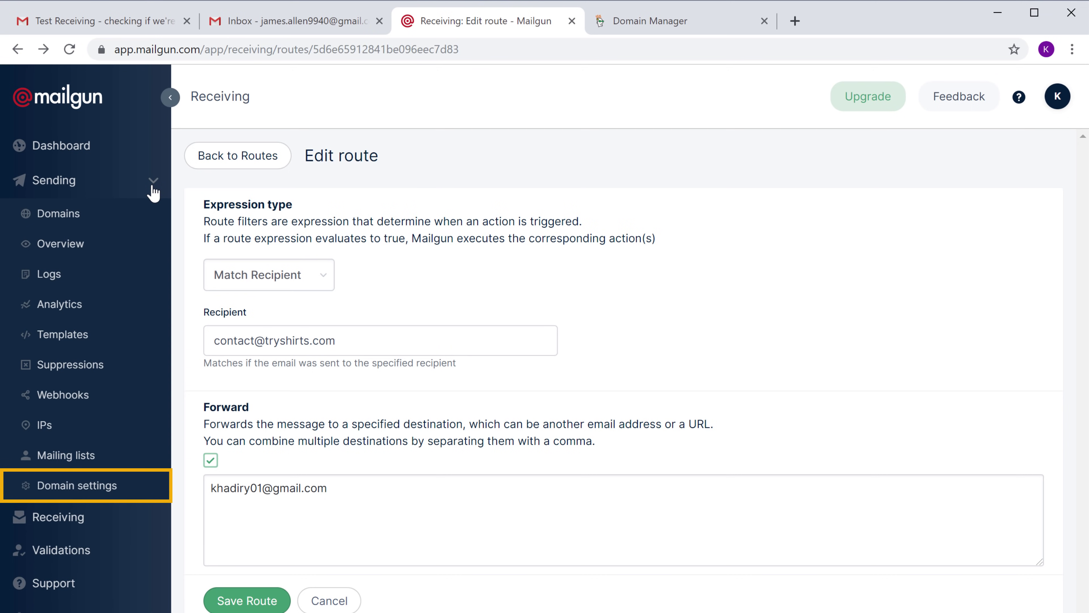
left_click(53, 489)
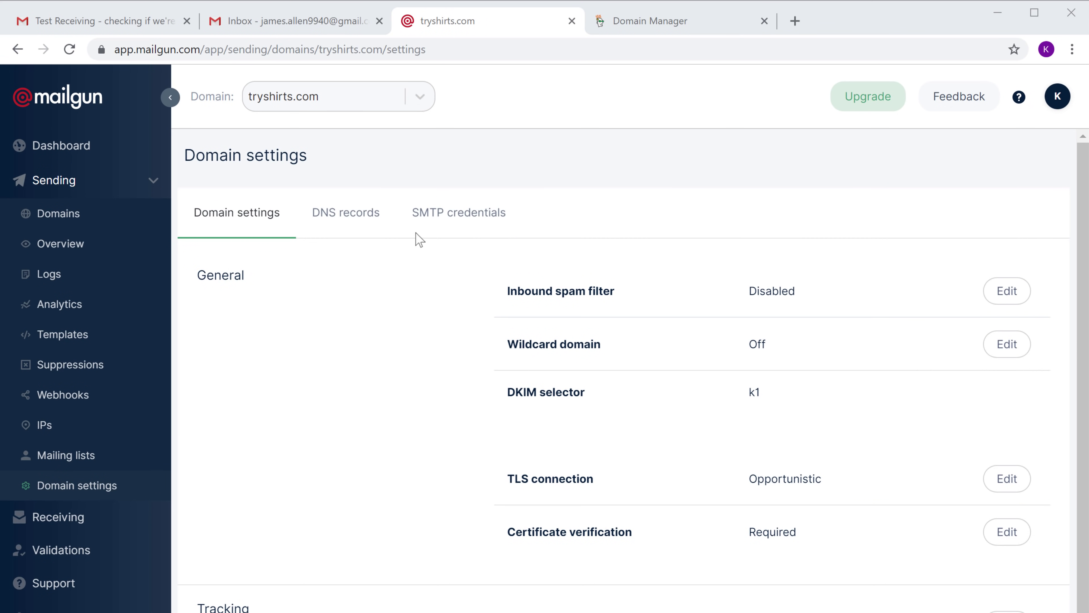
left_click(434, 228)
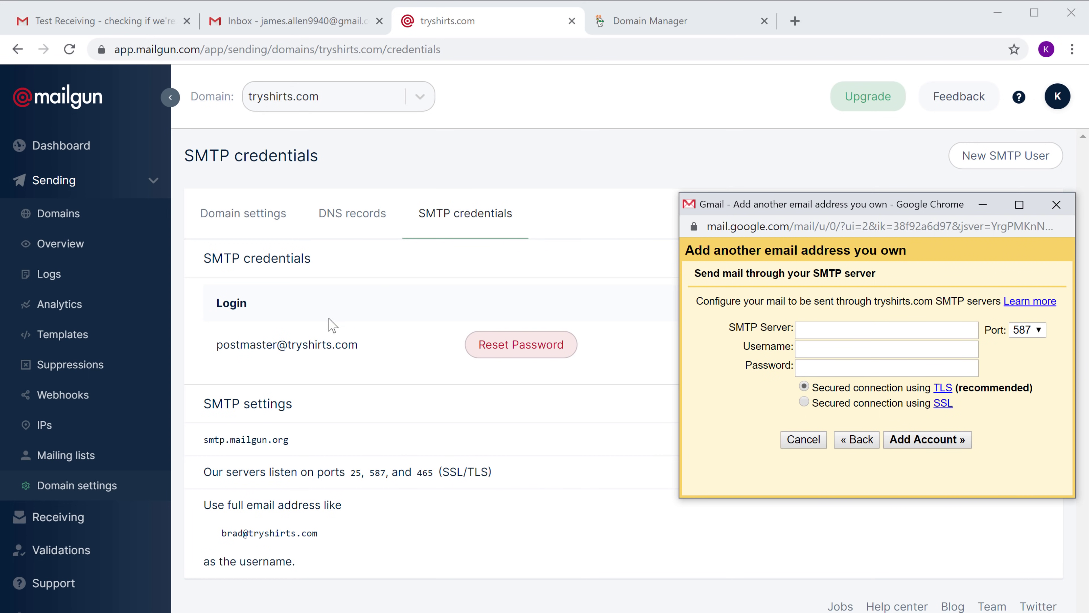
left_click_drag(203, 438, 290, 446)
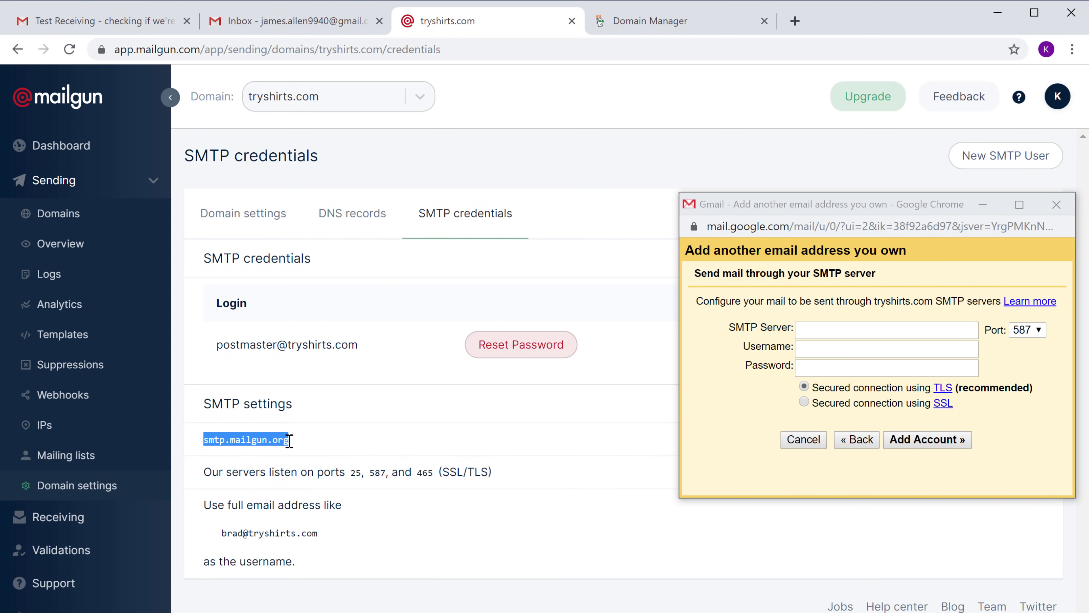
right_click(289, 441)
left_click(318, 455)
left_click(341, 458)
right_click(832, 331)
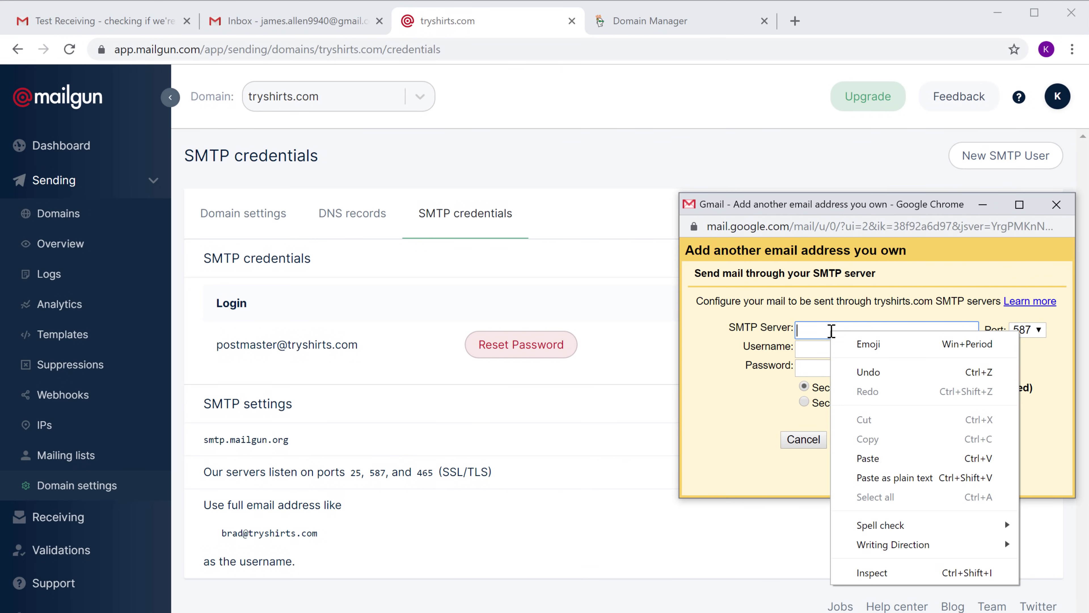
left_click(866, 465)
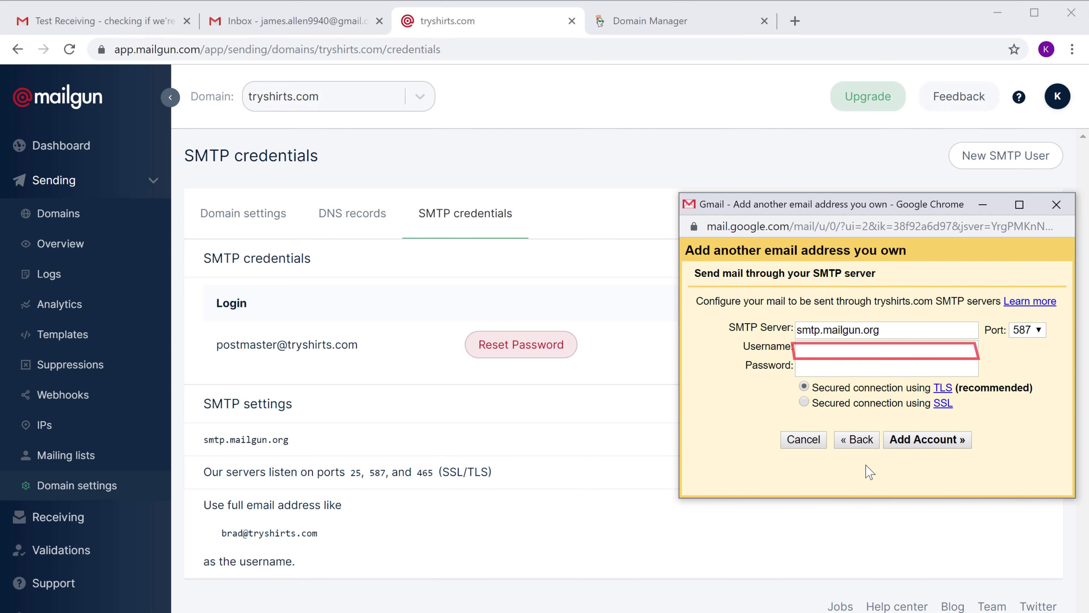
Copy the postmaster login from Mailgun into Gmail's SMTP Username field.
left_click_drag(214, 346, 356, 347)
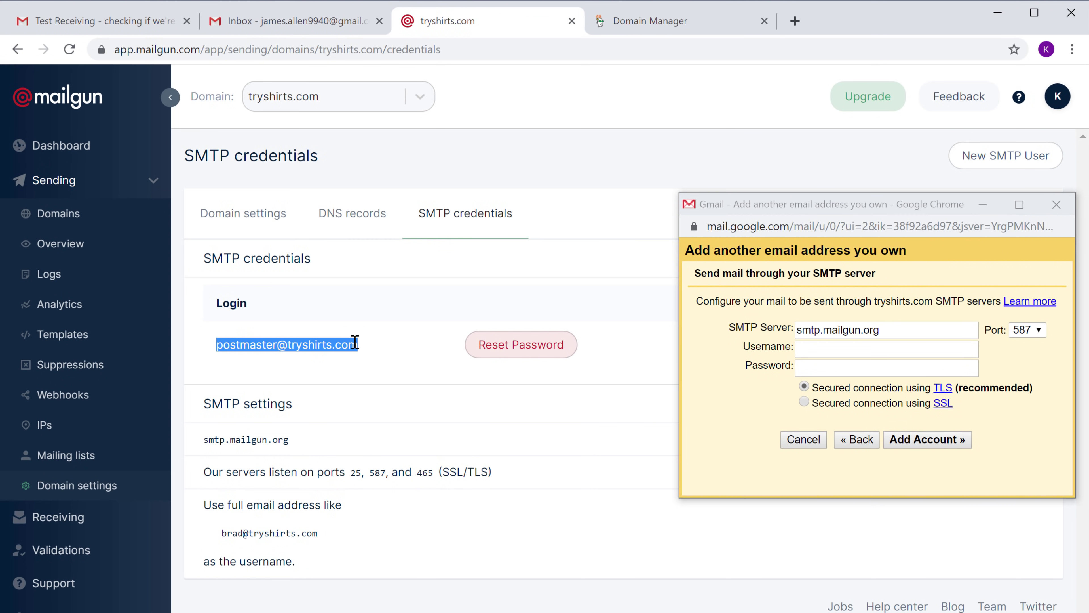
right_click(355, 342)
left_click(380, 364)
left_click(380, 366)
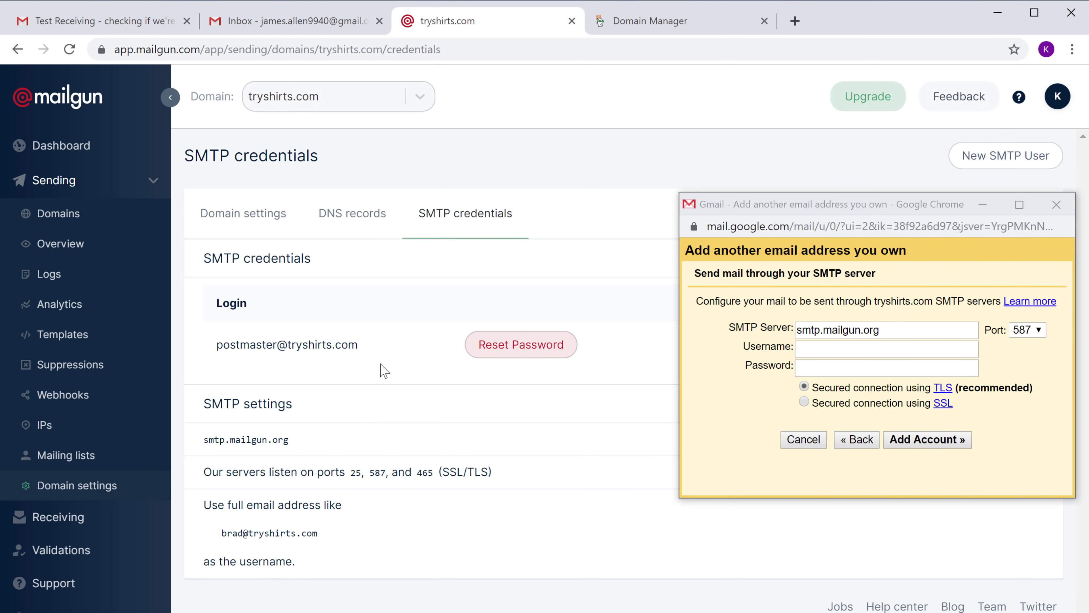
left_click(828, 350)
right_click(829, 350)
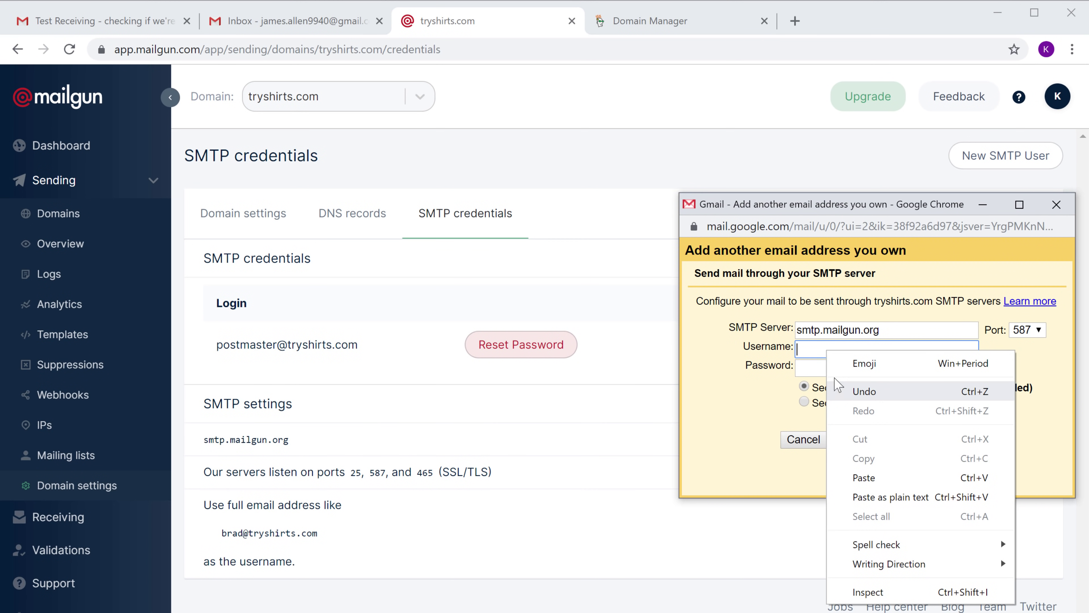
left_click(864, 479)
key("Tab")
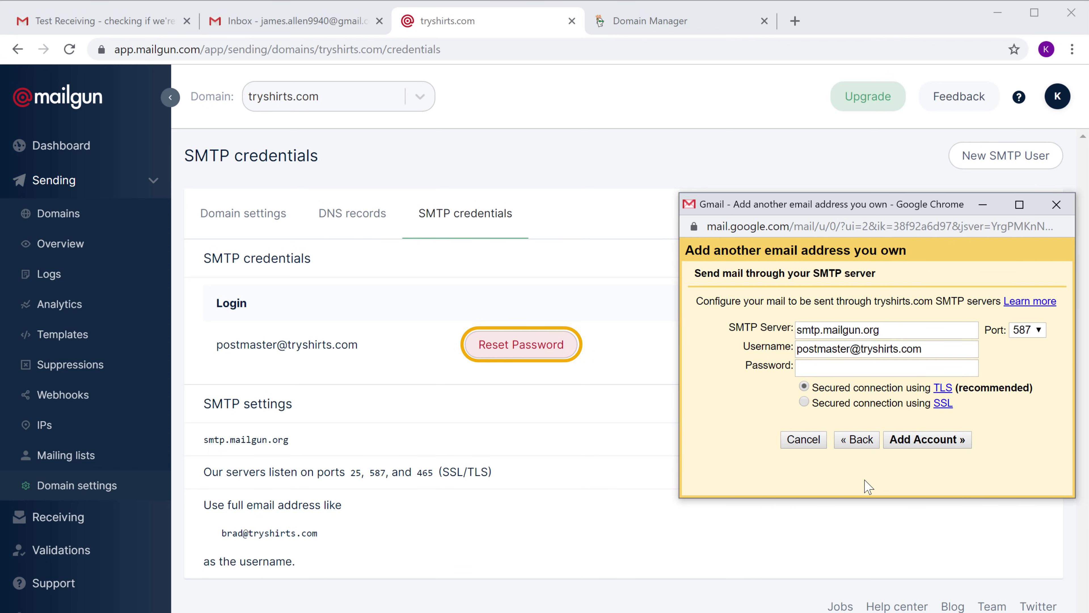
Reset the postmaster SMTP password, paste it into Gmail's Password field, and add the account.
left_click(526, 356)
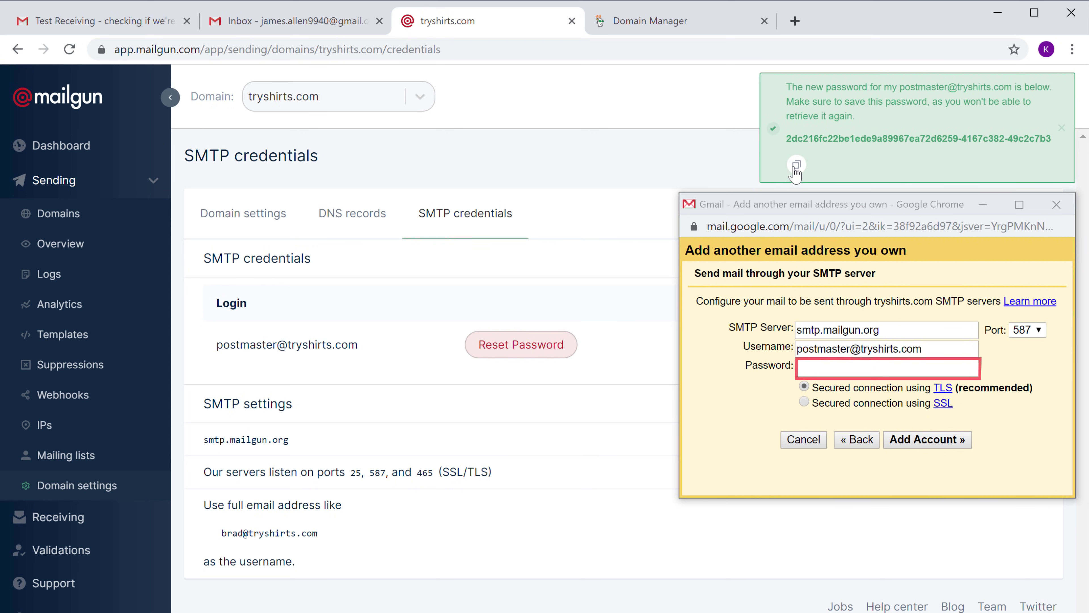
right_click(829, 368)
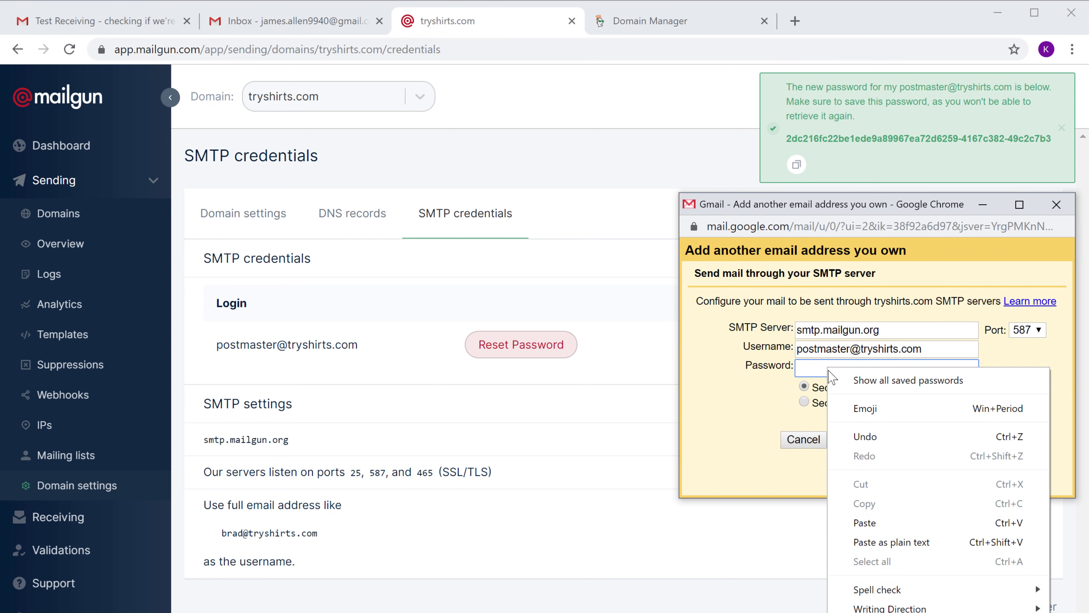
left_click(862, 523)
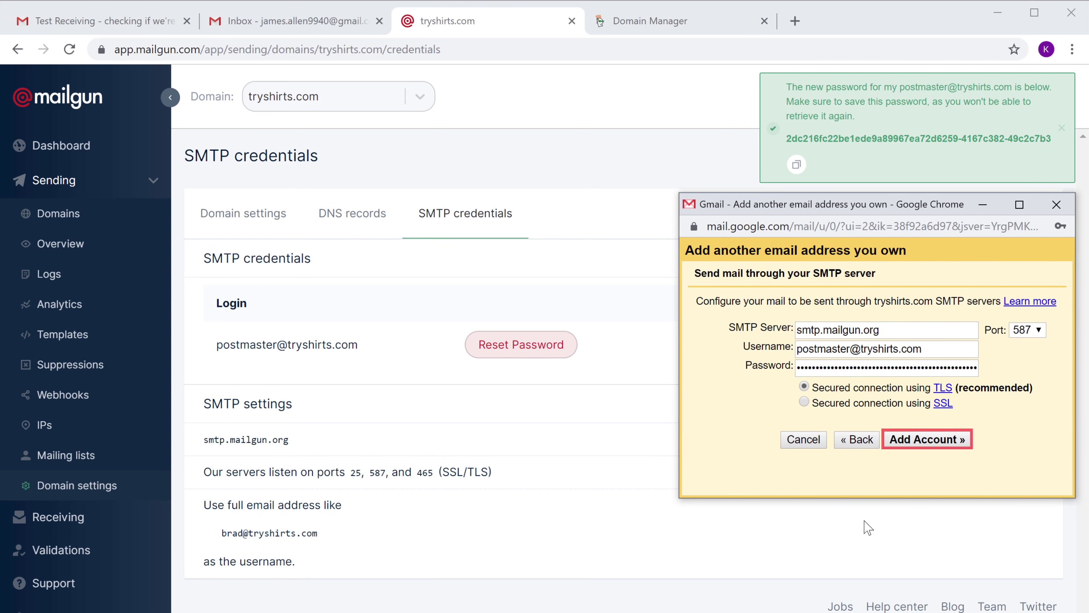
left_click(927, 442)
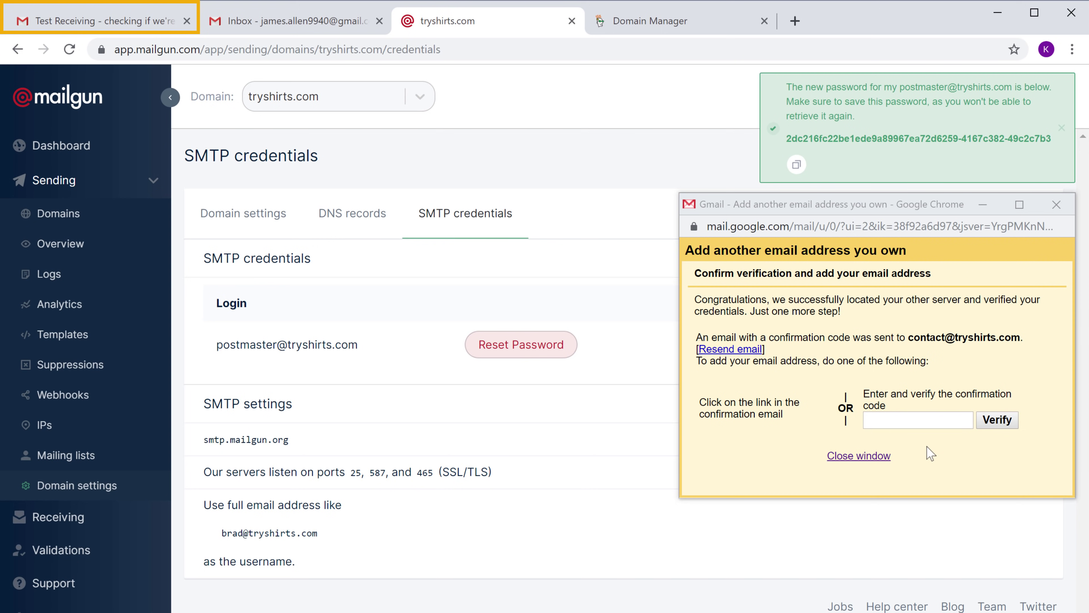
Copy the code from the Gmail Confirmation email, paste it into the code box, and verify.
left_click(133, 27)
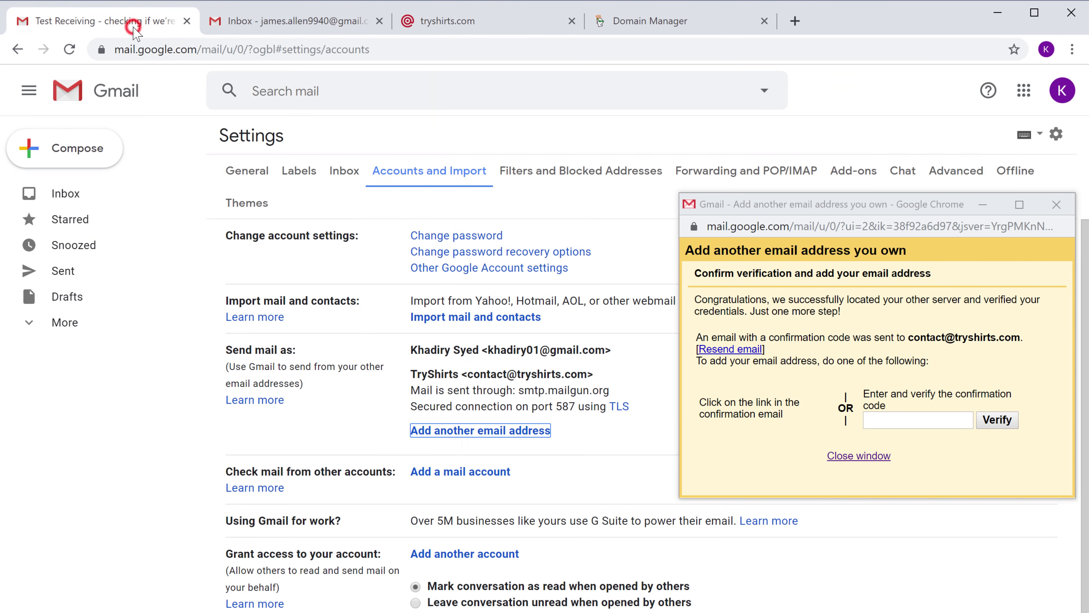
left_click(69, 195)
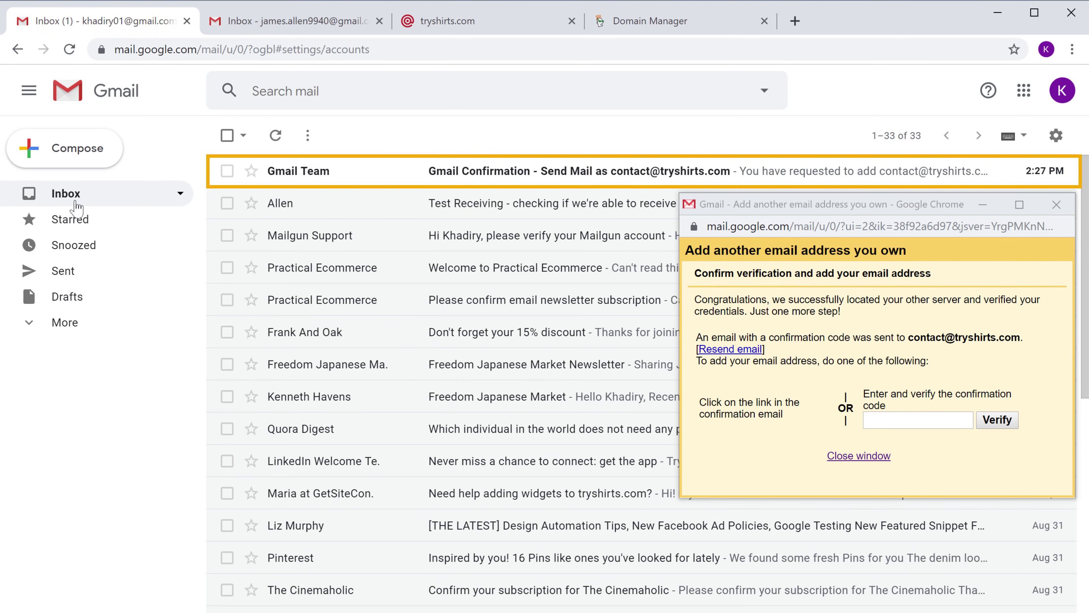
left_click(284, 171)
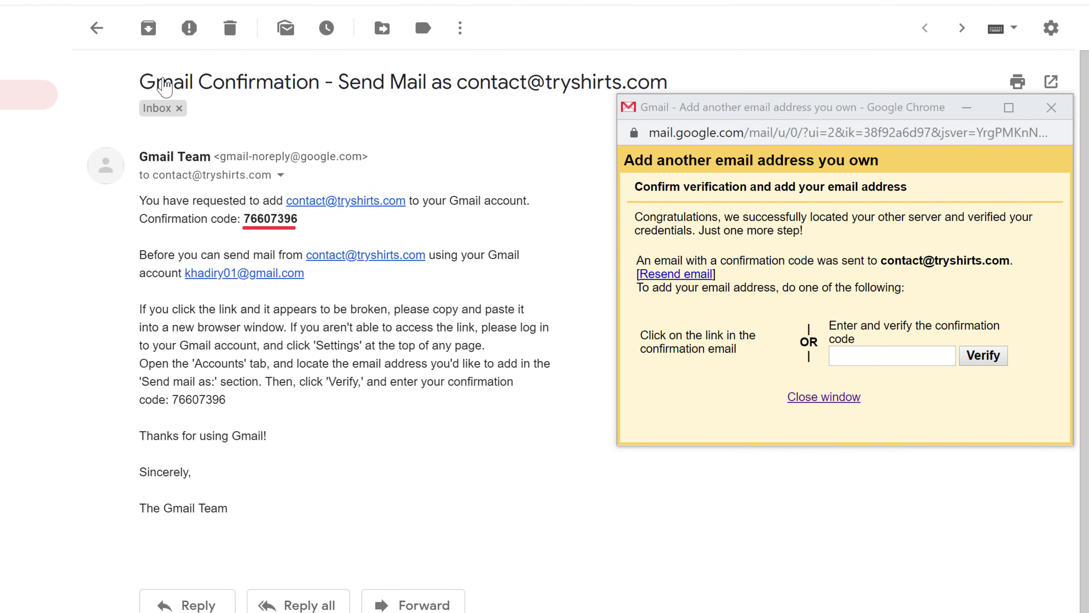
left_click_drag(244, 218, 277, 218)
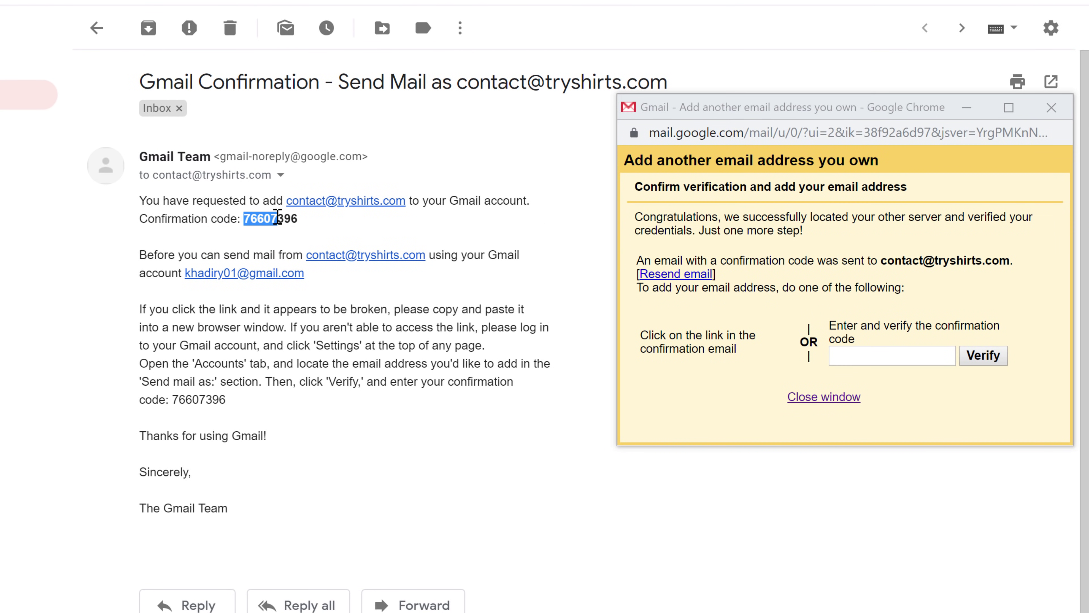
right_click(296, 217)
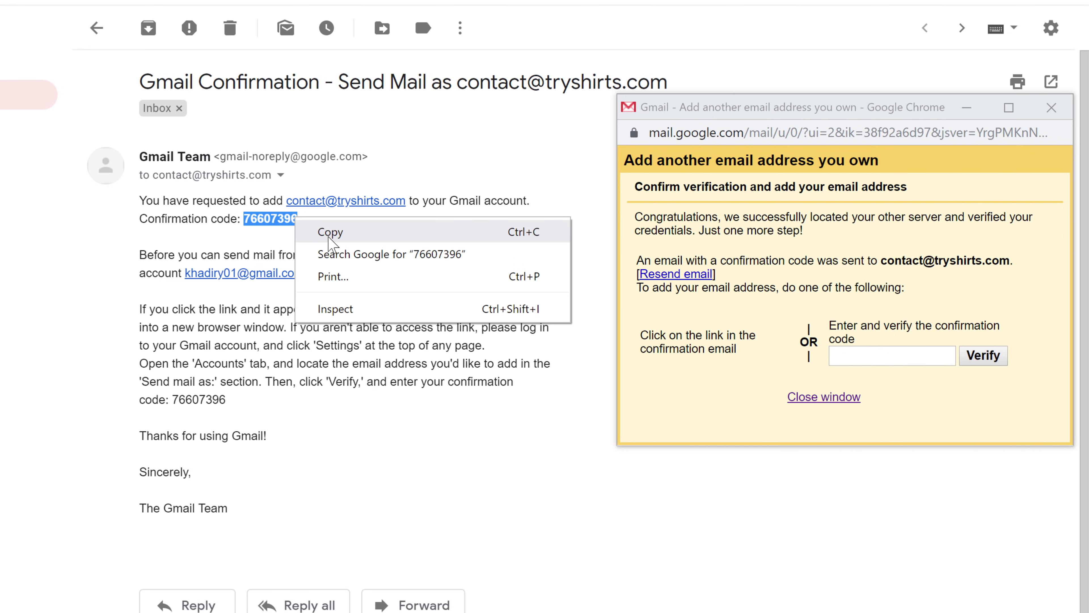
left_click(310, 225)
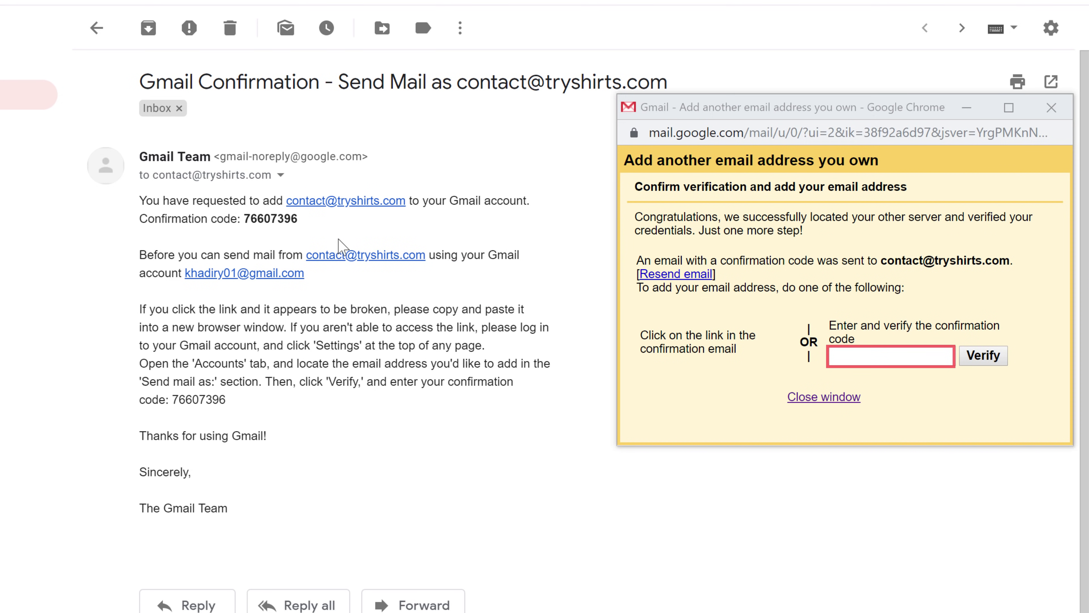
right_click(865, 355)
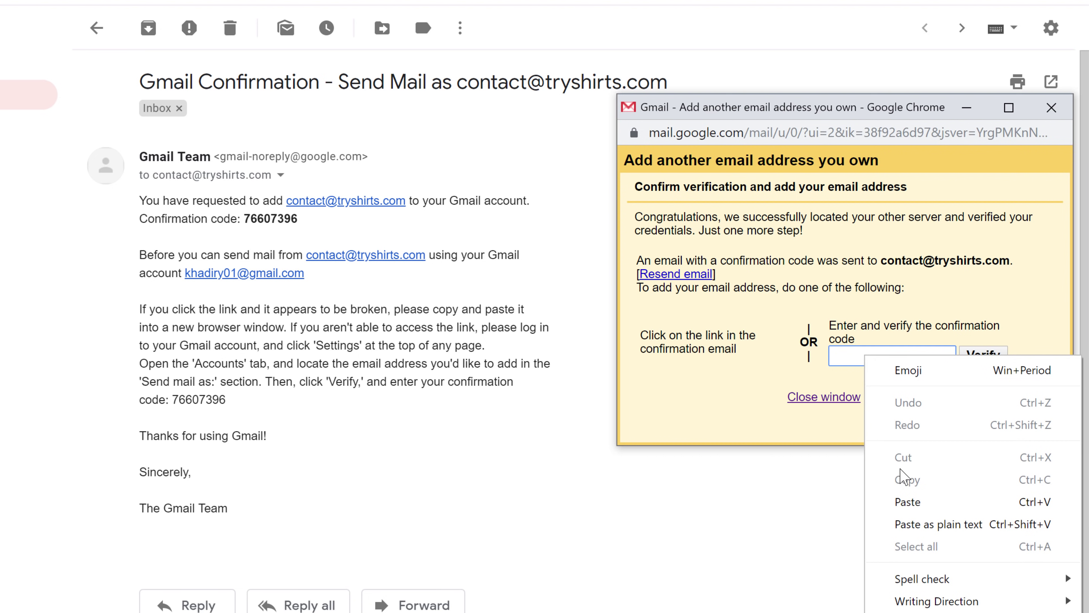
left_click(905, 501)
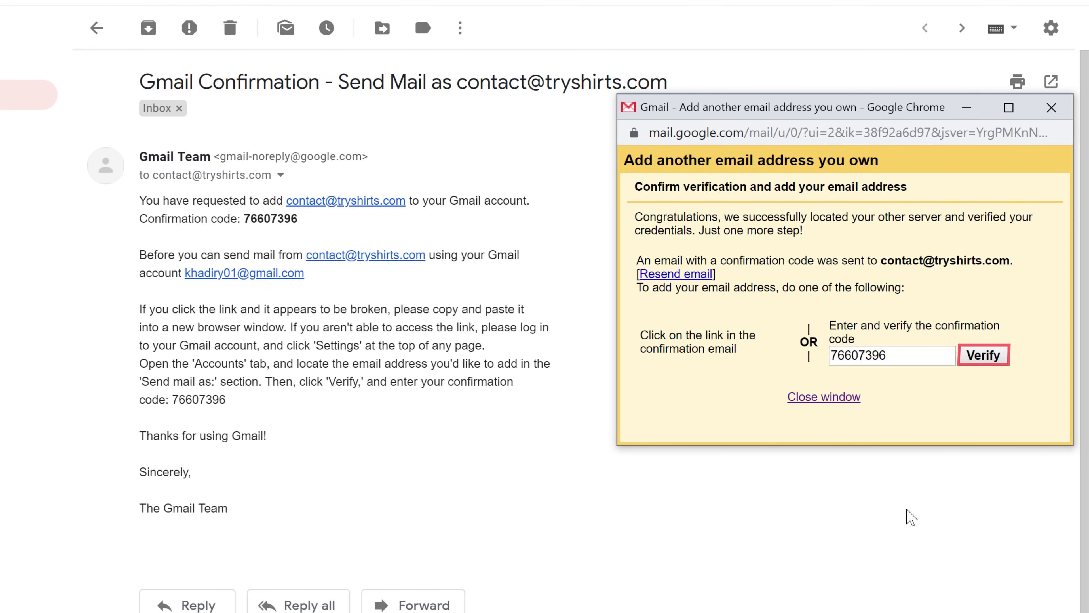
left_click(981, 356)
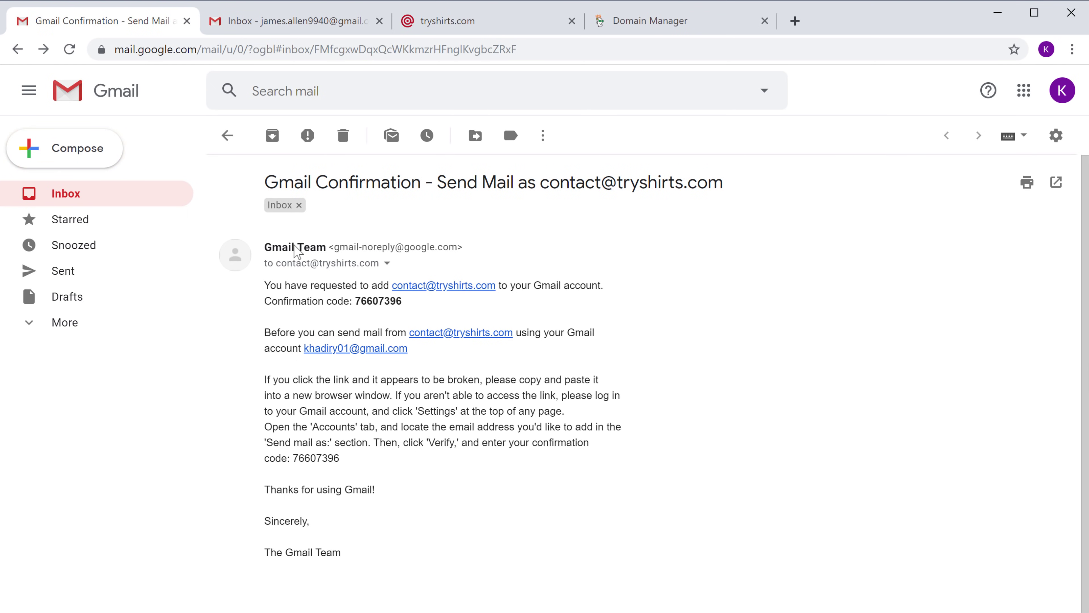
Check the compose From list, then make the TryShirts address default under Accounts and Import.
left_click(69, 163)
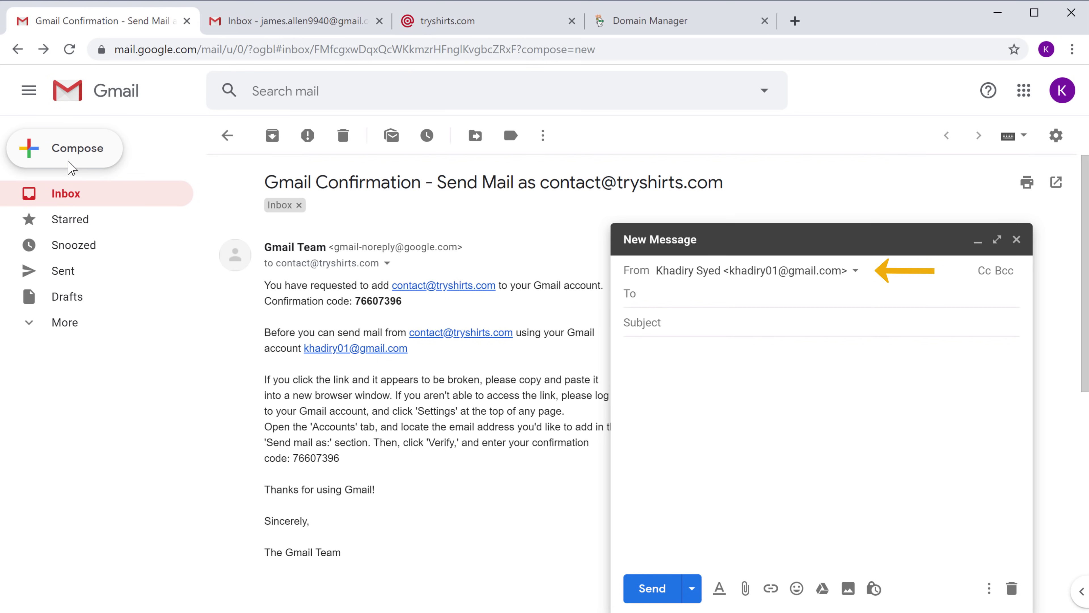
left_click(855, 275)
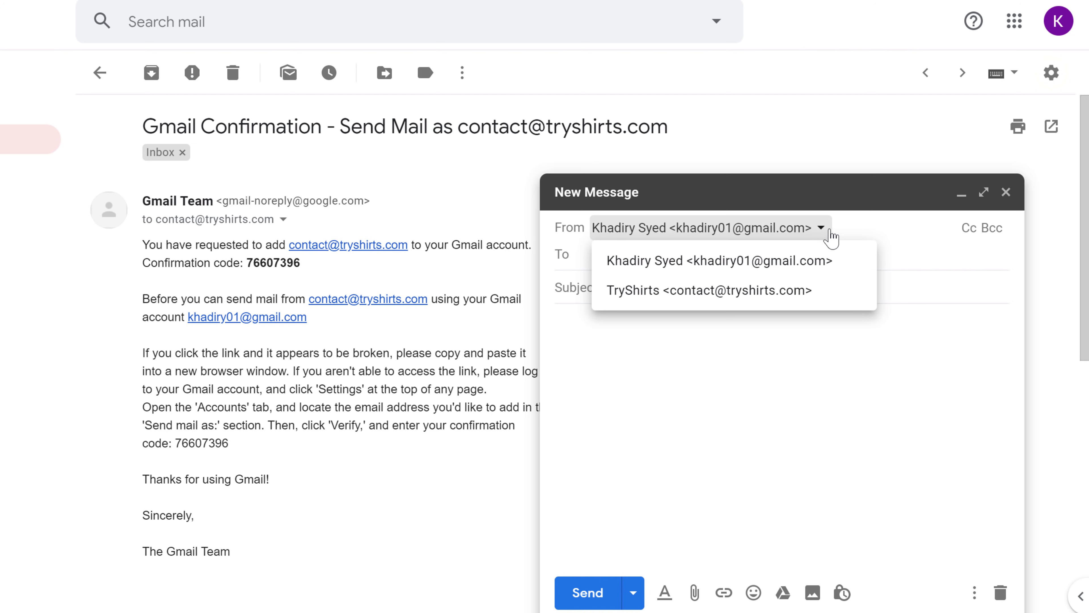
left_click(1051, 73)
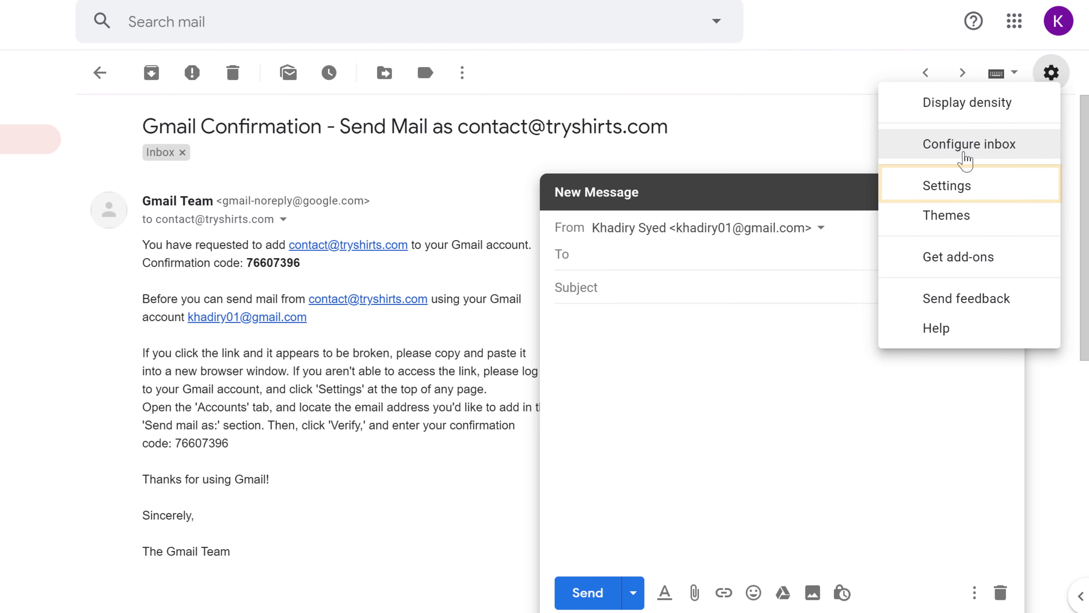
left_click(948, 195)
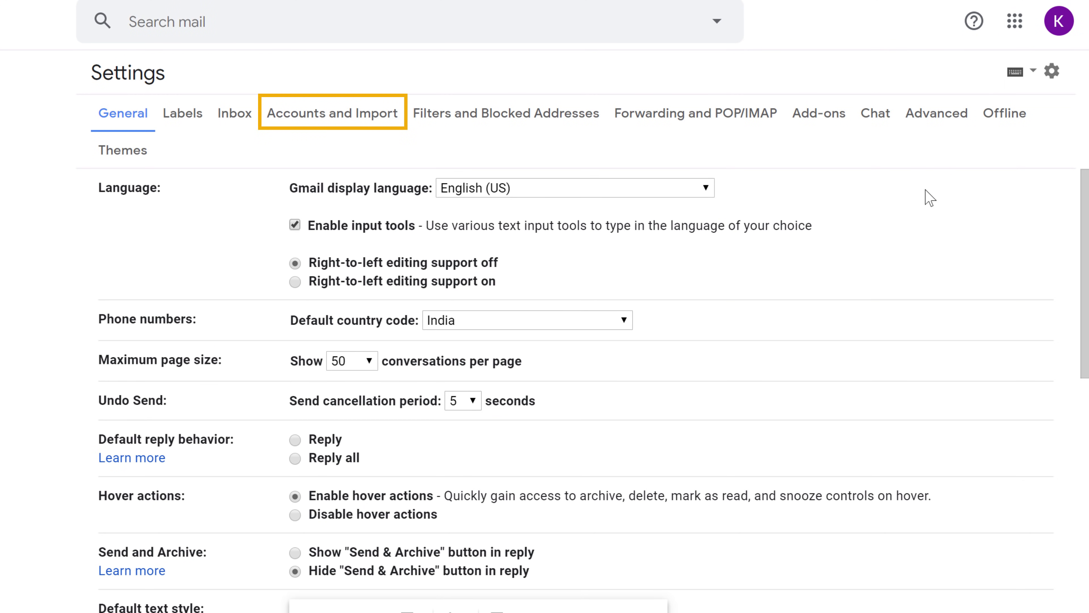
left_click(297, 122)
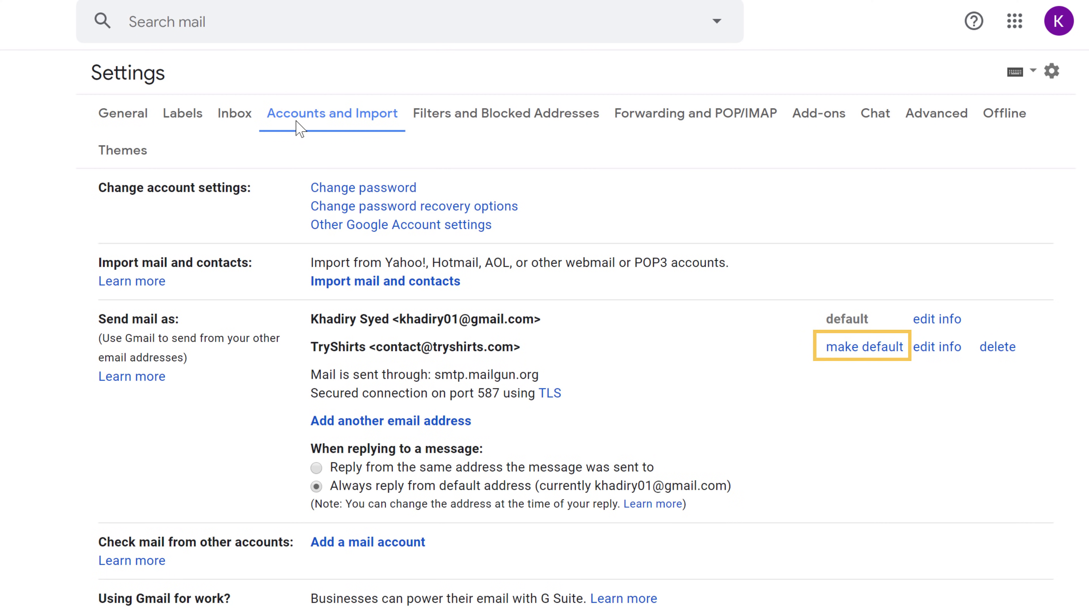
left_click(842, 352)
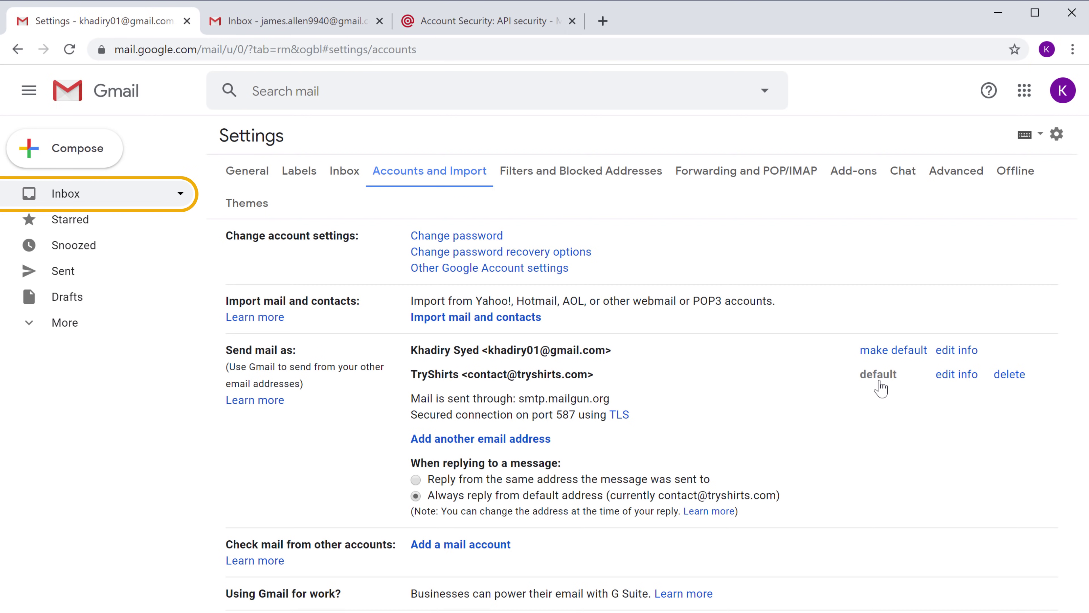
Answer the visitor's TryShirts message with 'Yes, let me know what you were looking for.'.
left_click(67, 201)
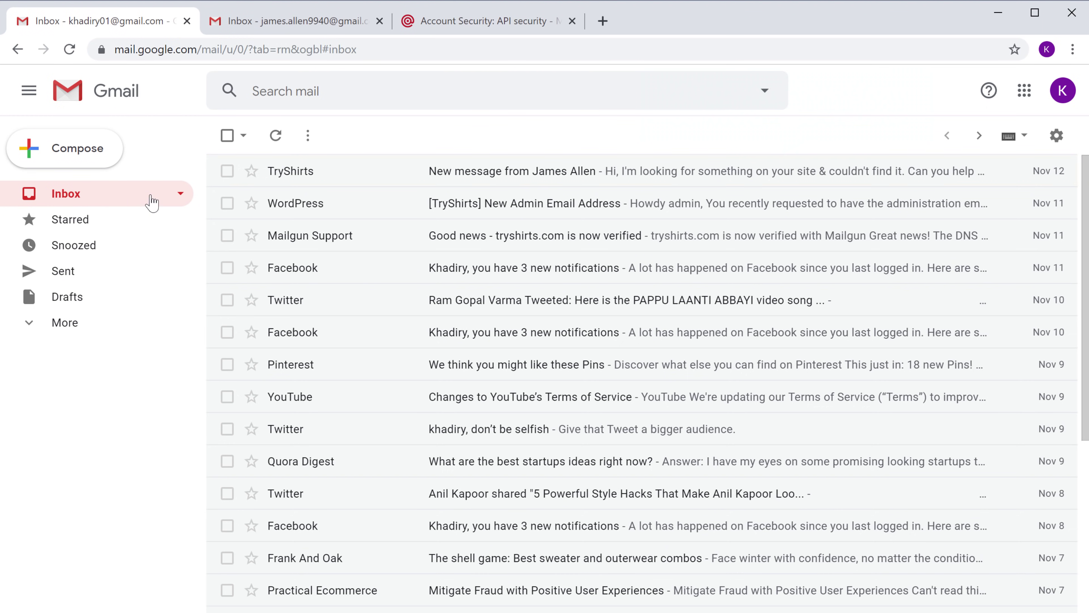
left_click(292, 181)
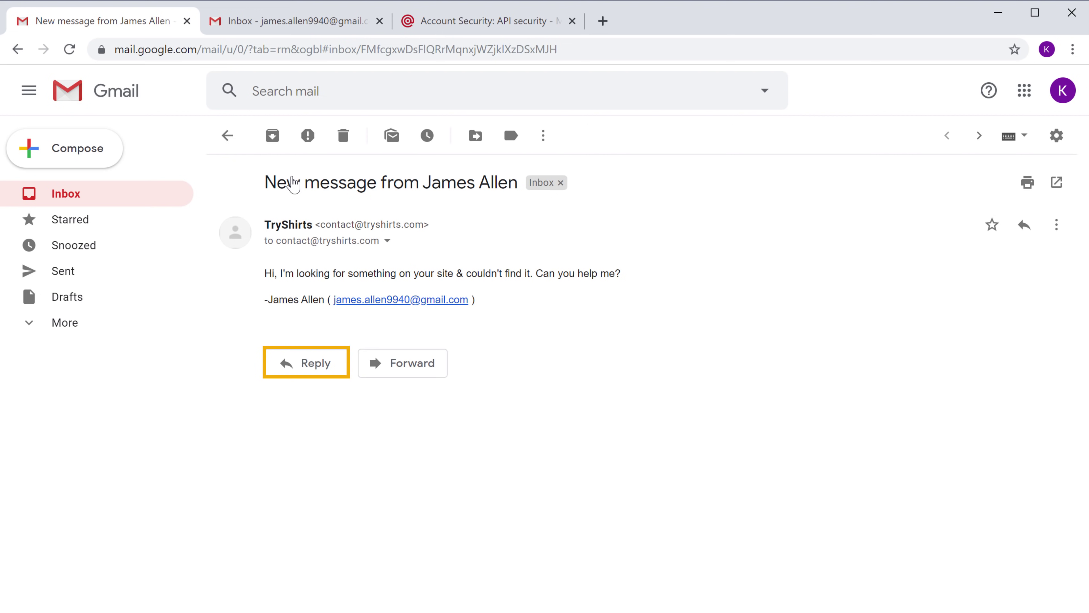
left_click(314, 375)
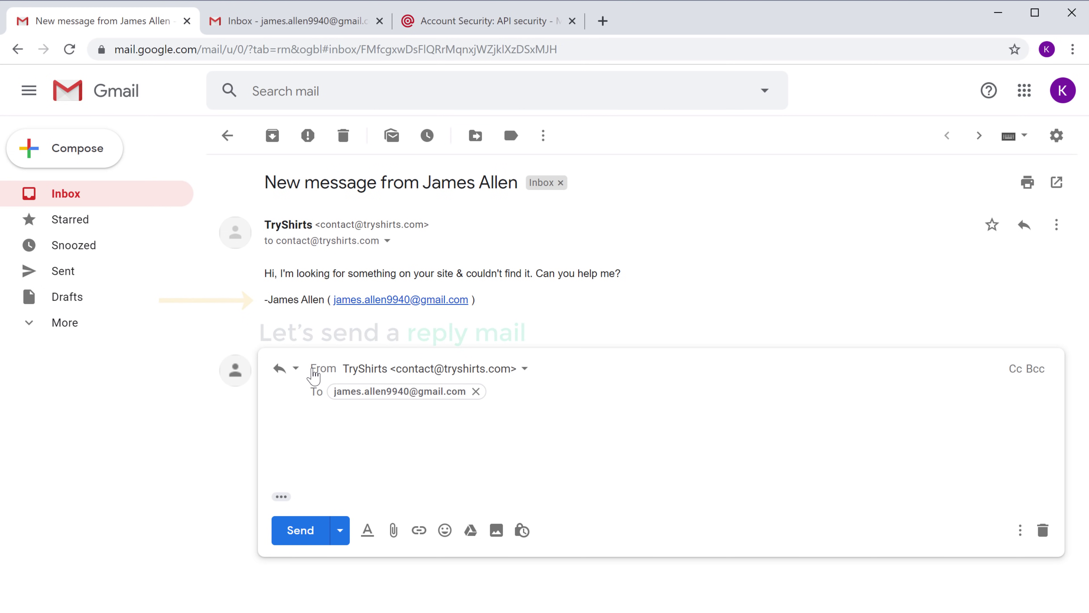
left_click(339, 414)
type("Yes")
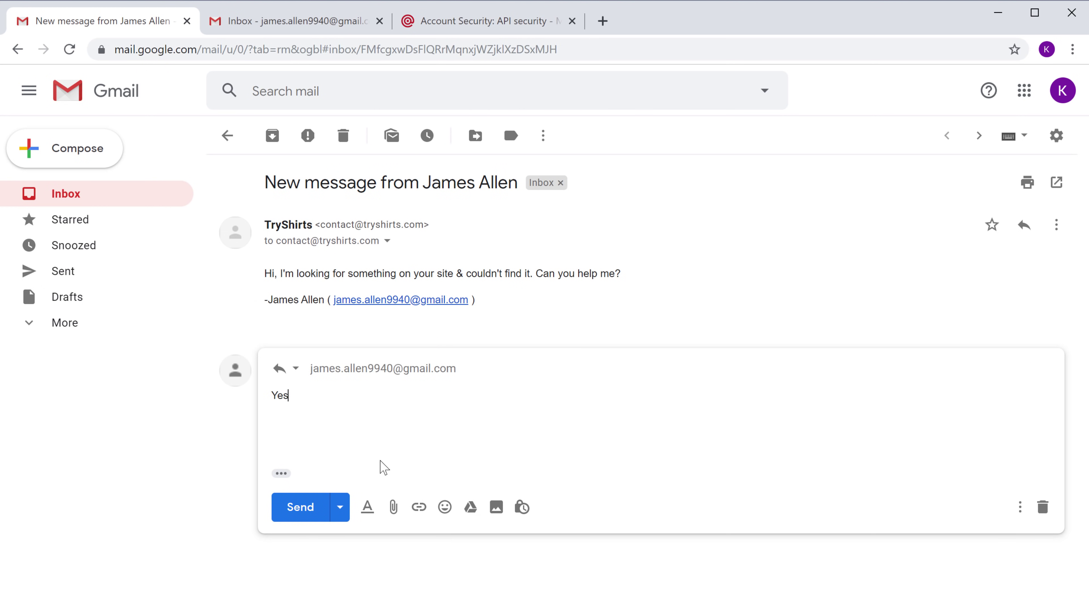
type(", let me know what you were looking for.")
left_click(307, 514)
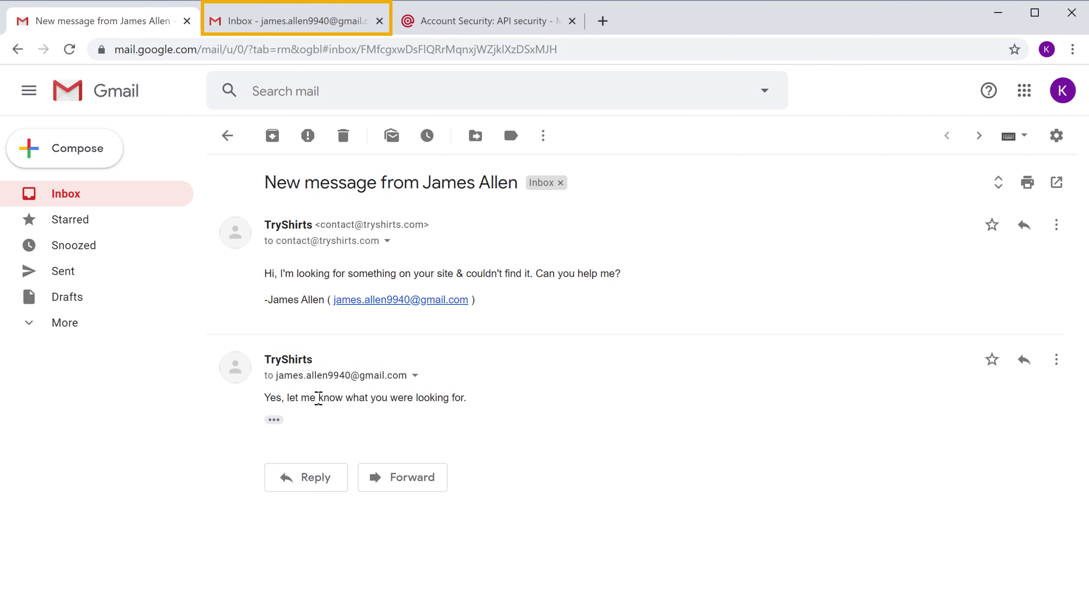
In the visitor's refreshed inbox, open the TryShirts reply and verify it's mailed and signed by tryshirts.com.
left_click(278, 28)
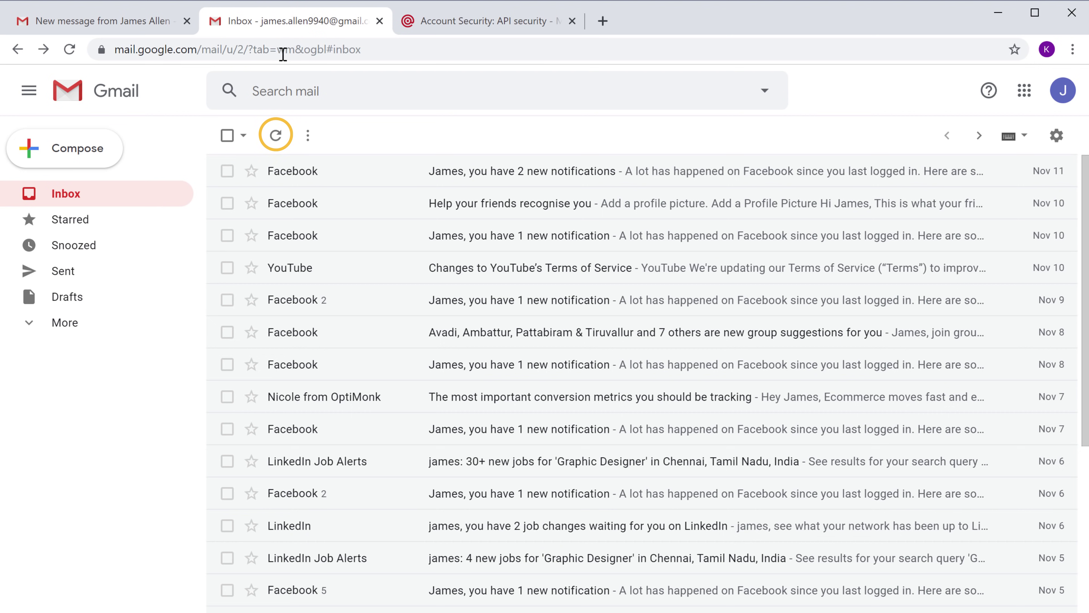
left_click(277, 144)
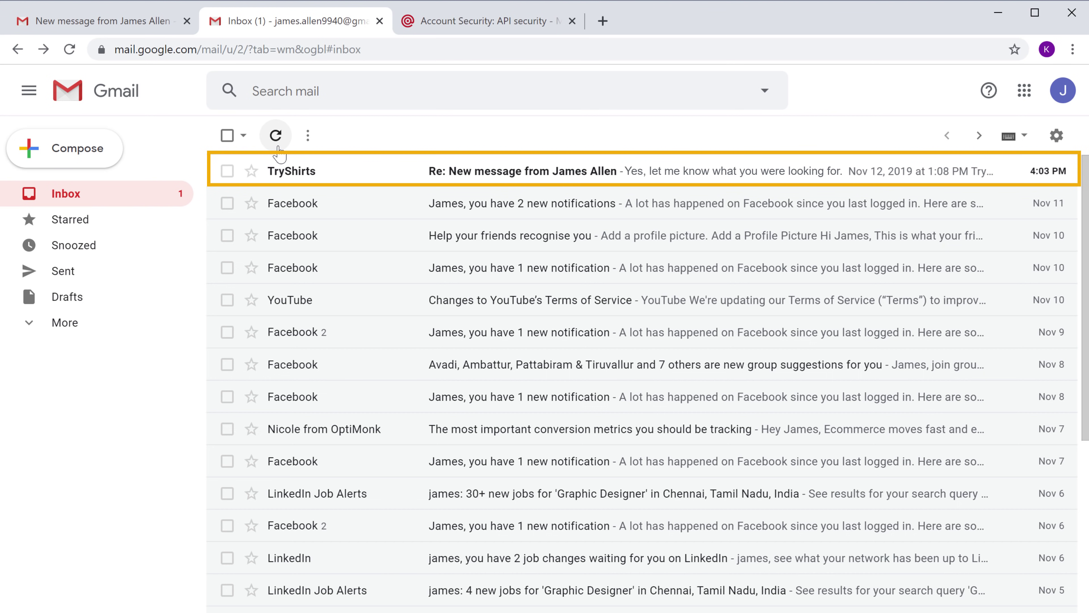
left_click(290, 176)
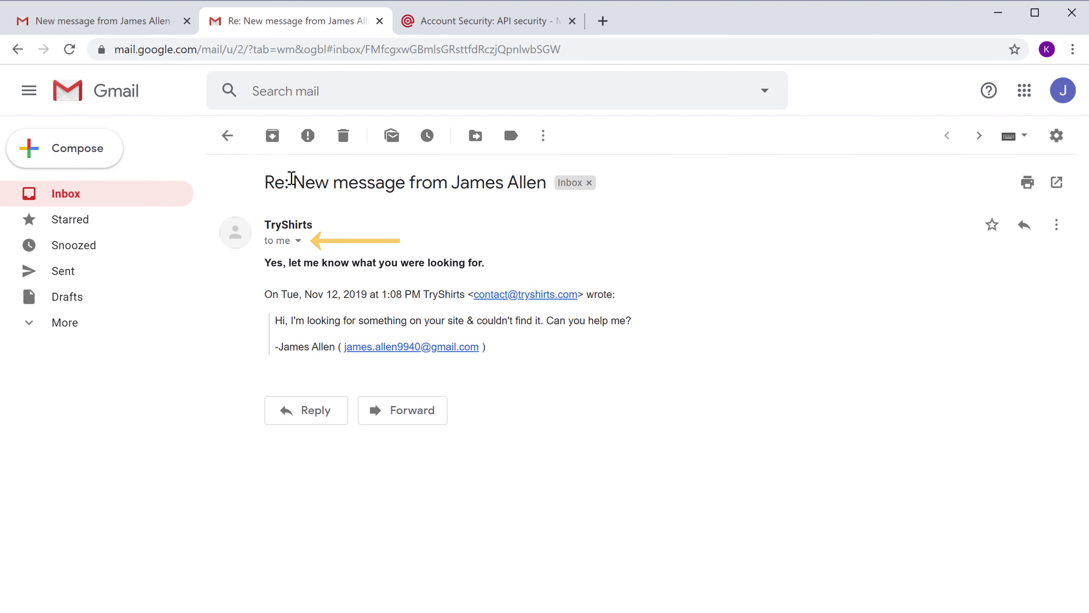
left_click(298, 241)
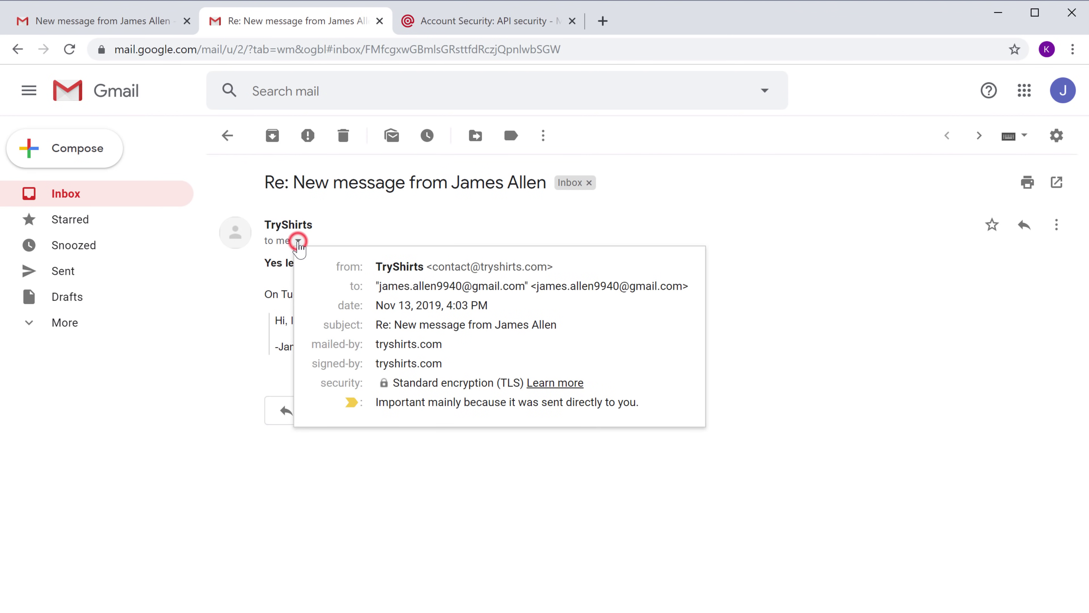